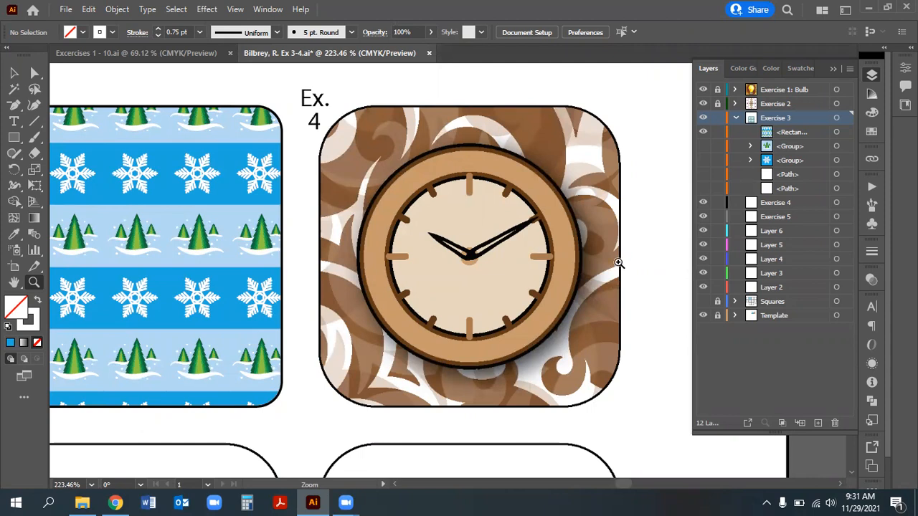
Collapse and lock the Exercise 3 layer, and hide the layers of Exercises 1, 2 and 3
left_click(734, 118)
left_click(777, 134)
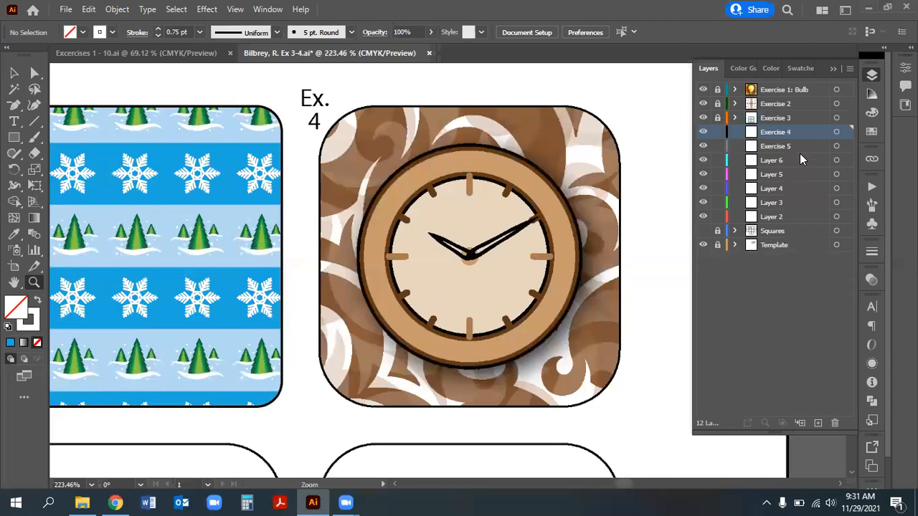
left_click(702, 118)
left_click(702, 103)
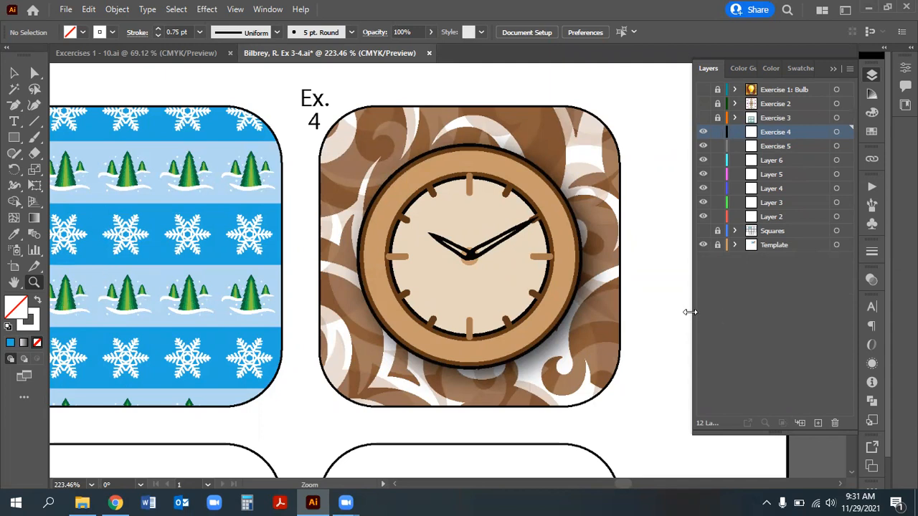
Show and unlock the Squares layer, keeping the Template layer visible
left_click(703, 245)
left_click(703, 245)
left_click(702, 231)
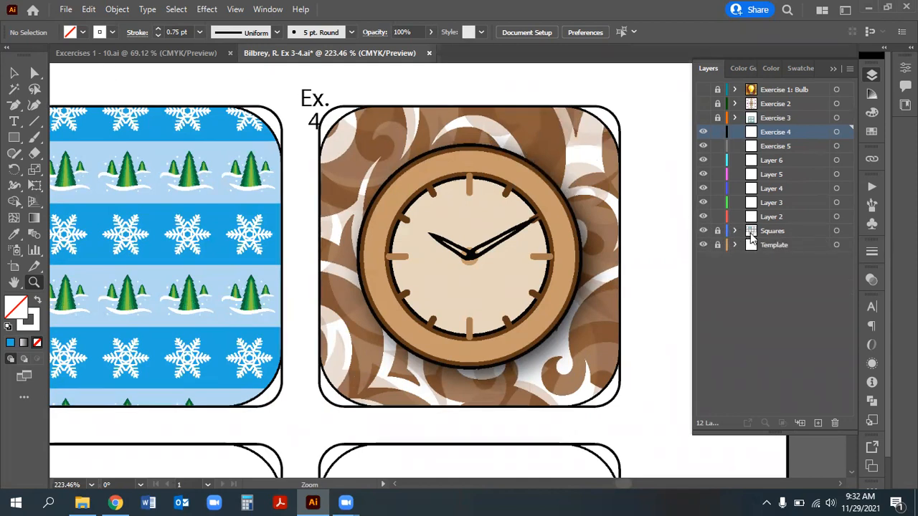
left_click(716, 232)
Isolate the group of squares and copy the rounded square that frames the Exercise 4 clock
left_click(13, 73)
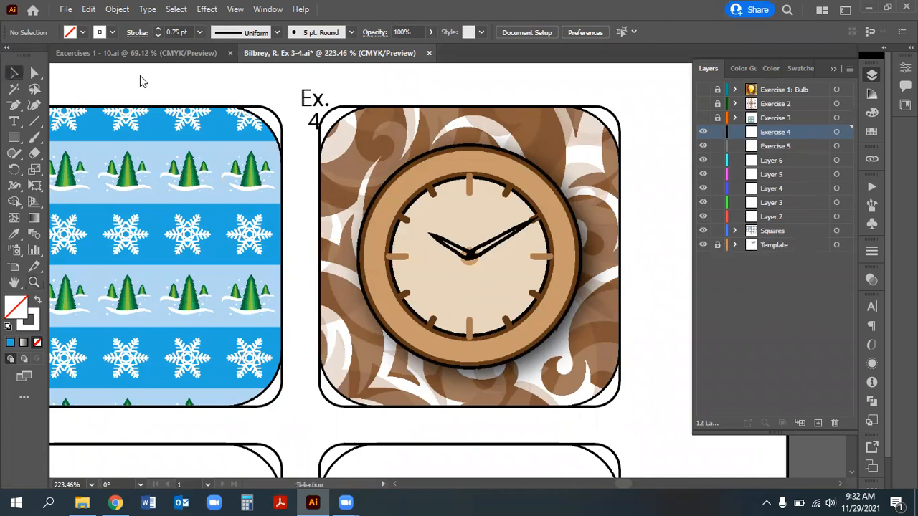
left_click(344, 114)
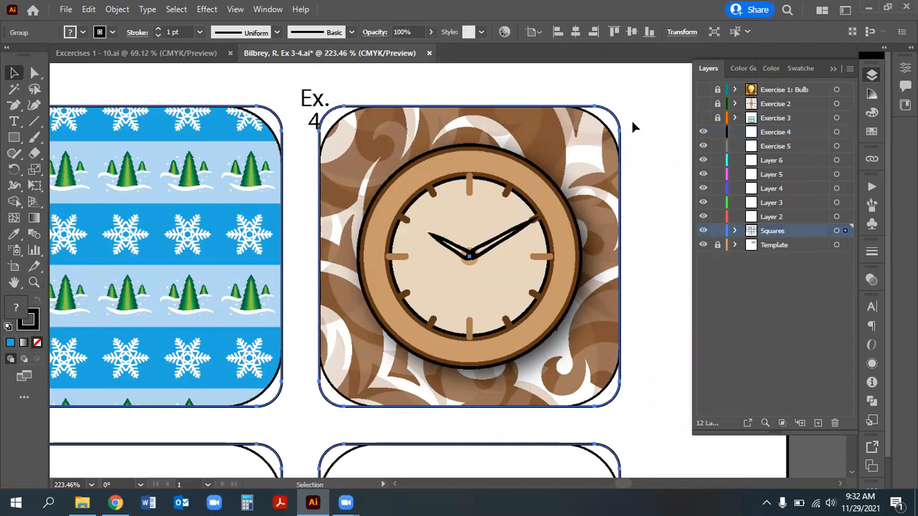
double_click(328, 117)
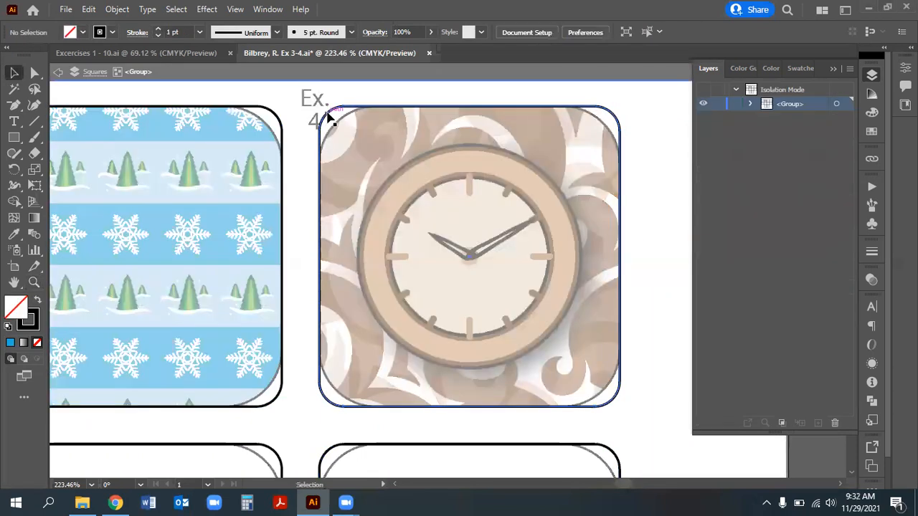
left_click(331, 116)
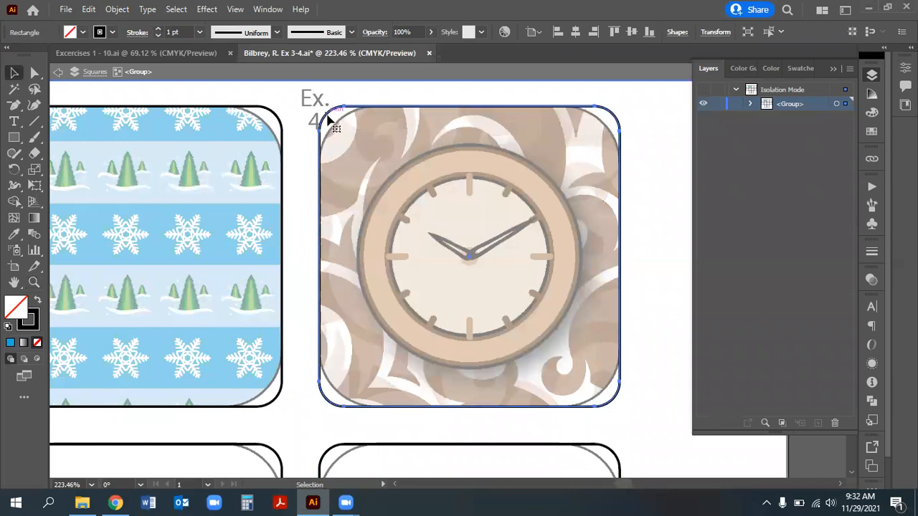
left_click(88, 9)
left_click(111, 73)
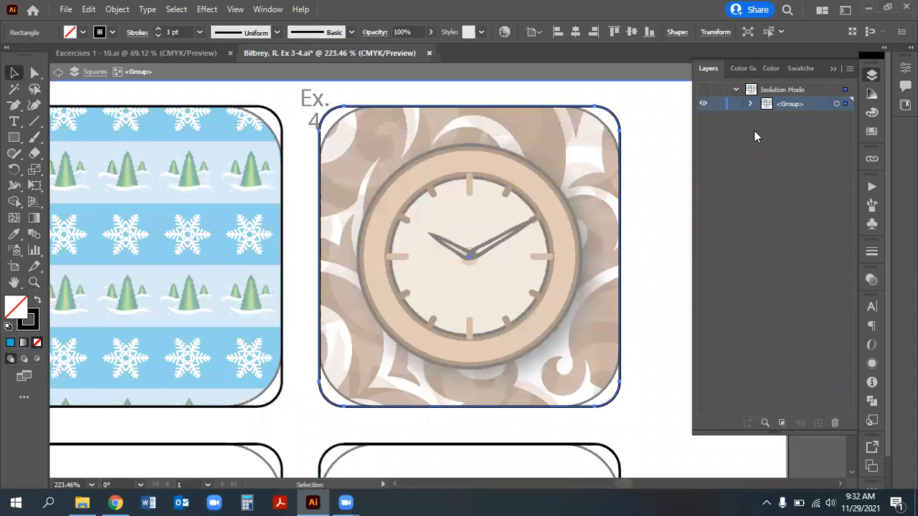
Exit the group isolation, lock the Squares layer and make Exercise 4 the active layer
left_click(303, 151)
double_click(270, 85)
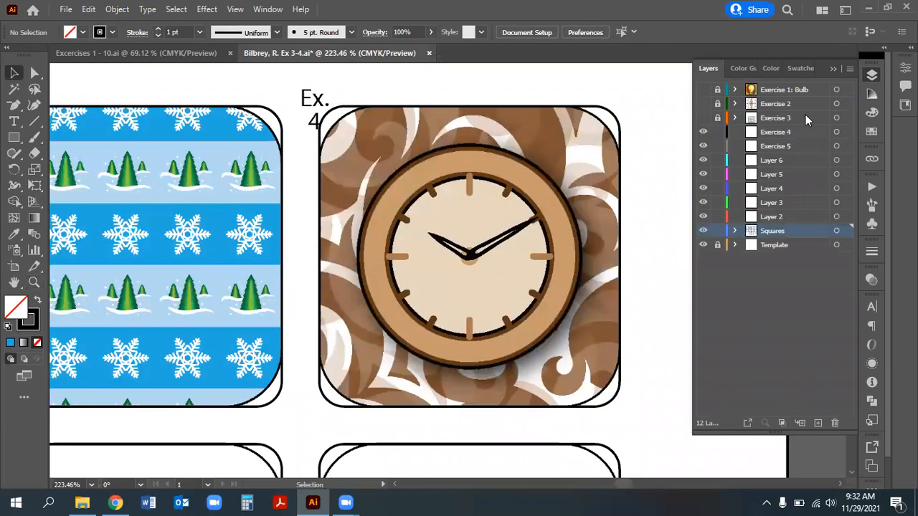
left_click(716, 244)
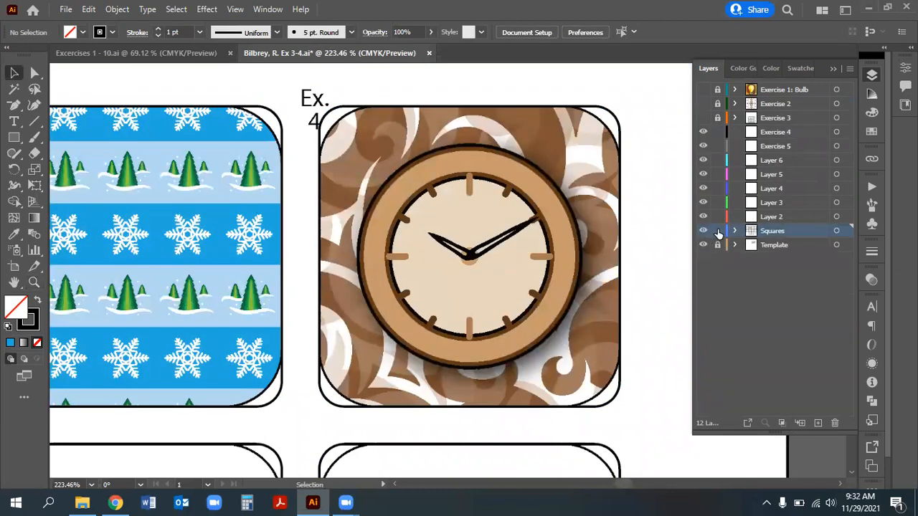
left_click(785, 133)
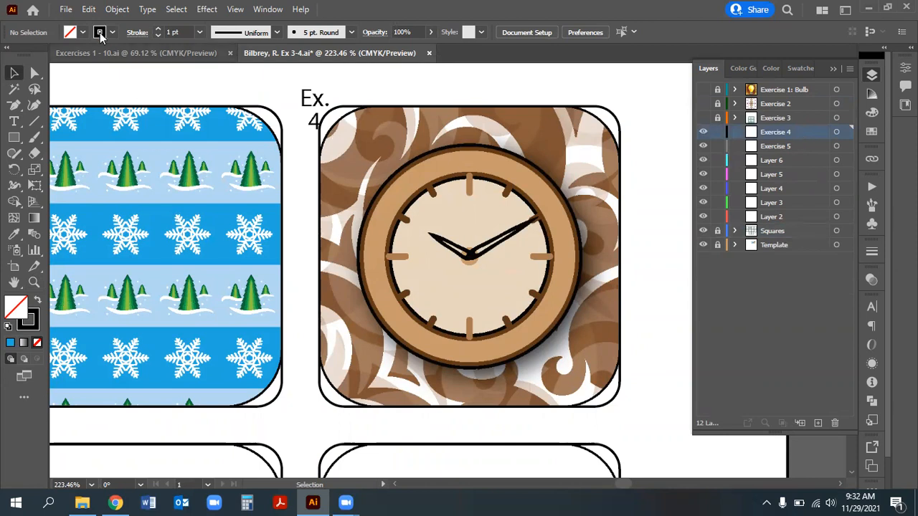
Paste the copied square in place and move it into the Exercise 4 layer
left_click(117, 10)
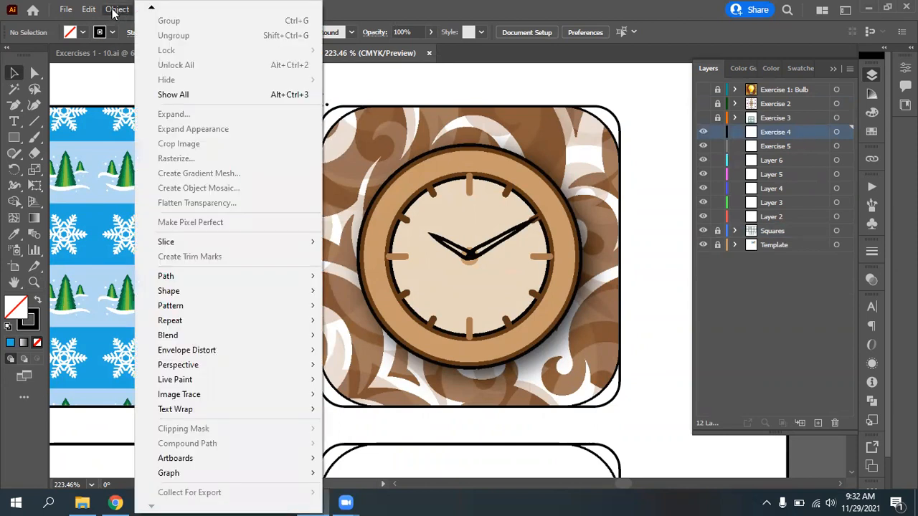
left_click(143, 101)
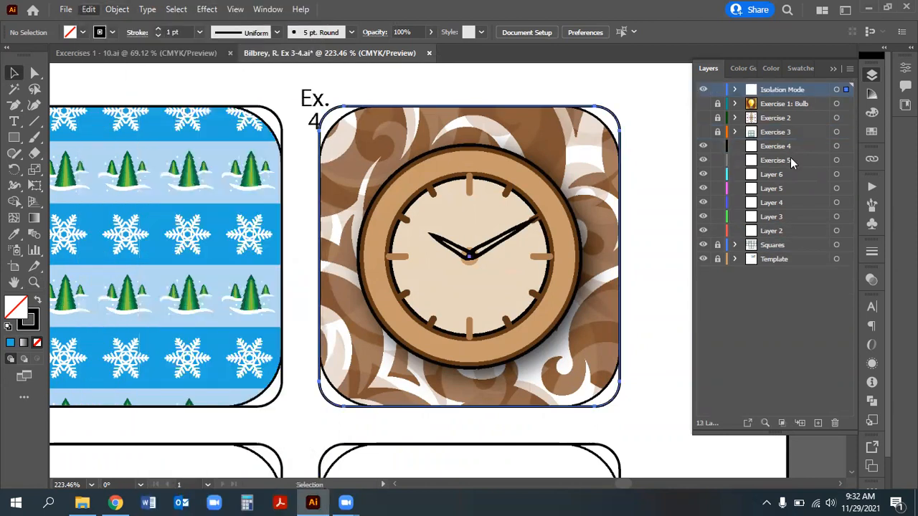
left_click(734, 90)
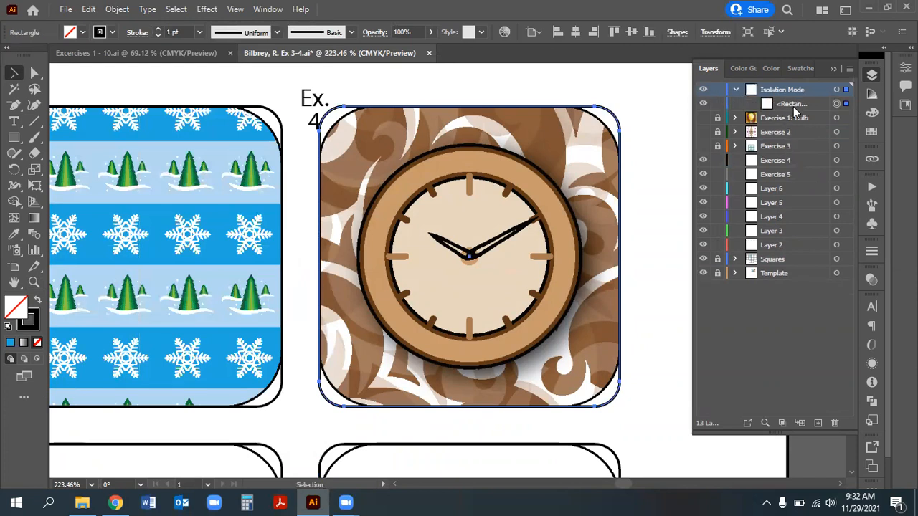
left_click(785, 160)
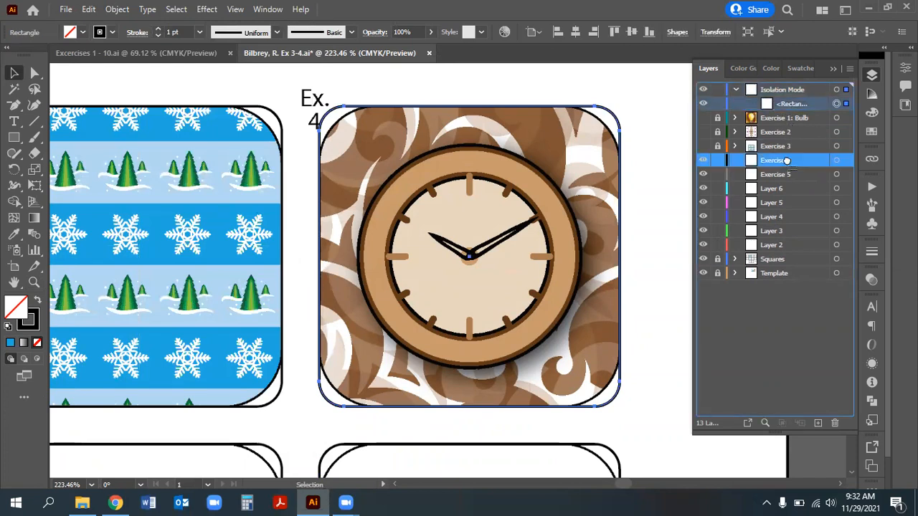
Delete only the empty Isolation Mode layer, and select the pasted square inside the Exercise 4 layer
left_click(783, 90)
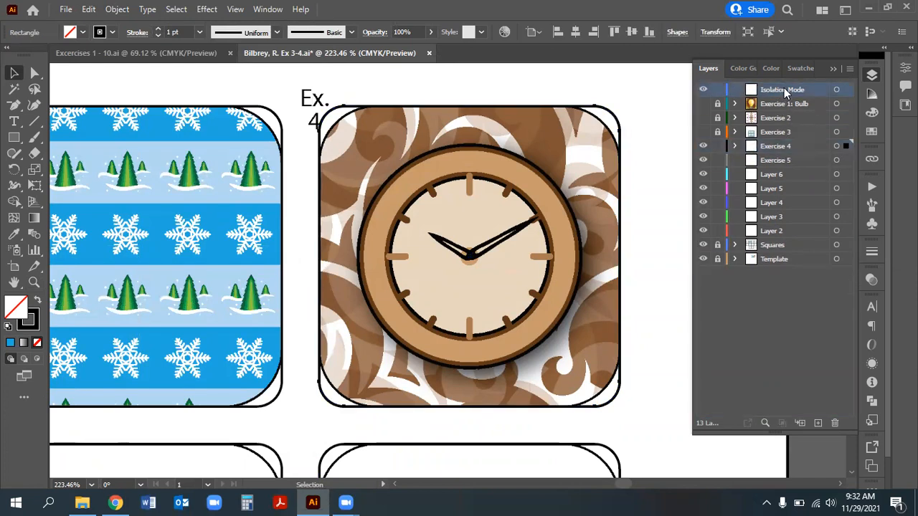
left_click(834, 423)
left_click(834, 423)
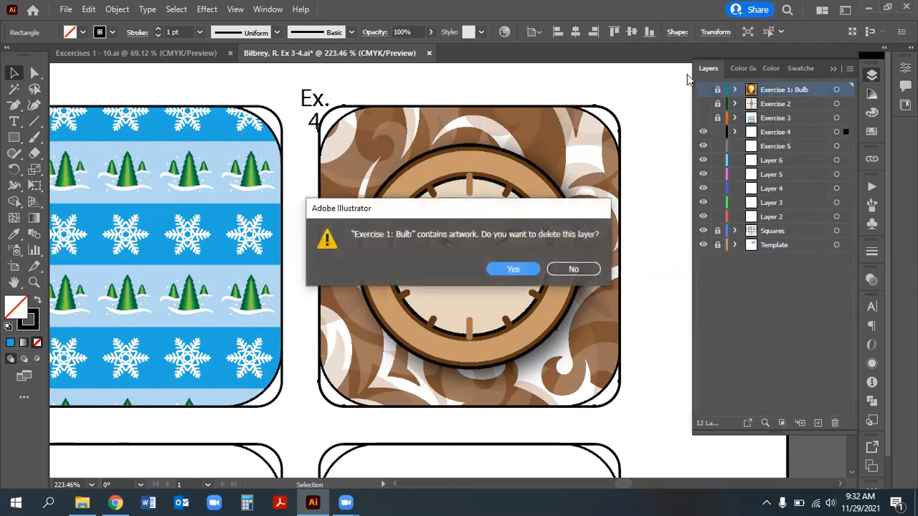
left_click(582, 272)
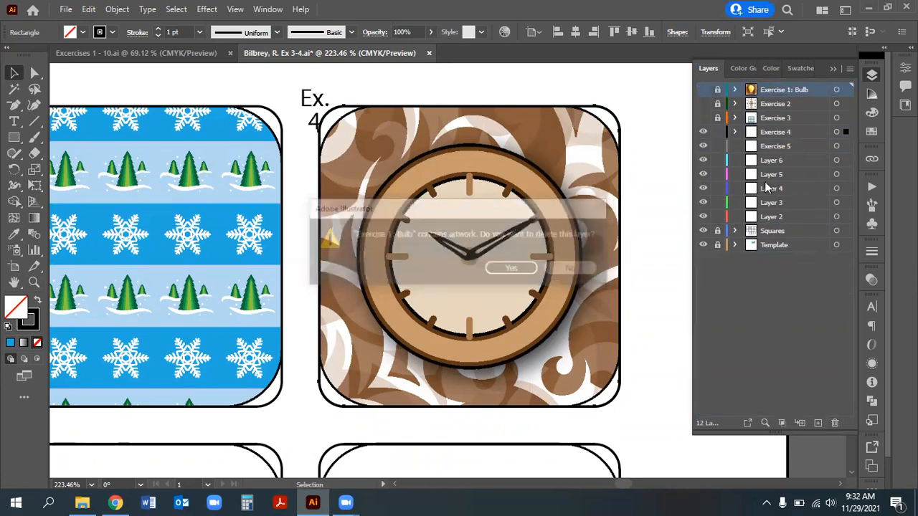
left_click(734, 132)
left_click(846, 146)
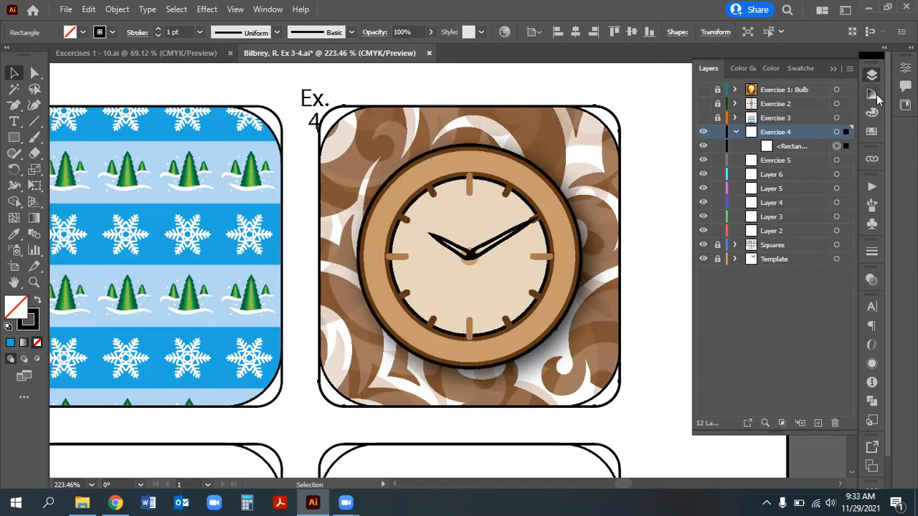
Open the Decorative Legacy pattern swatch library
left_click(872, 131)
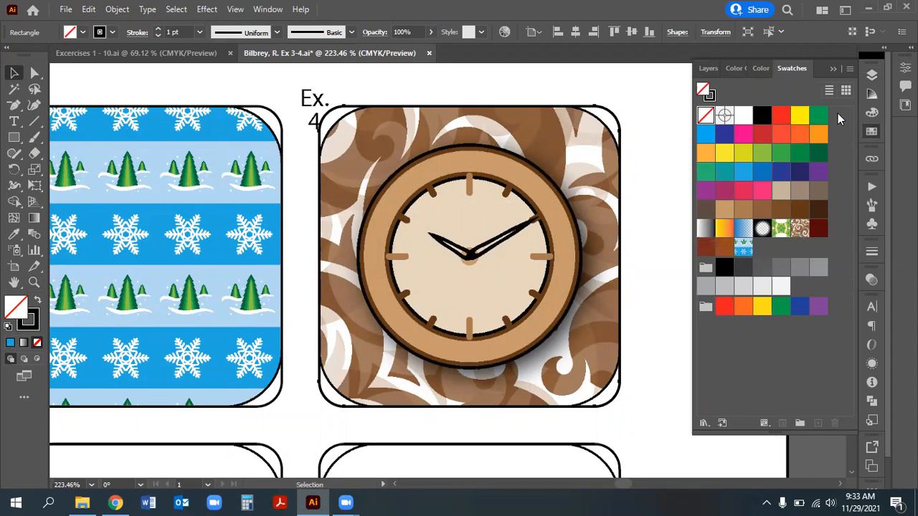
left_click(849, 70)
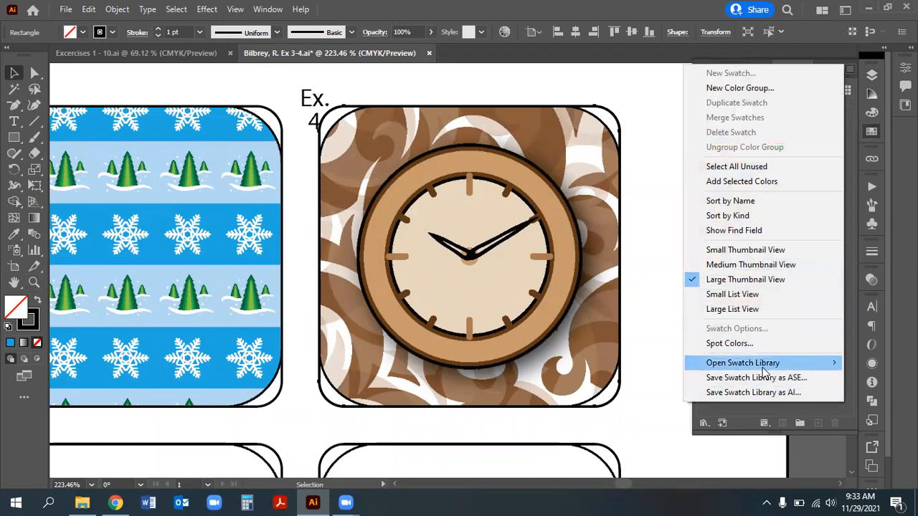
mouse_move(760, 367)
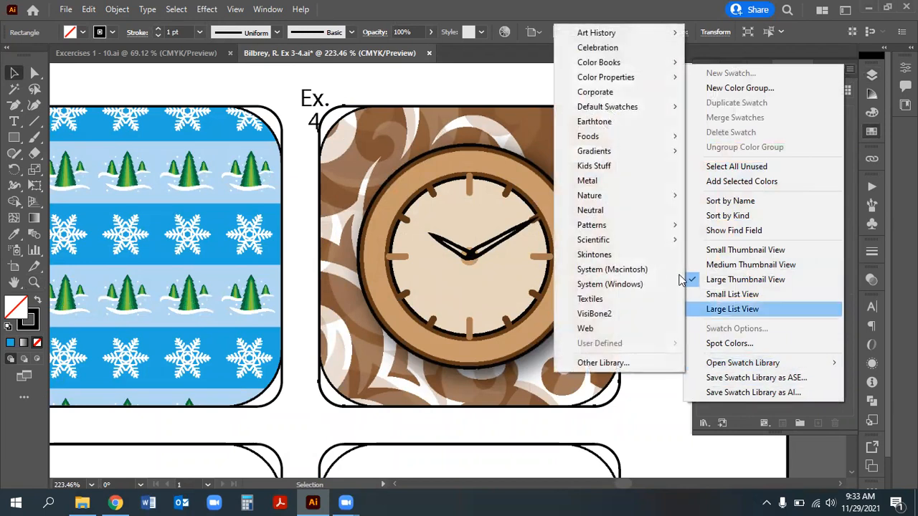
mouse_move(608, 228)
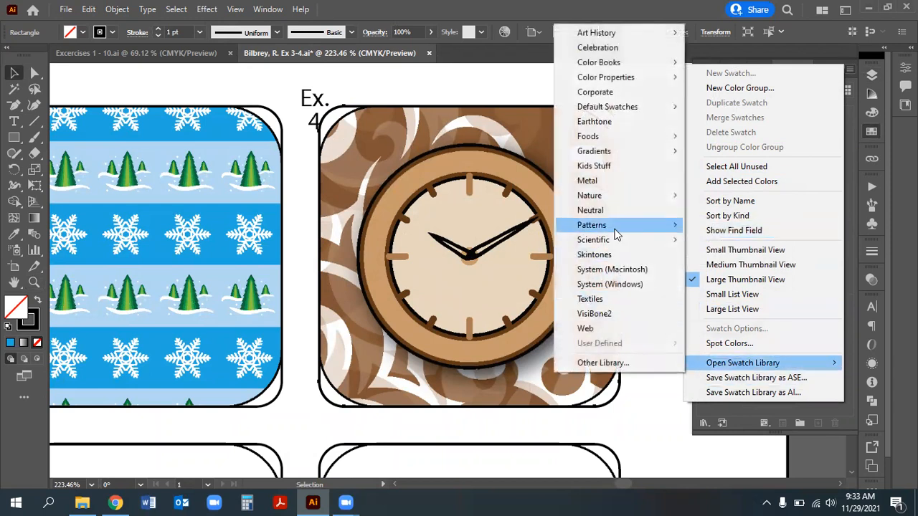
mouse_move(713, 244)
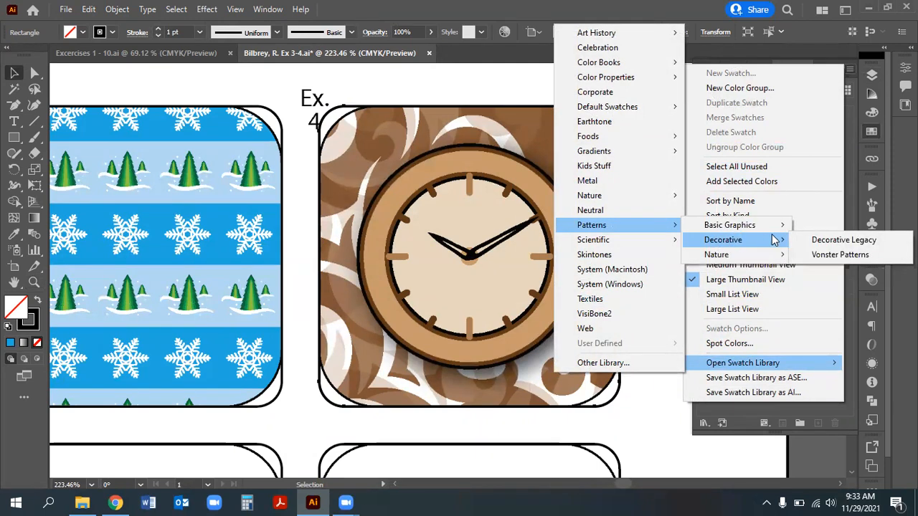
left_click(864, 243)
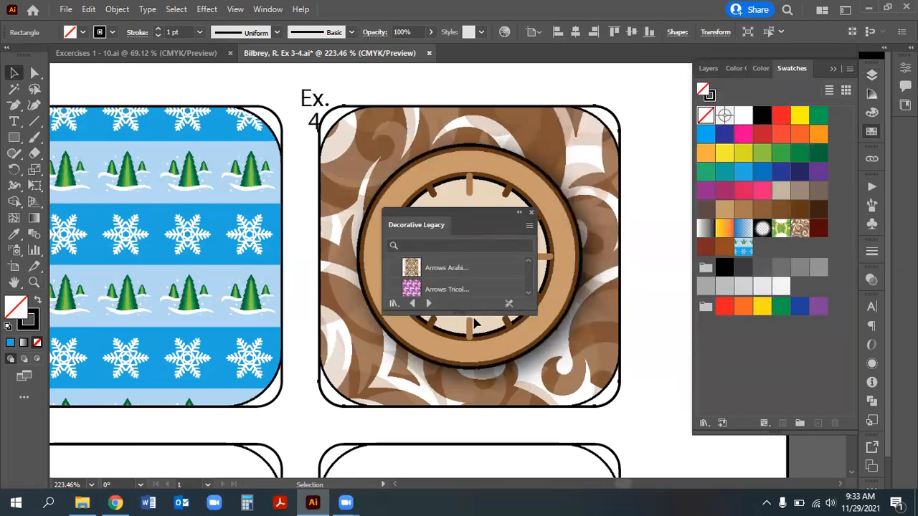
Enlarge the Decorative Legacy library, look through its pattern swatches and close it
left_click_drag(473, 314, 473, 424)
scroll(450, 403, "down", 8)
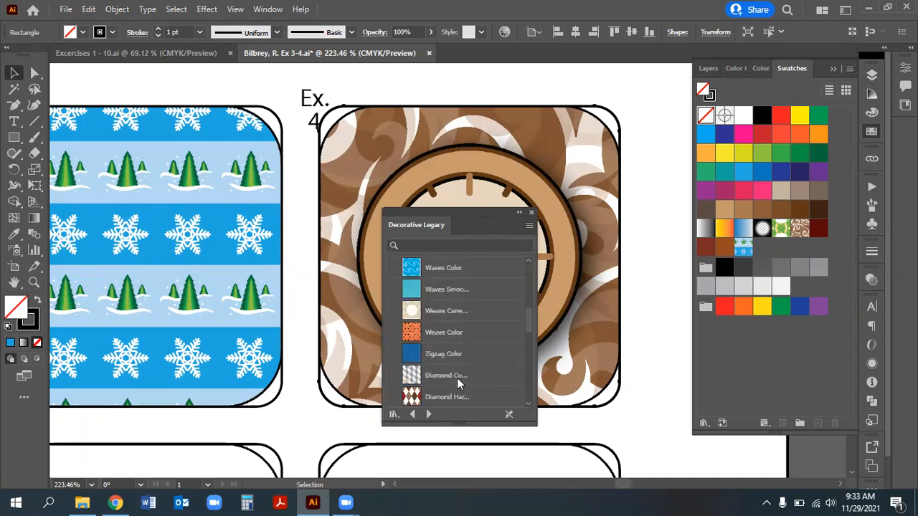
scroll(463, 375, "down", 5)
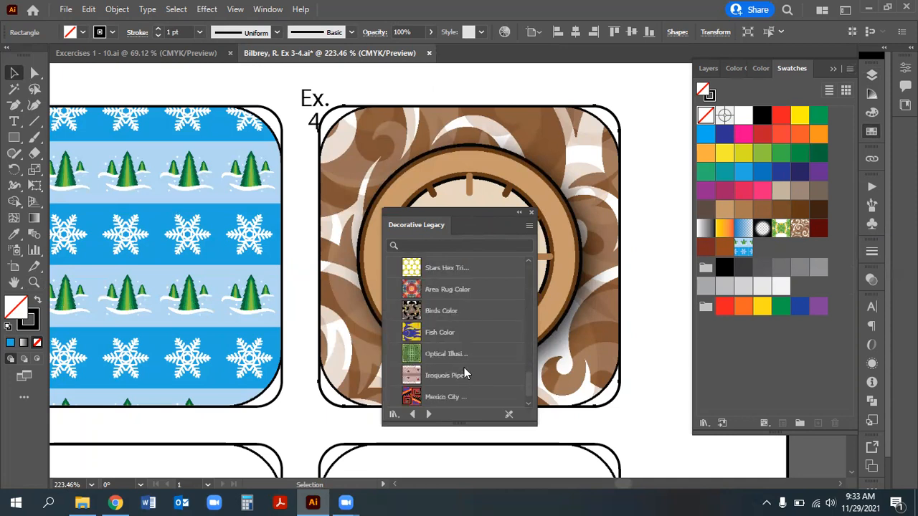
left_click_drag(463, 222, 440, 65)
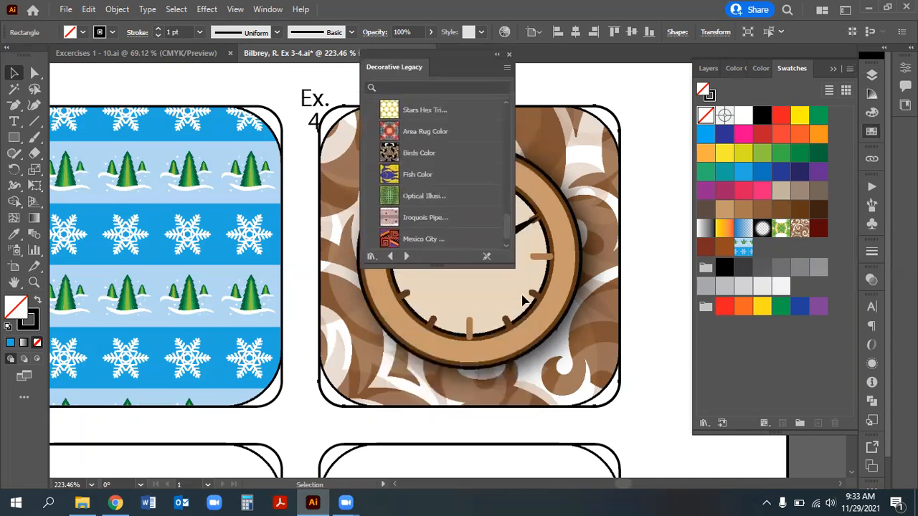
left_click_drag(438, 265, 438, 457)
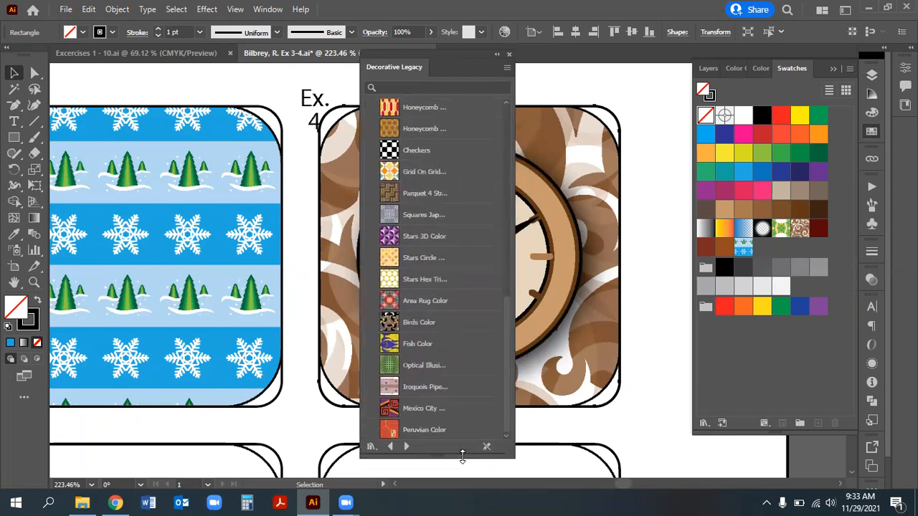
scroll(430, 384, "up", 10)
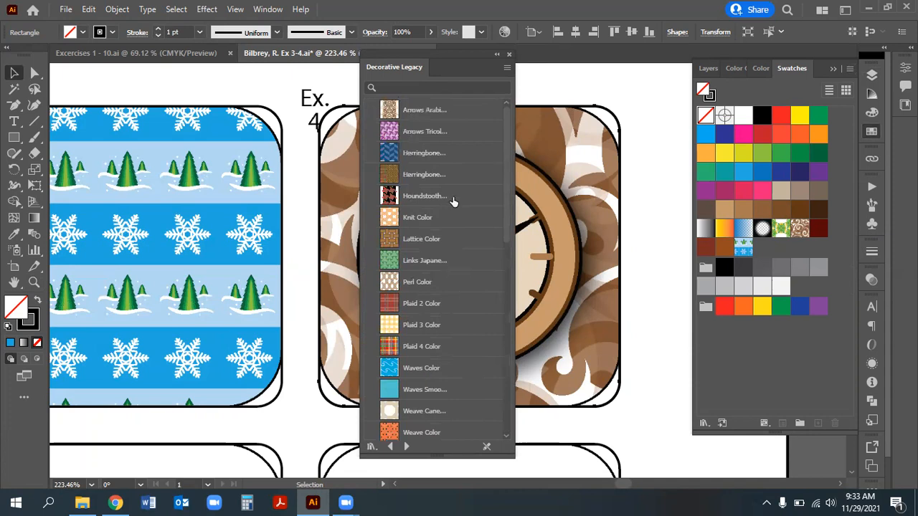
left_click(508, 58)
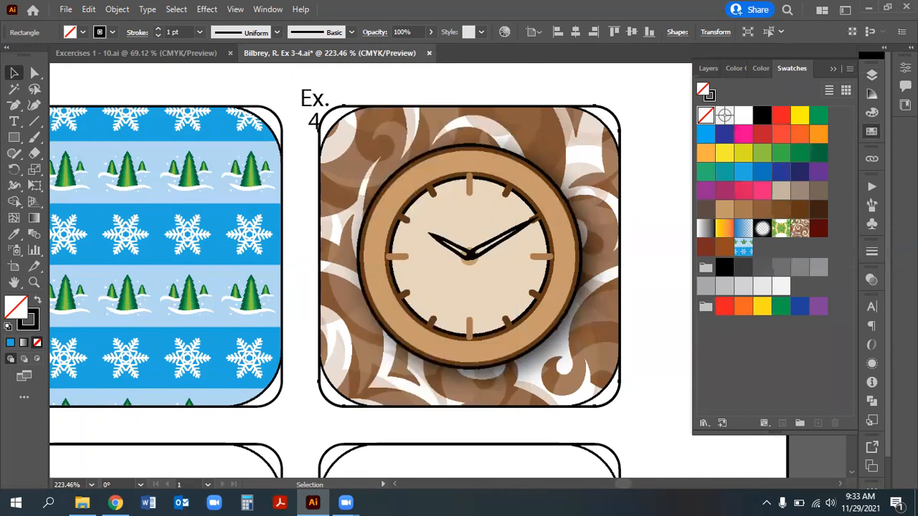
Open the Vonster Patterns swatch library and enlarge its window to show more patterns
left_click(849, 69)
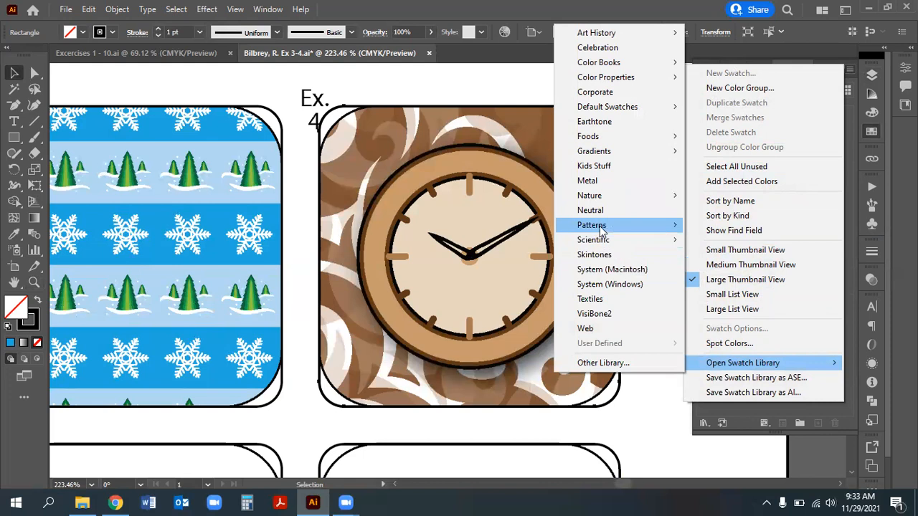
mouse_move(731, 226)
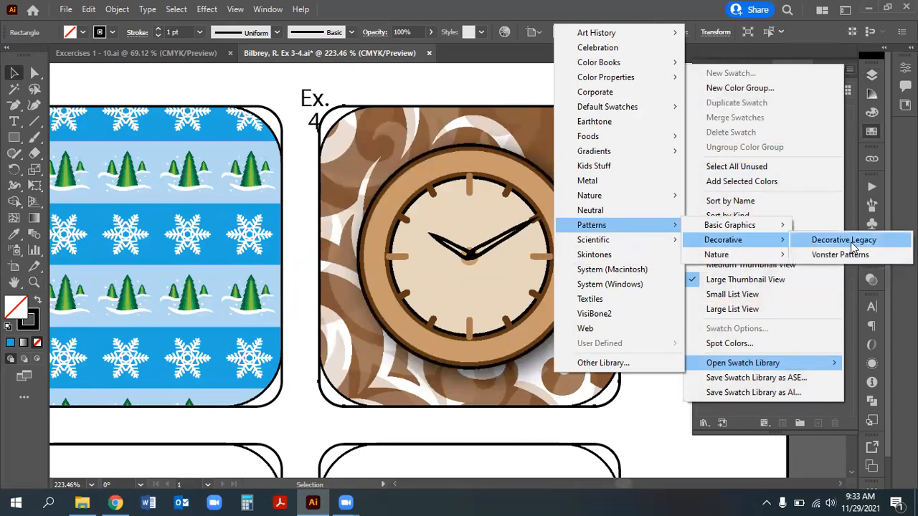
left_click(852, 255)
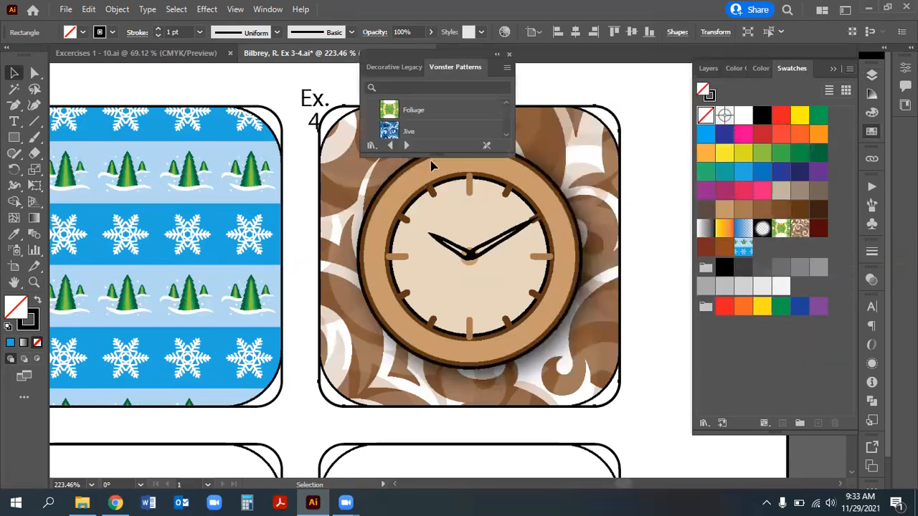
left_click_drag(435, 156, 436, 371)
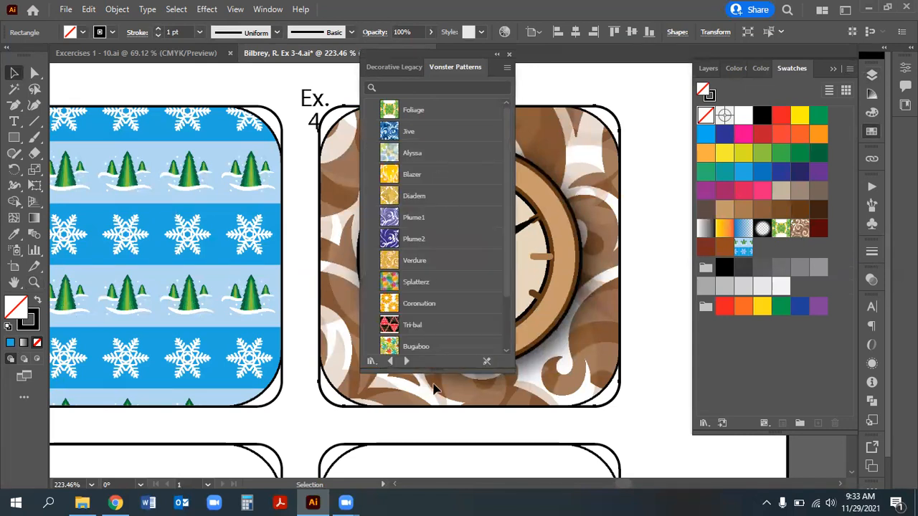
Fill the selected Exercise 4 square with the Pompadour pattern from the Vonster Patterns library and close the library
left_click_drag(438, 369, 433, 488)
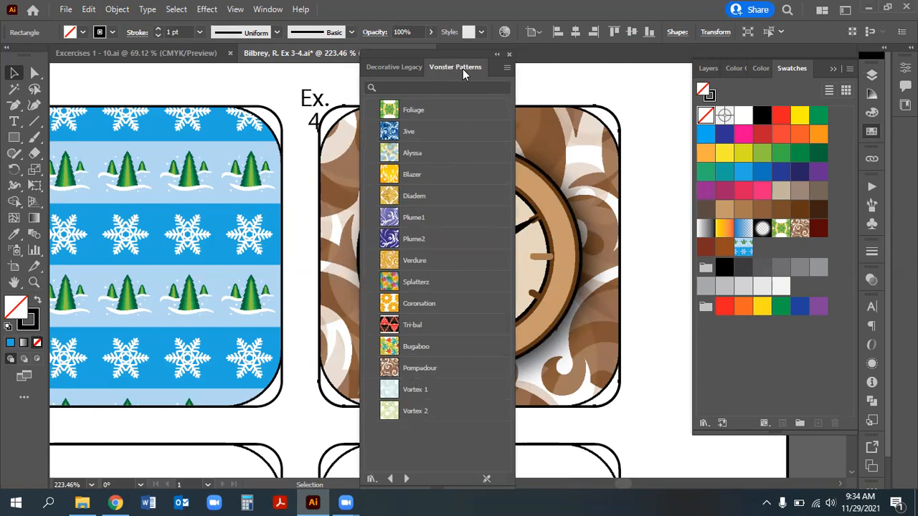
left_click(416, 374)
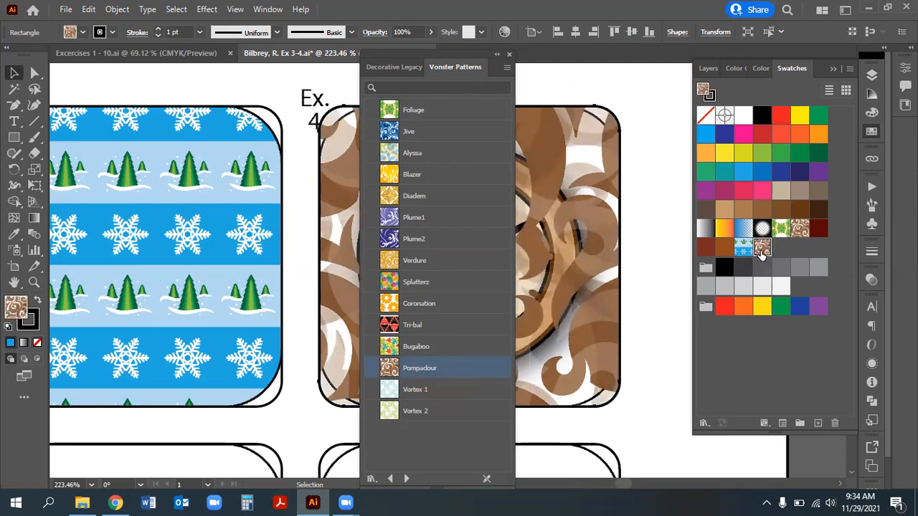
left_click(509, 53)
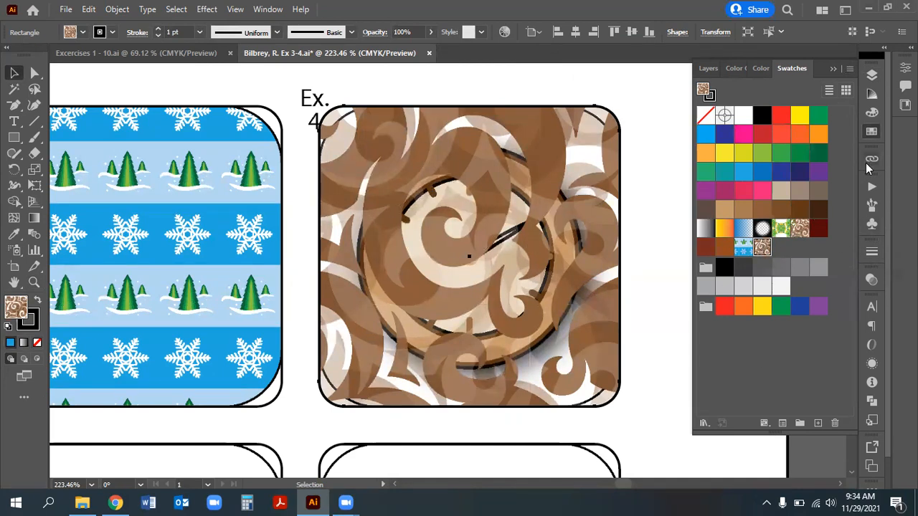
Hide the pattern-filled rectangle in the Exercise 4 layer to uncover the template clock
left_click(872, 76)
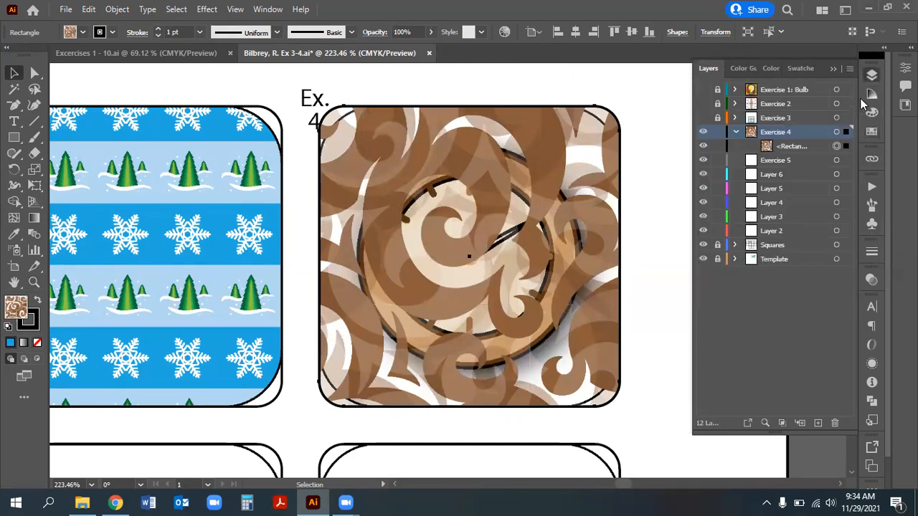
left_click(702, 148)
left_click(789, 150)
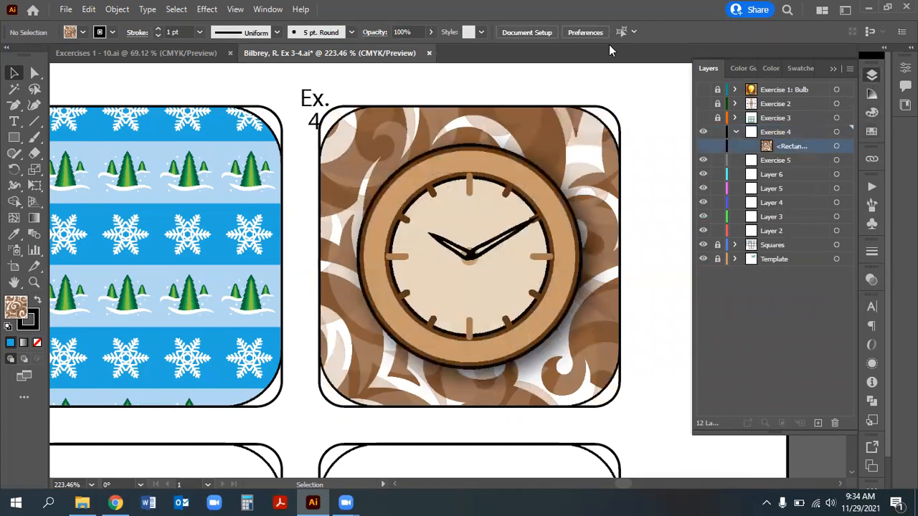
Draw a circle with the Ellipse tool from the template clock's center out to its outer edge
left_click(34, 282)
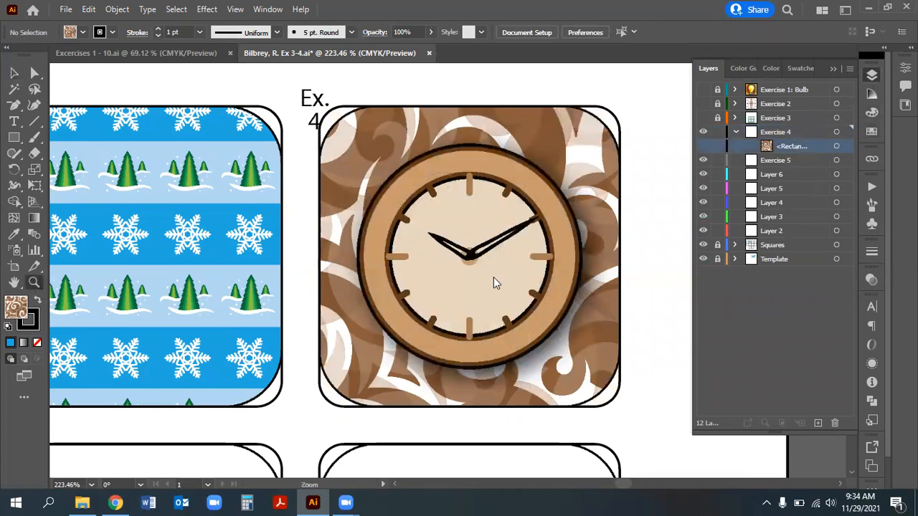
left_click_drag(497, 266, 469, 220)
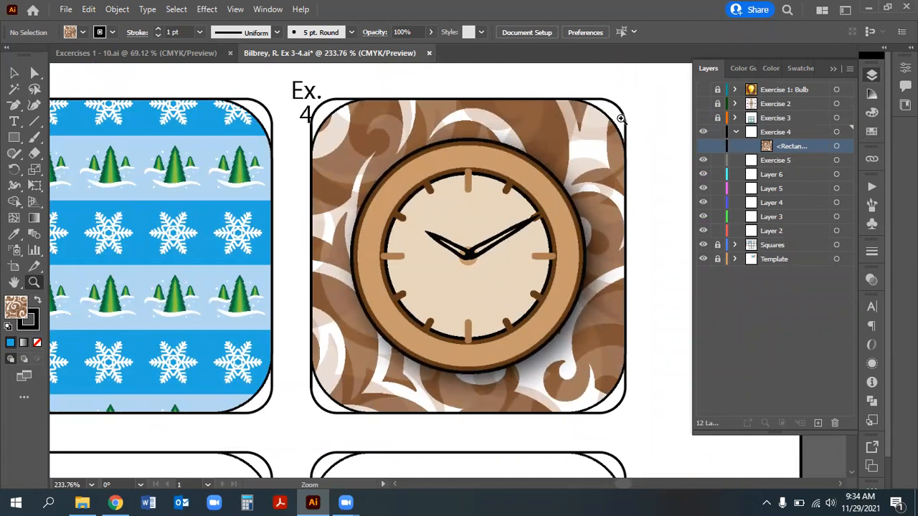
left_click(14, 140)
left_click_drag(14, 140, 51, 168)
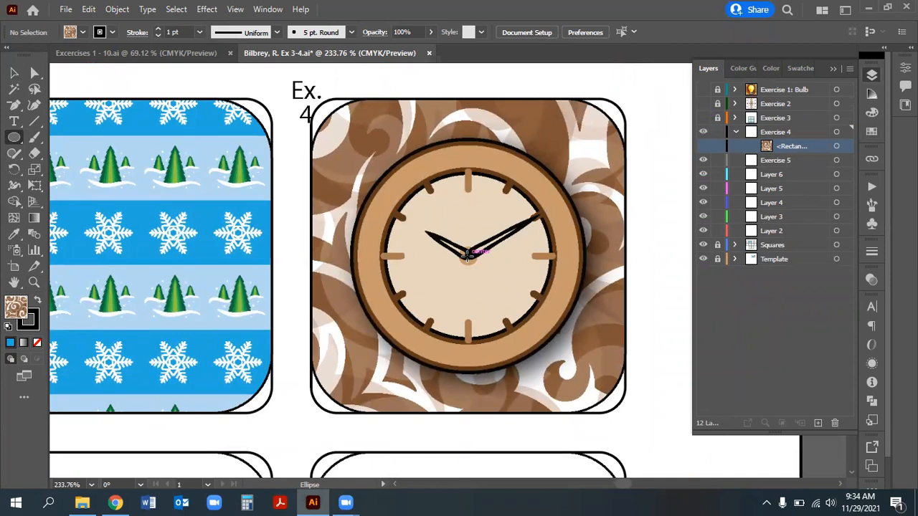
left_click_drag(467, 256, 381, 140)
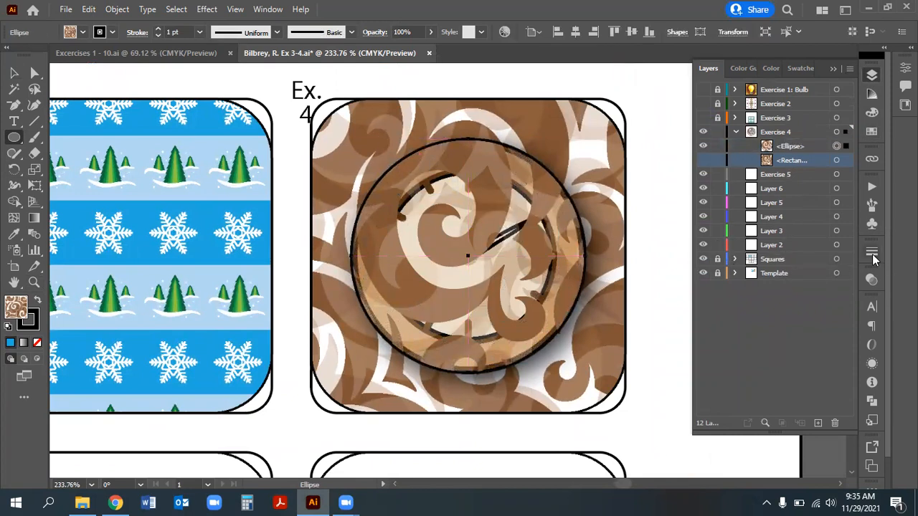
Give the circle a plain black stroke with no fill, and lock the hidden pattern rectangle
left_click(33, 282)
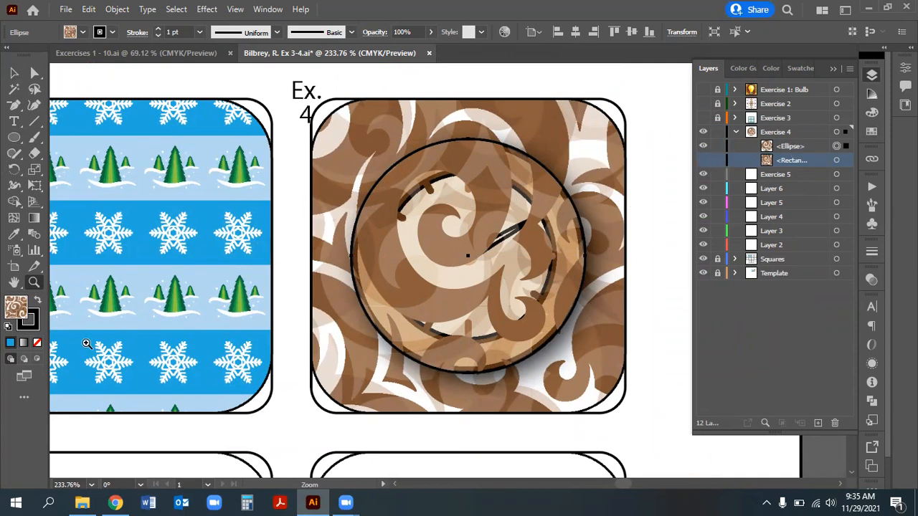
left_click(7, 327)
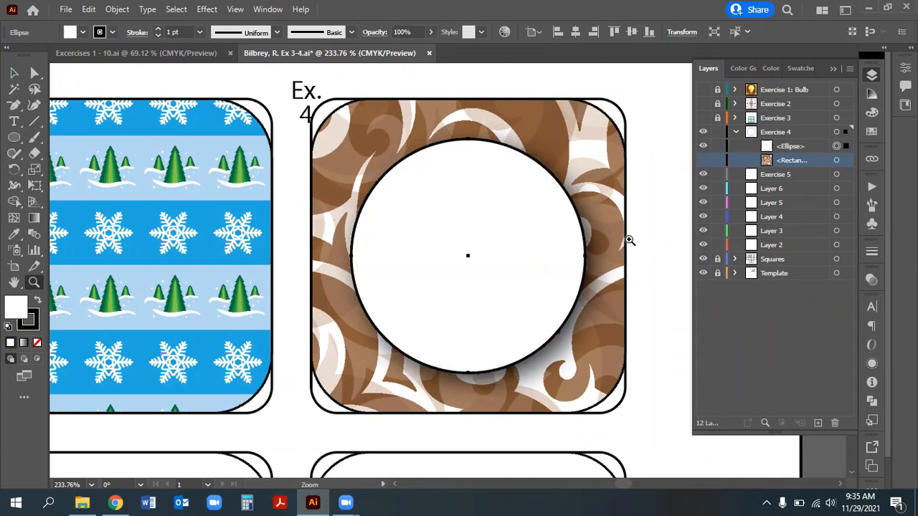
left_click(705, 160)
left_click(704, 160)
left_click(716, 160)
left_click(37, 343)
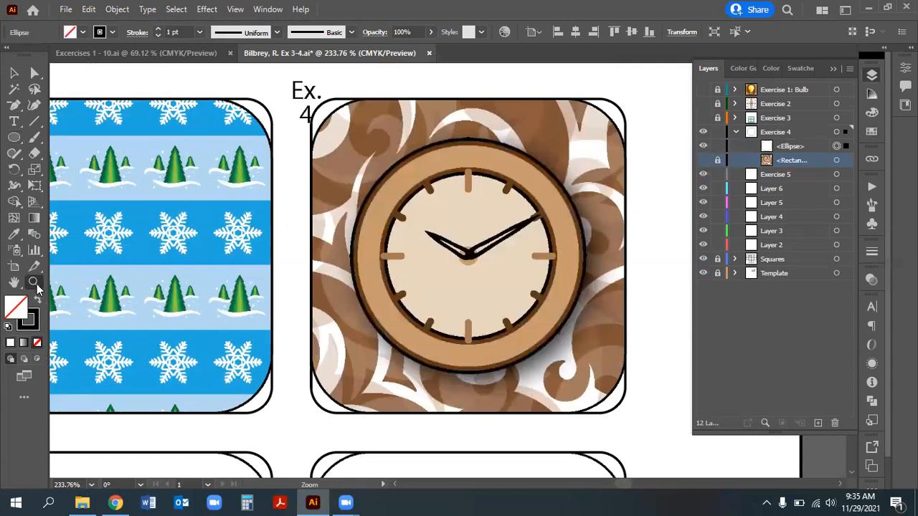
Set the circle's stroke weight to 3 pt and save the document
left_click(516, 279)
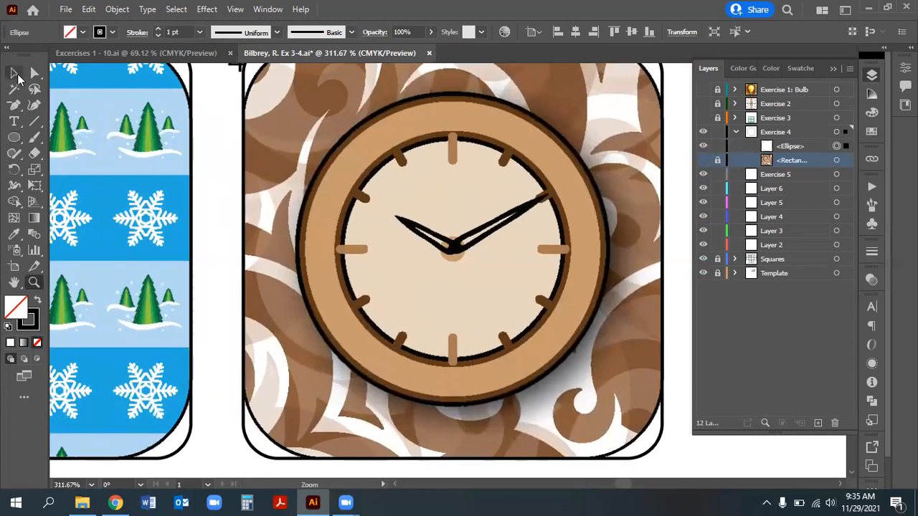
left_click(14, 72)
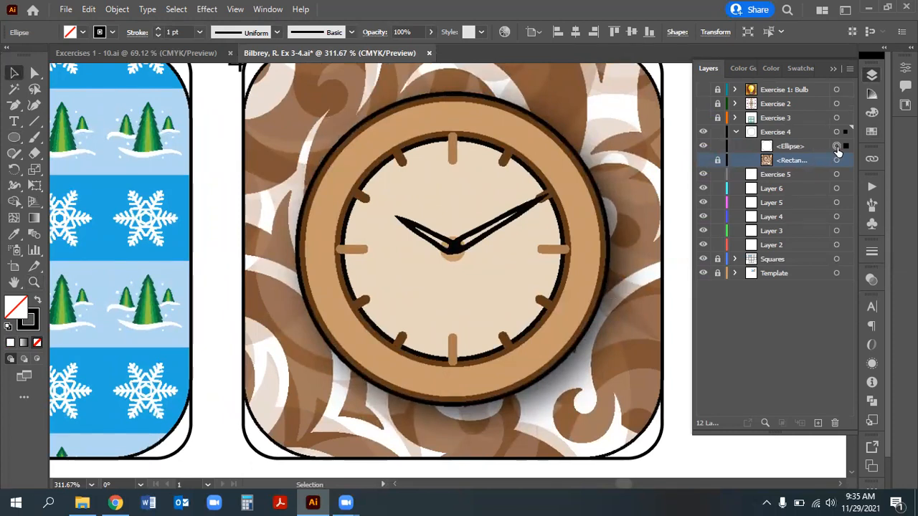
left_click(872, 251)
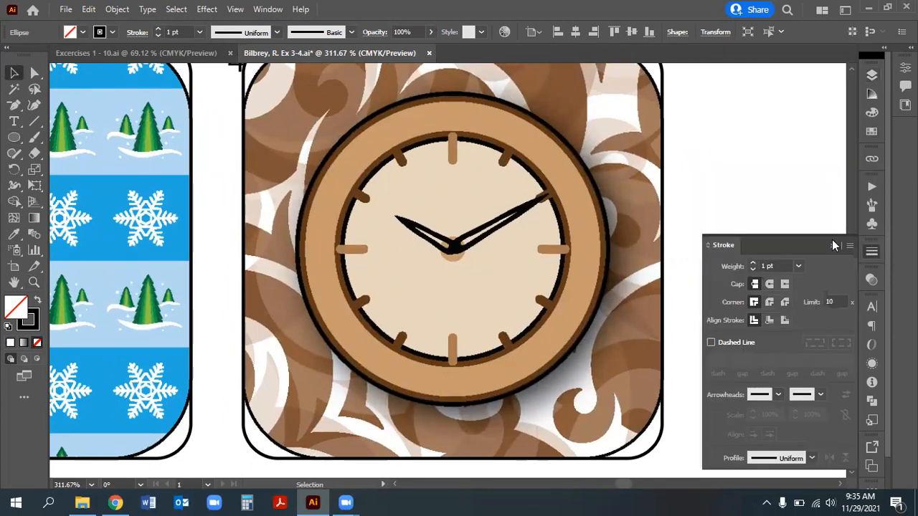
left_click(753, 266)
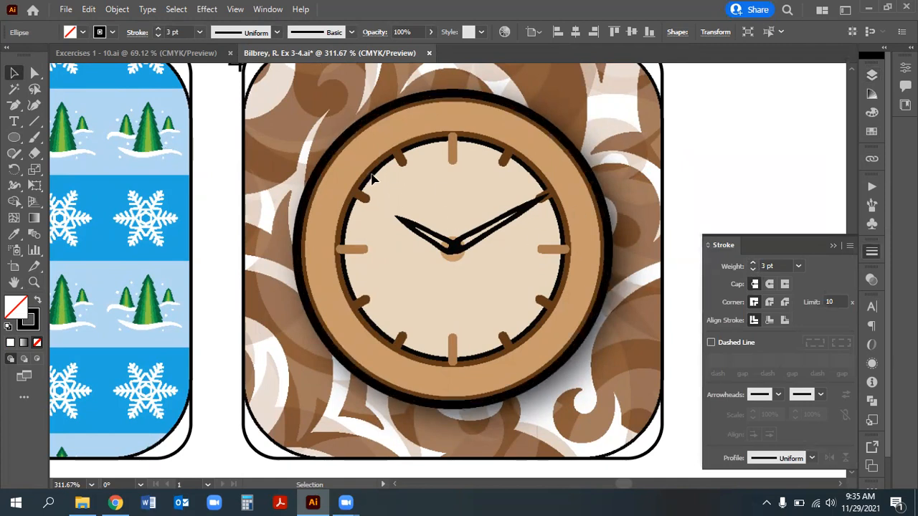
left_click(549, 125)
left_click(551, 125)
left_click(871, 75)
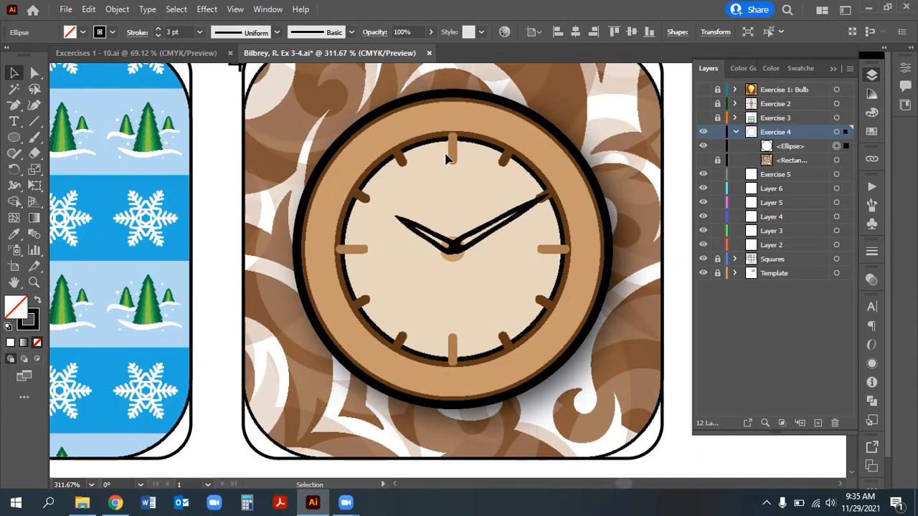
key("a")
key("ctrl+s")
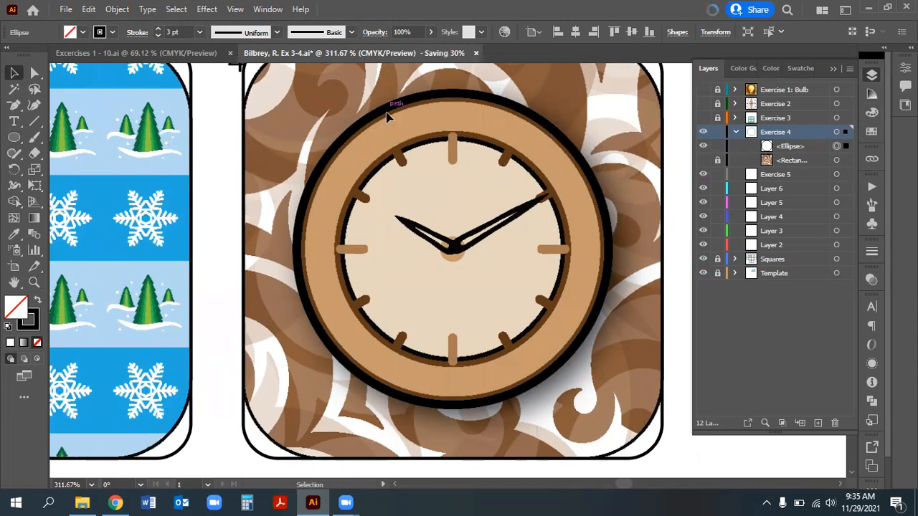
Create a copy of the circle scaled uniformly to 96%
left_click(117, 10)
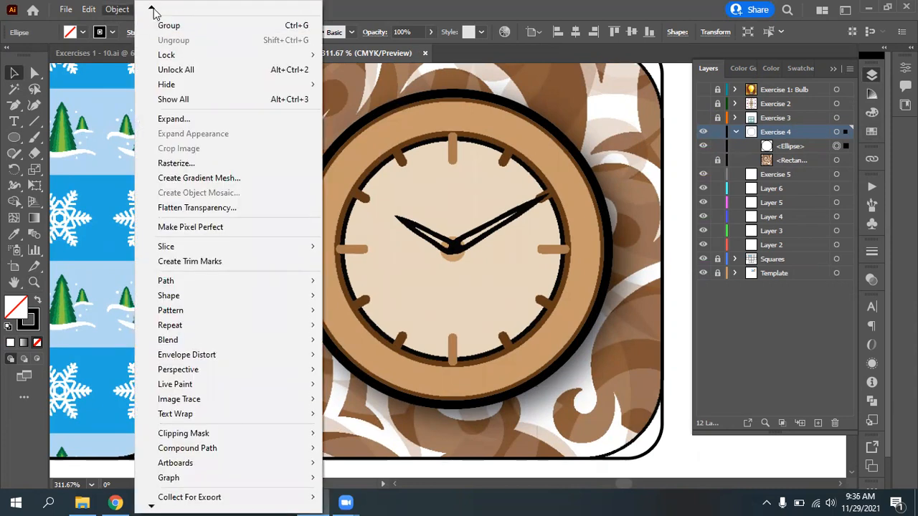
mouse_move(152, 11)
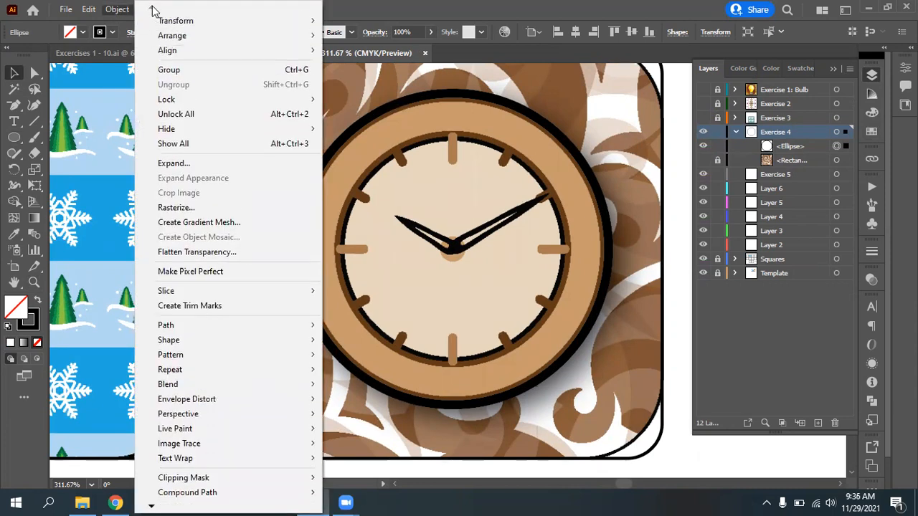
mouse_move(190, 24)
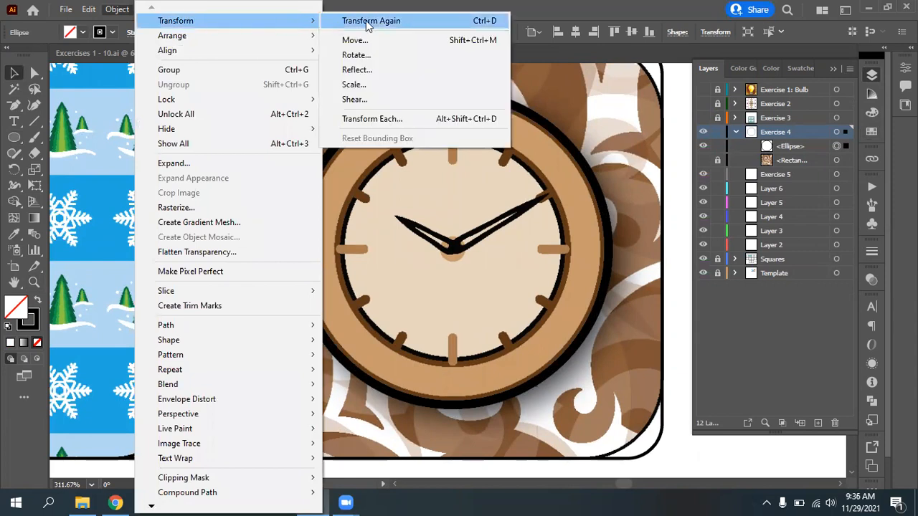
left_click(367, 84)
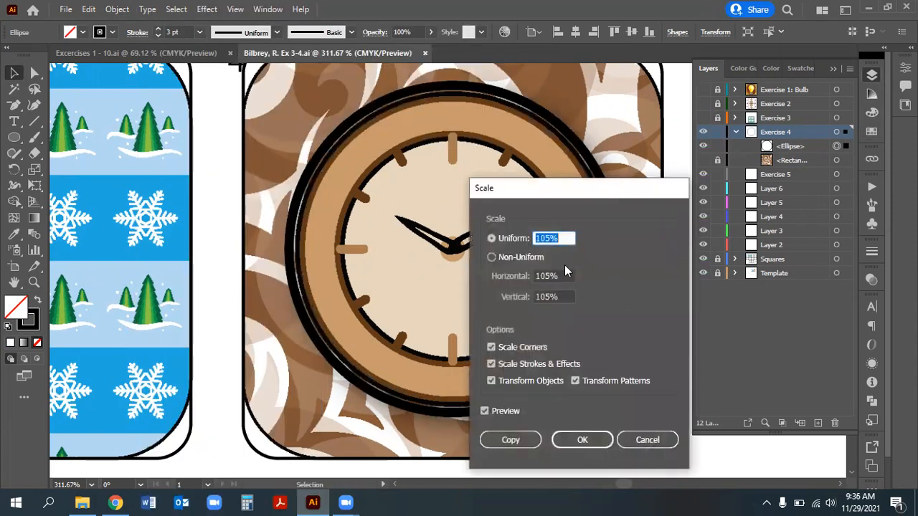
type("95")
key("Tab")
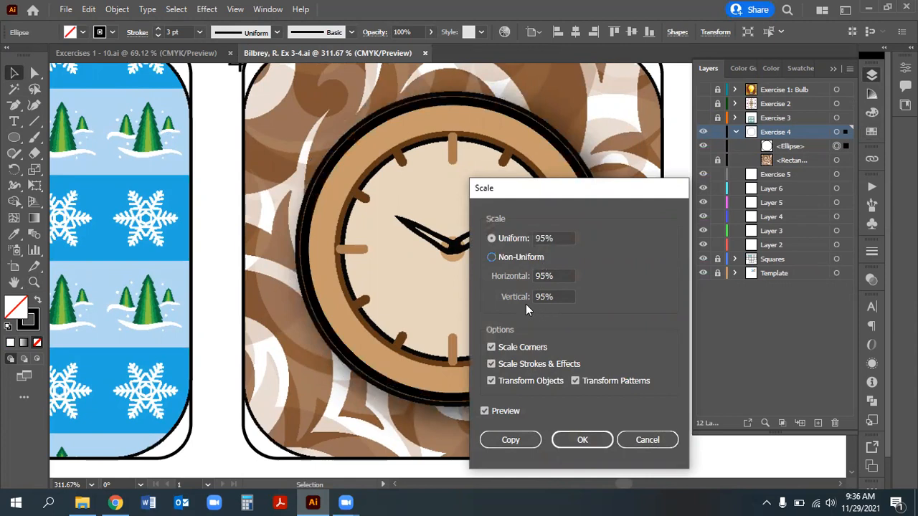
left_click(543, 238)
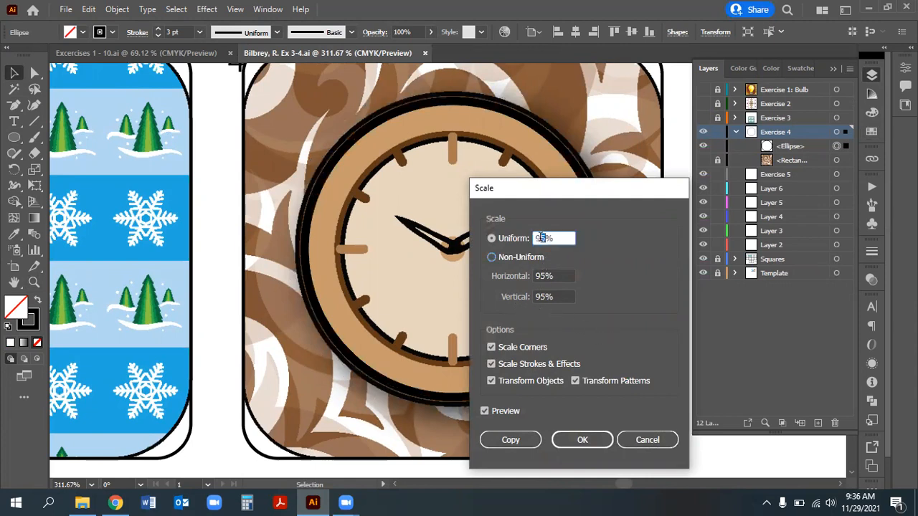
type("96")
key("Tab")
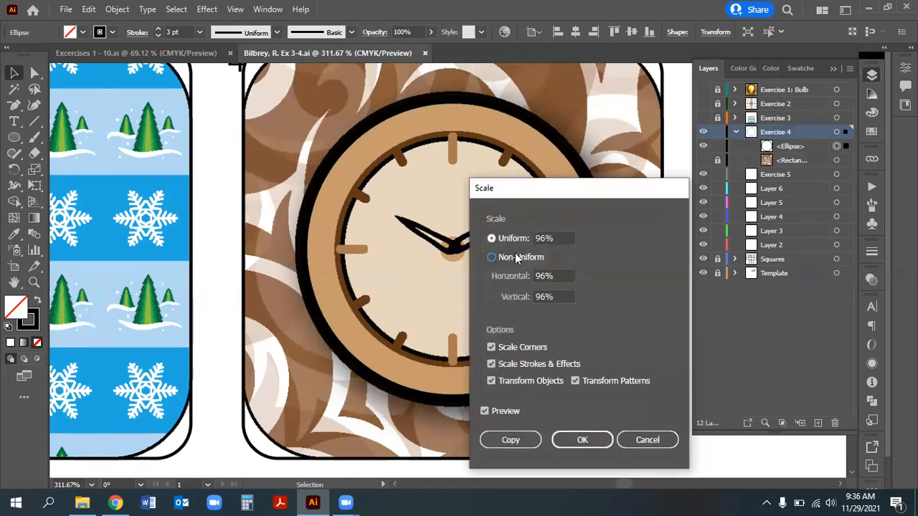
left_click(508, 440)
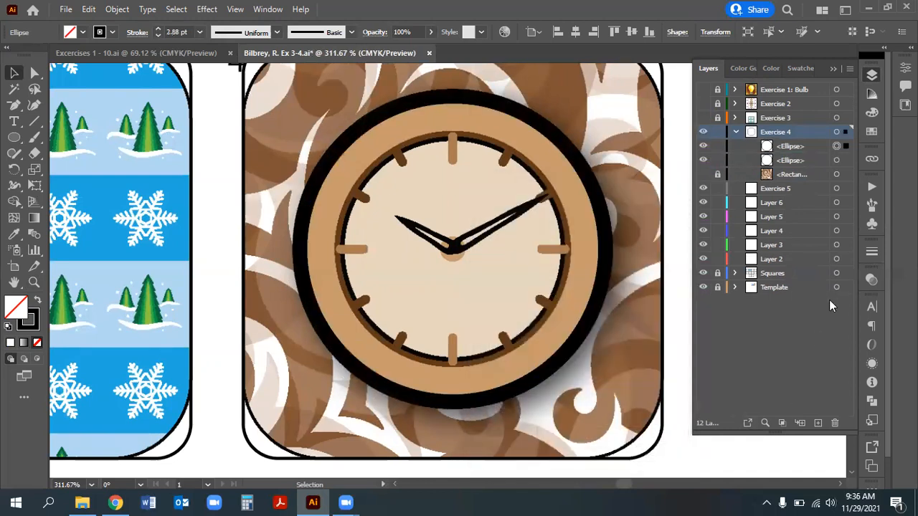
Fill the scaled circle copy with a dark brown swatch and return to the layer list
left_click(871, 131)
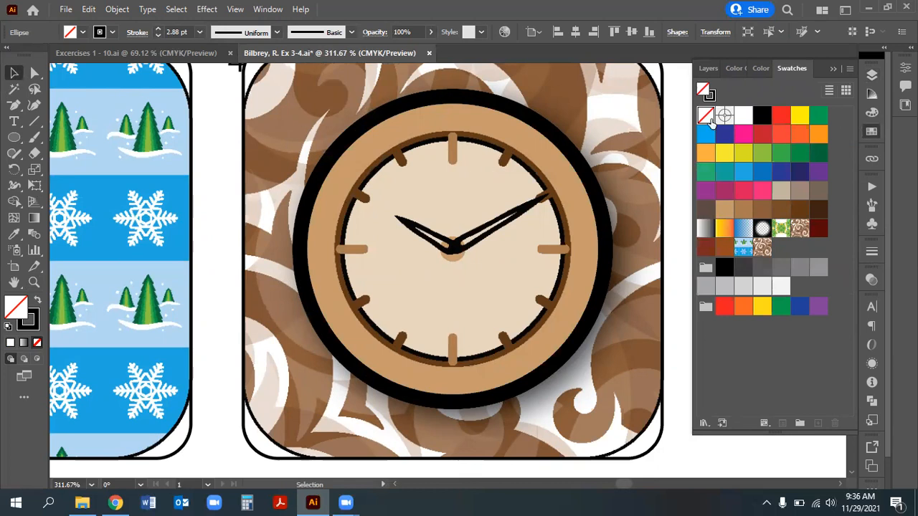
left_click(780, 209)
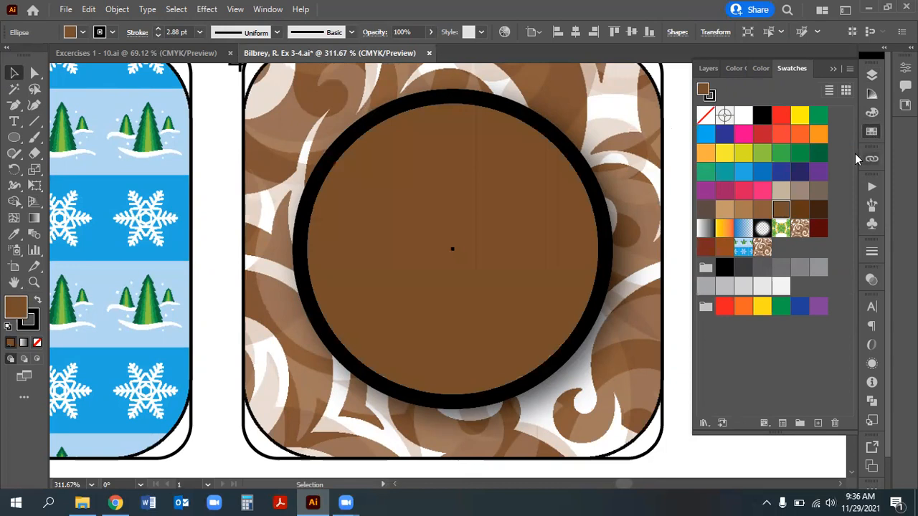
left_click(871, 74)
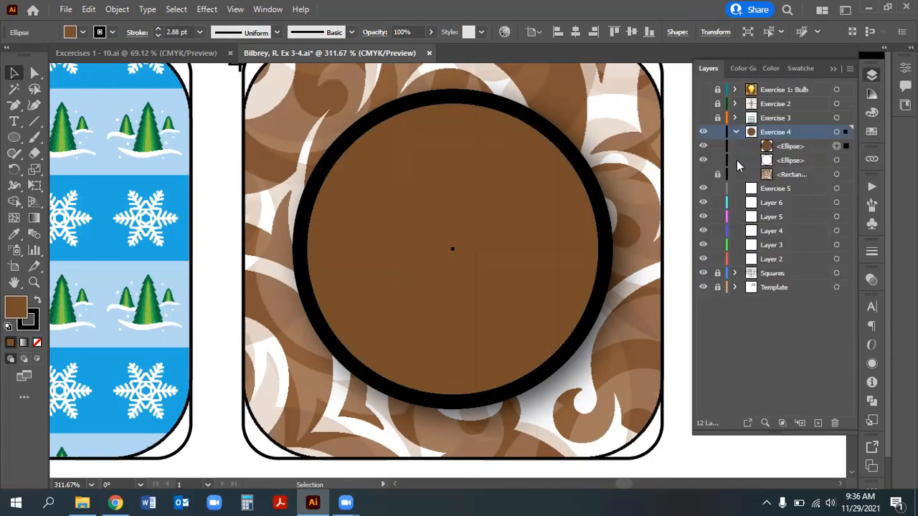
Toggle the brown circle's visibility to compare it with the template clock's outer rings
left_click(702, 146)
left_click(703, 145)
left_click(702, 146)
left_click(703, 145)
left_click(702, 145)
left_click(703, 146)
left_click(703, 145)
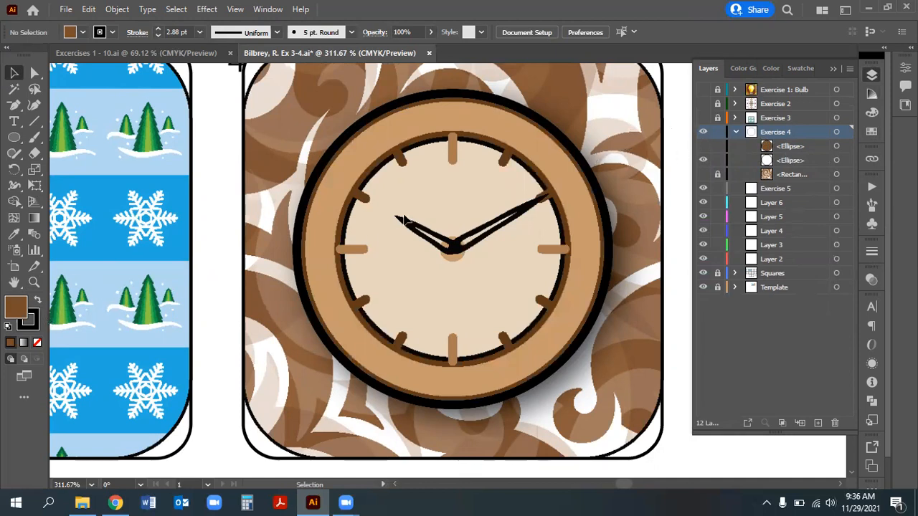
Swap the inner circle's fill and stroke to make its outline brown, and compare it with the template clock
left_click(38, 301)
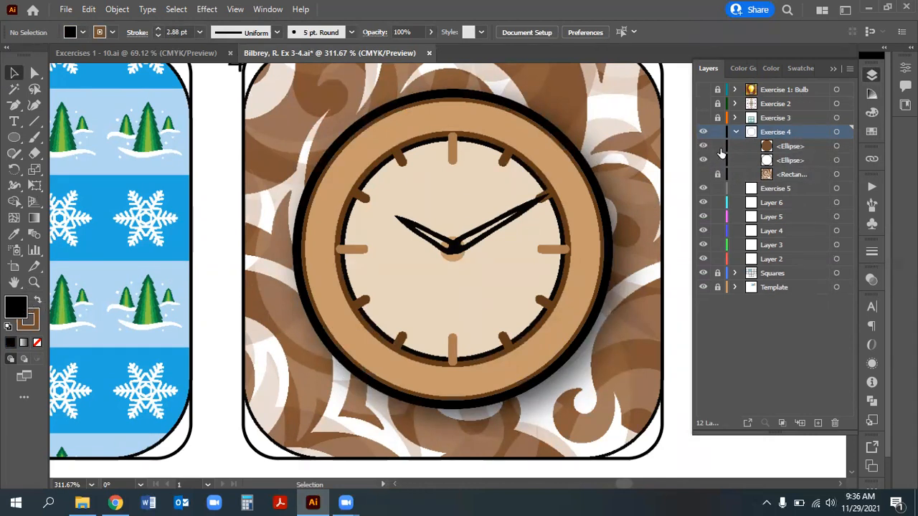
left_click(836, 146)
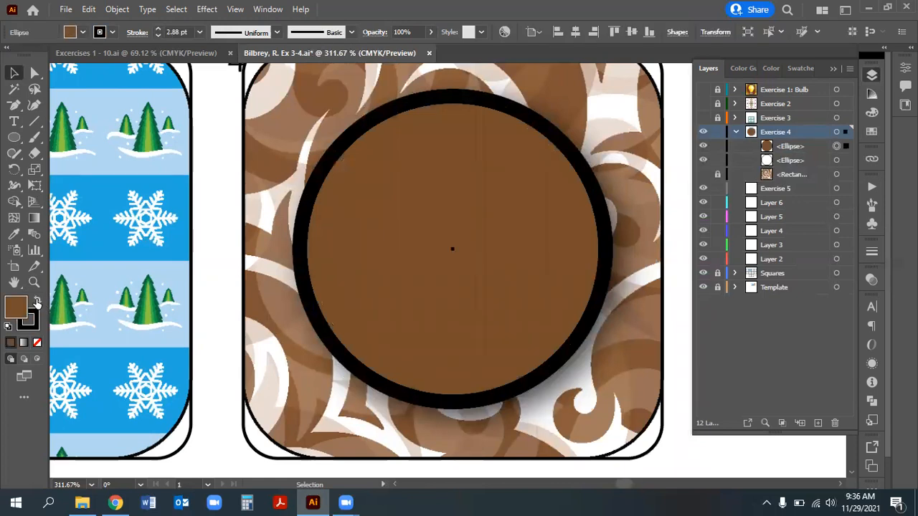
left_click(38, 301)
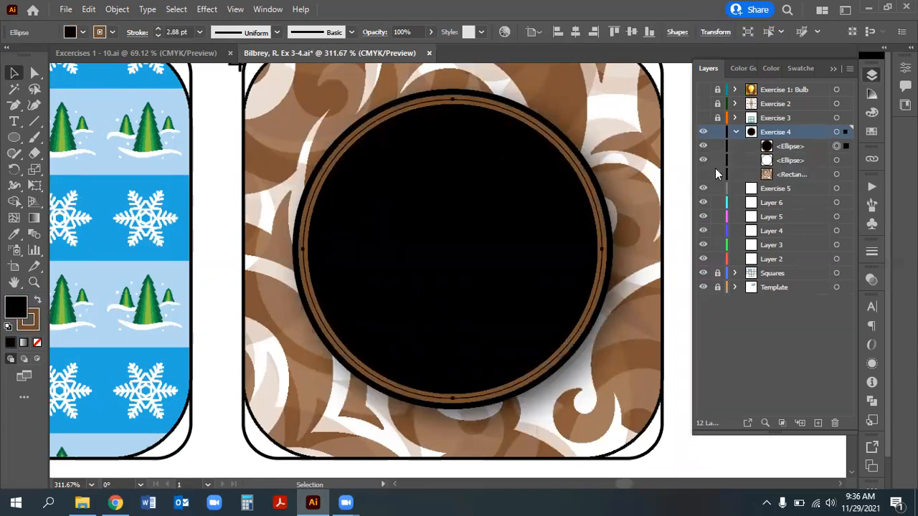
left_click(703, 148)
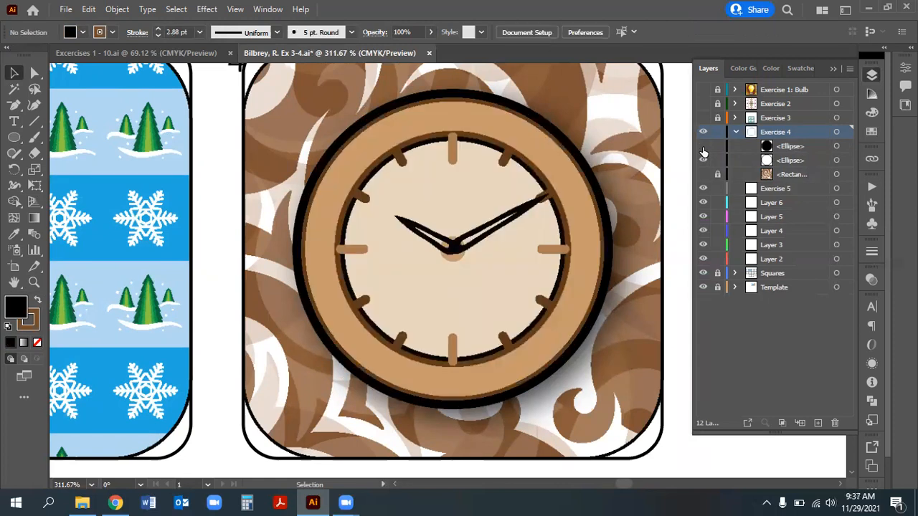
left_click(702, 148)
left_click(703, 148)
left_click(702, 148)
double_click(34, 169)
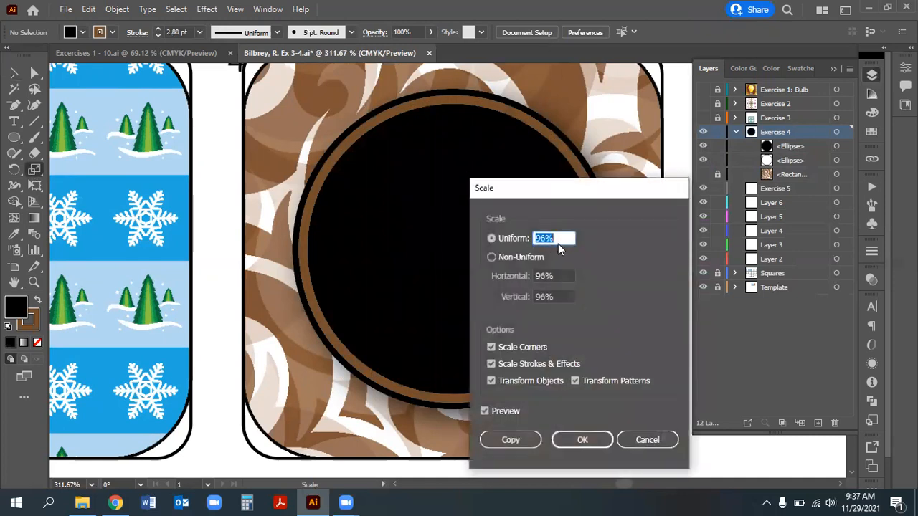
type("99")
left_click(595, 440)
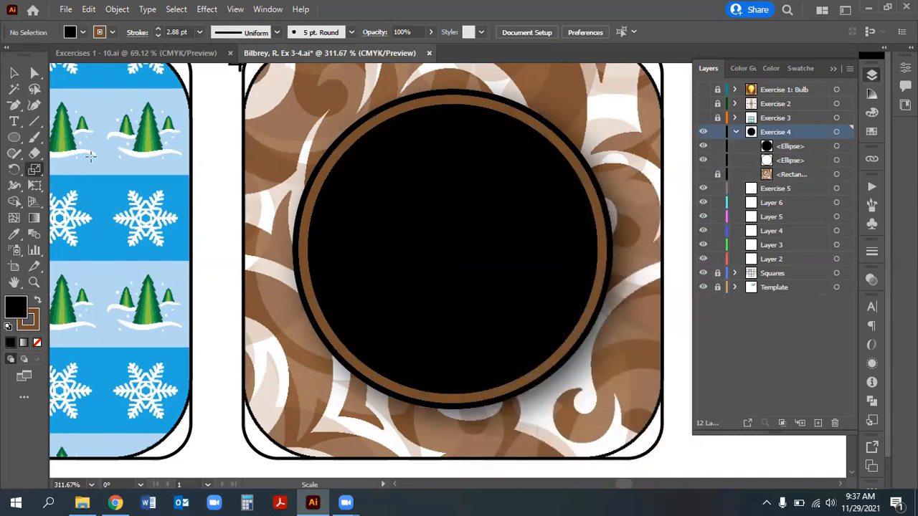
Scale the brown-outlined circle uniformly to 99% and remove its black fill
left_click(835, 145)
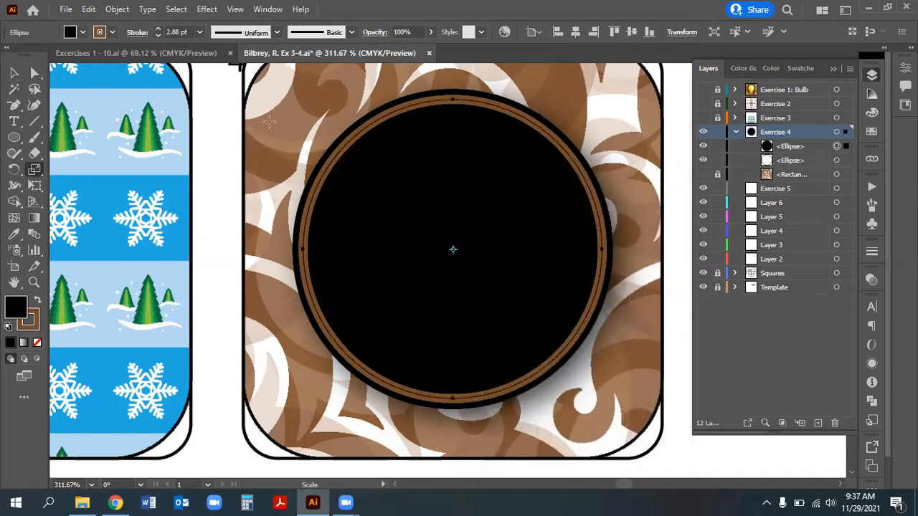
double_click(34, 169)
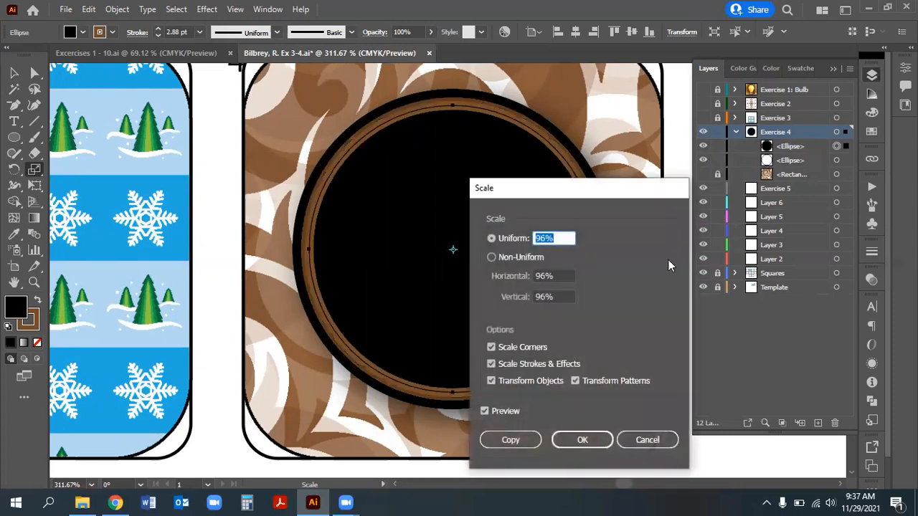
type("99")
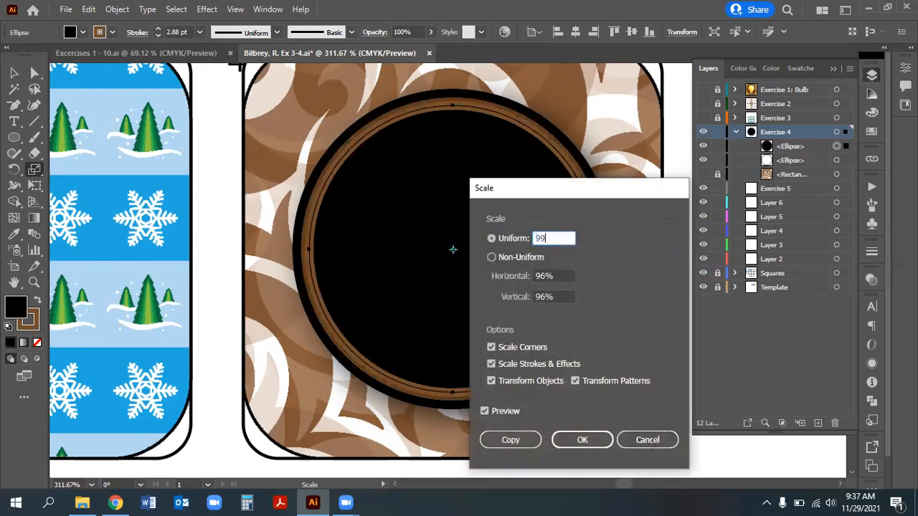
left_click(586, 436)
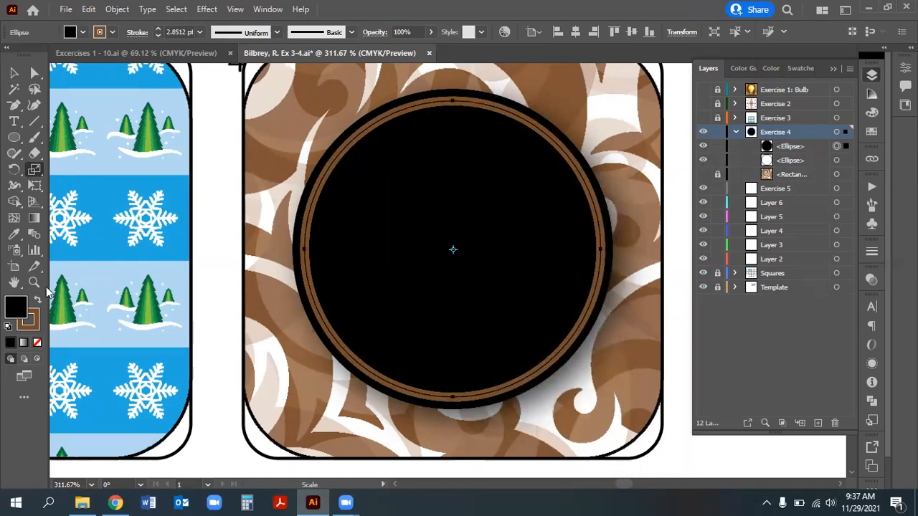
left_click(37, 343)
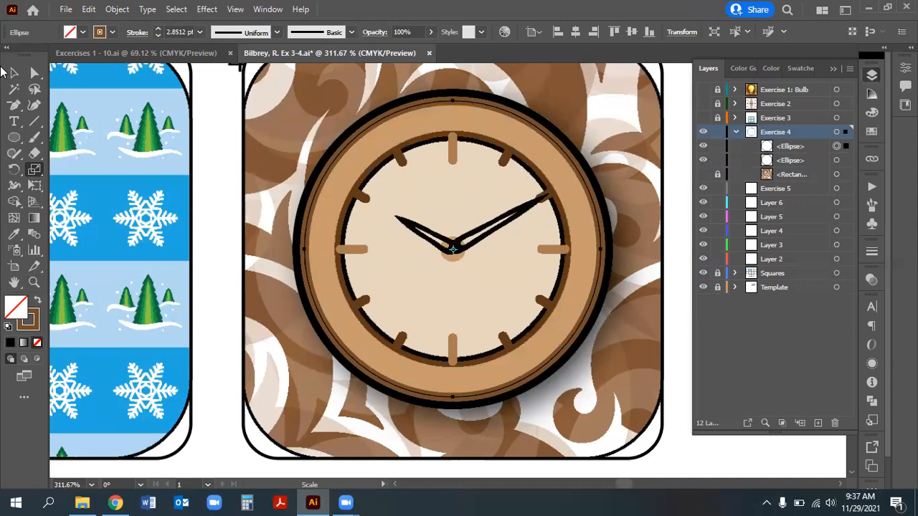
left_click(12, 76)
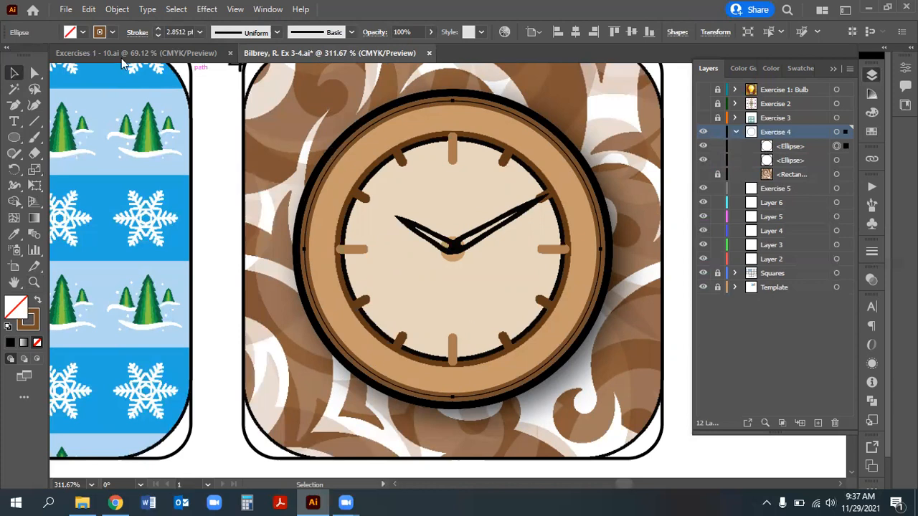
Draw a circle from the clock's centre along the template's inner face ring, with no fill and a 2 pt black stroke
left_click(15, 137)
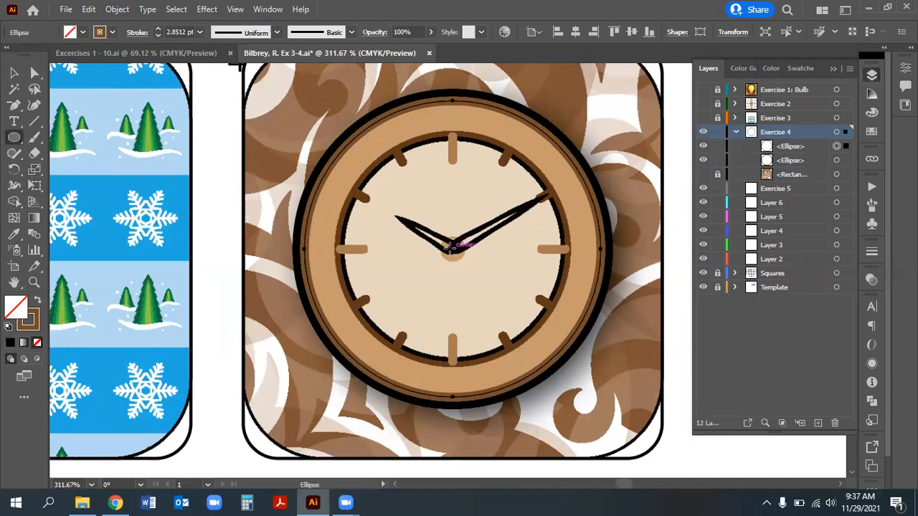
left_click_drag(452, 248, 385, 139)
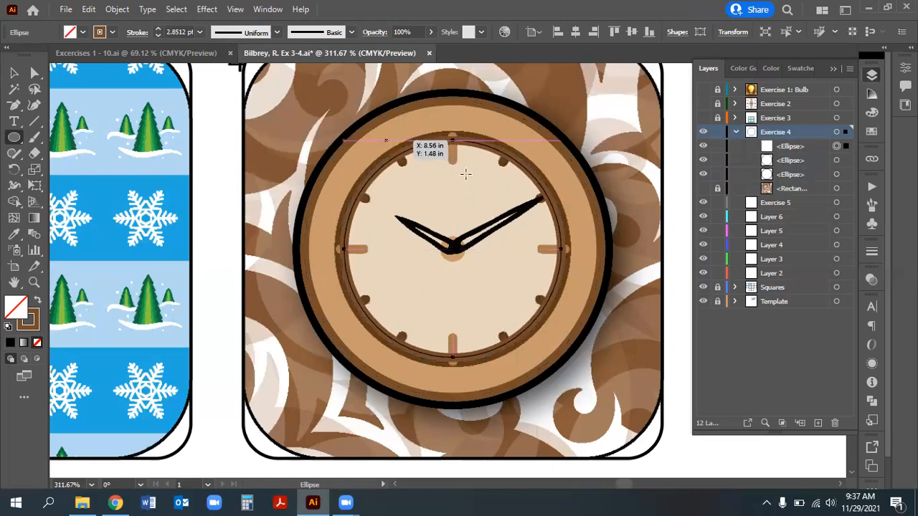
left_click(8, 327)
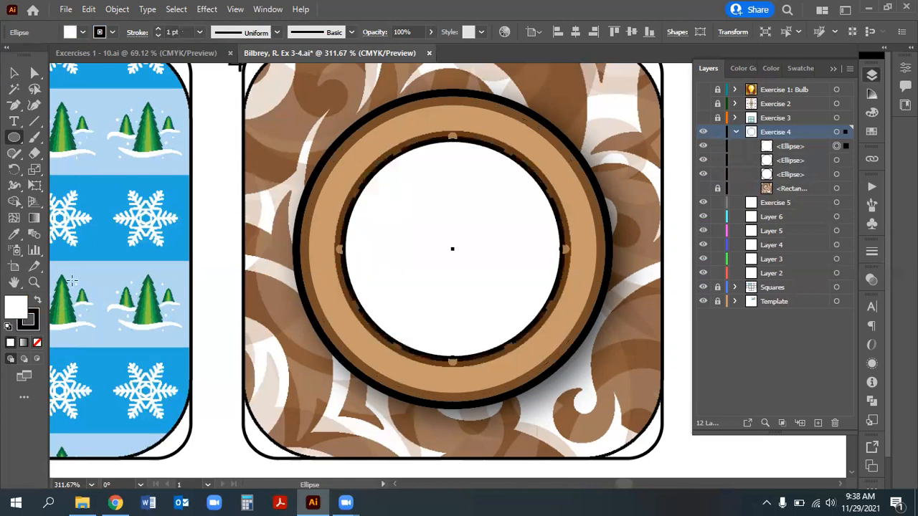
left_click(38, 342)
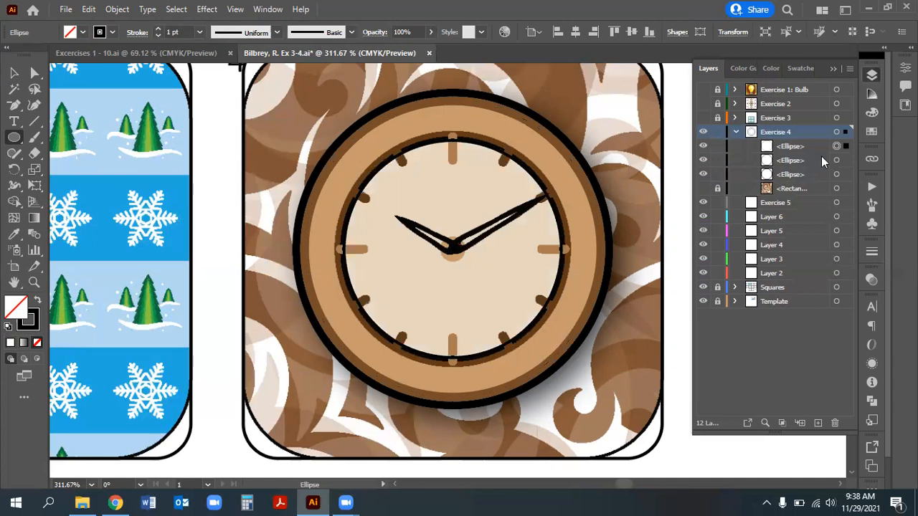
left_click(872, 252)
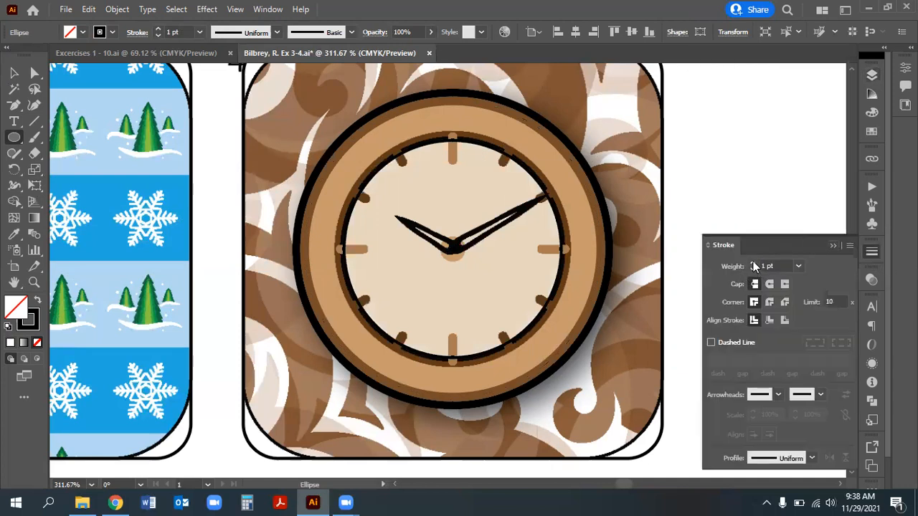
left_click(751, 262)
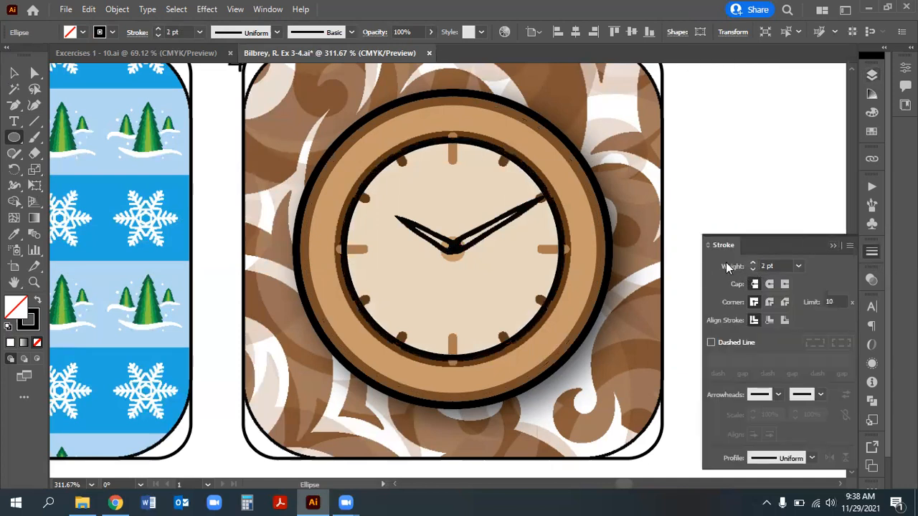
Select the outer brown ring and hide it to reveal the template's rim beneath
left_click(13, 72)
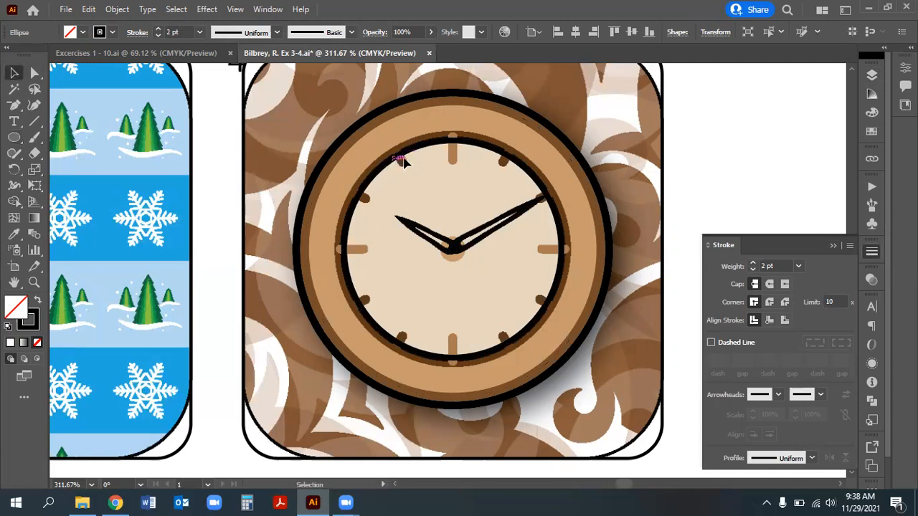
left_click(550, 143)
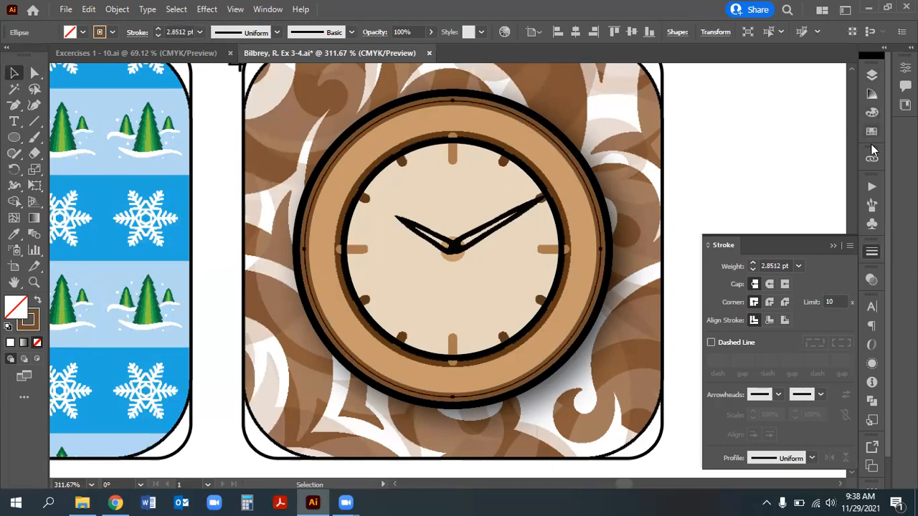
left_click(872, 74)
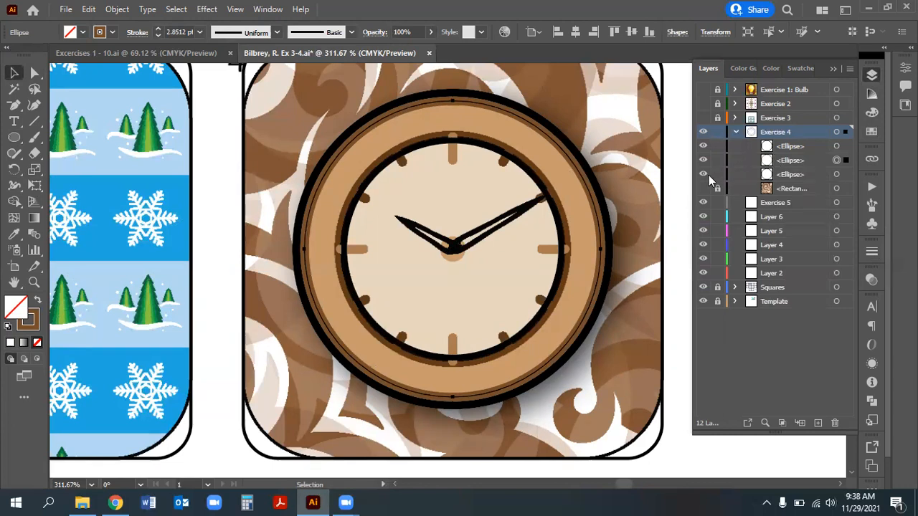
left_click(703, 161)
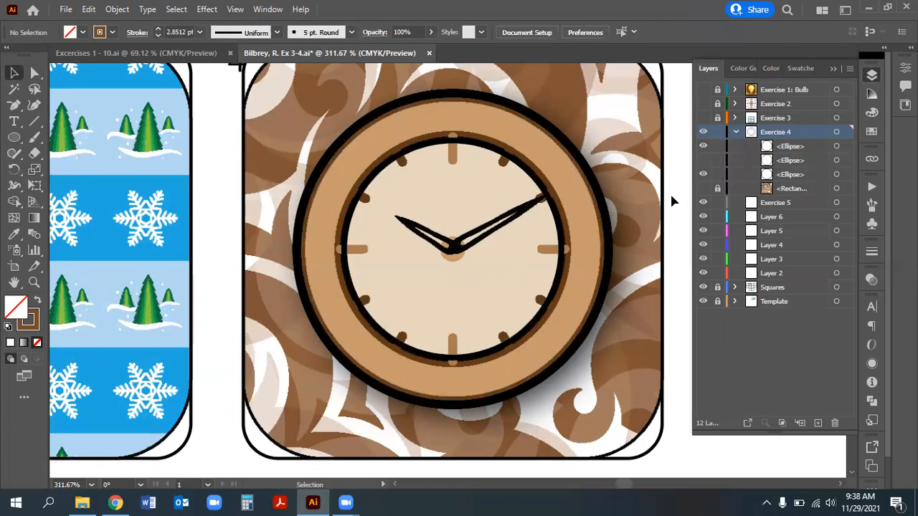
Duplicate the black stroke of the inner face circle in its appearance attributes
left_click(479, 146)
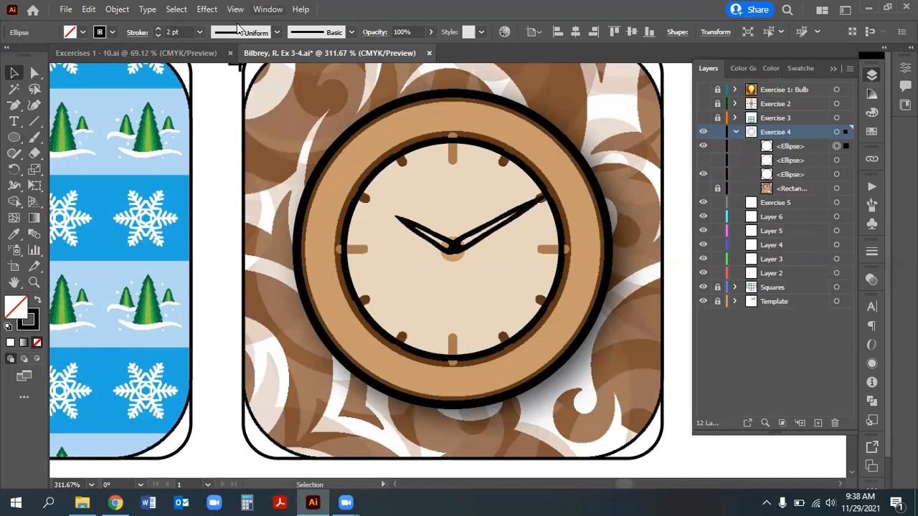
left_click(267, 10)
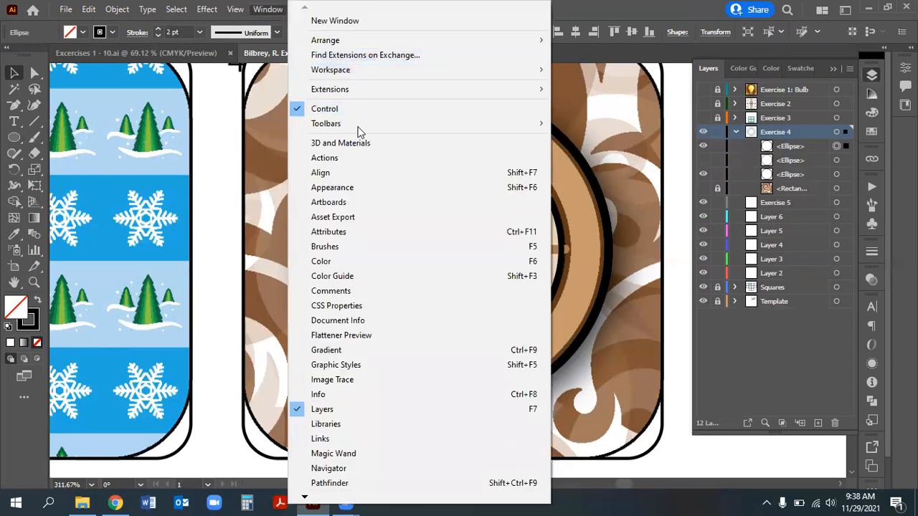
left_click(360, 187)
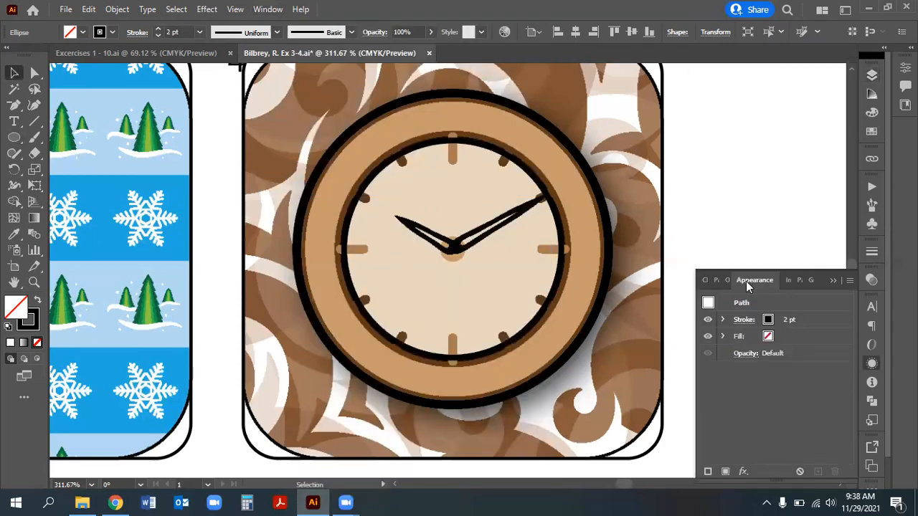
left_click(805, 321)
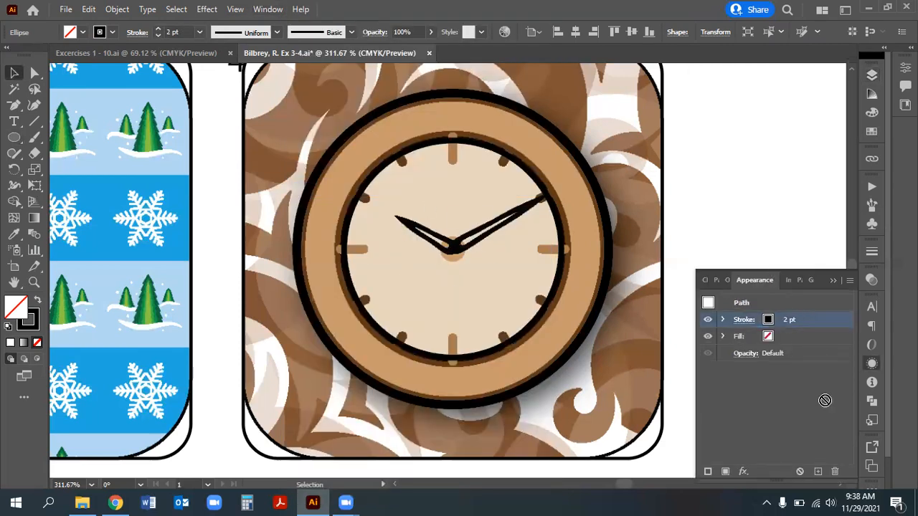
left_click(818, 470)
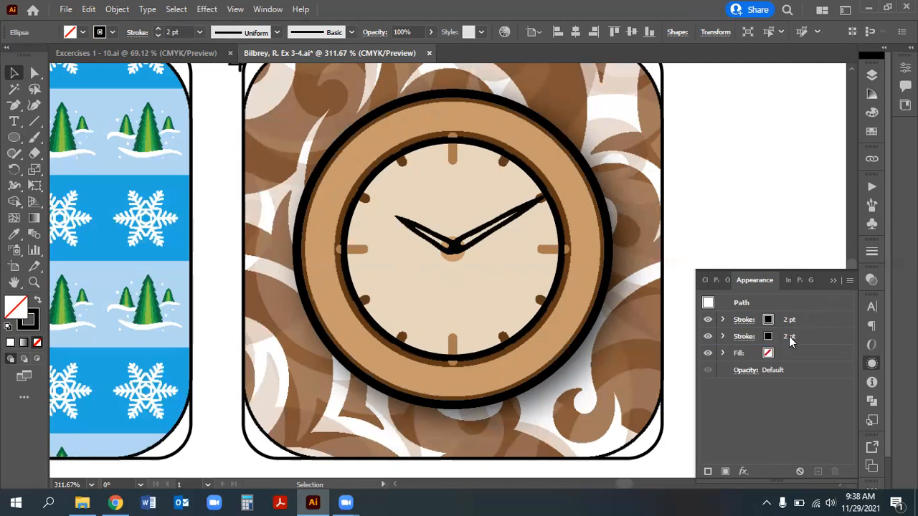
Set the inner circle's lower stroke to 6 pt and colour it with a medium brown swatch
left_click(814, 339)
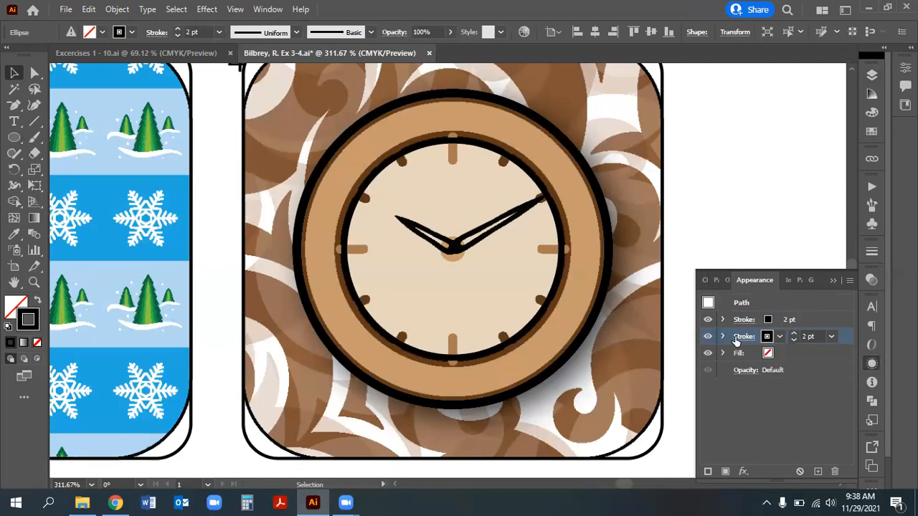
left_click(793, 334)
left_click(794, 334)
left_click(794, 334)
left_click(793, 335)
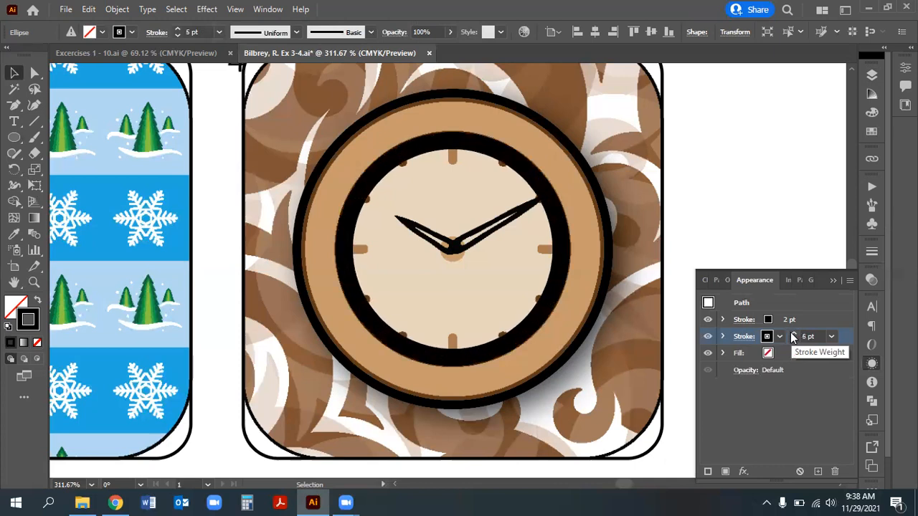
left_click(871, 132)
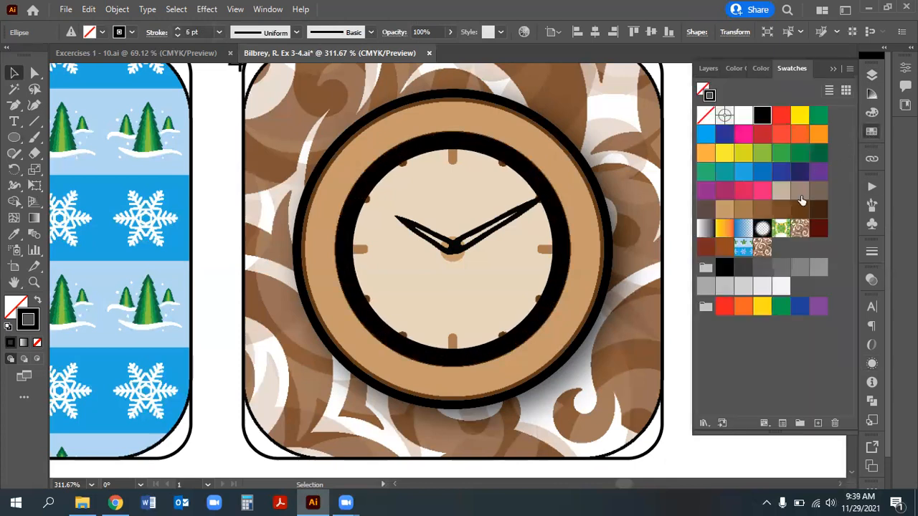
left_click(762, 210)
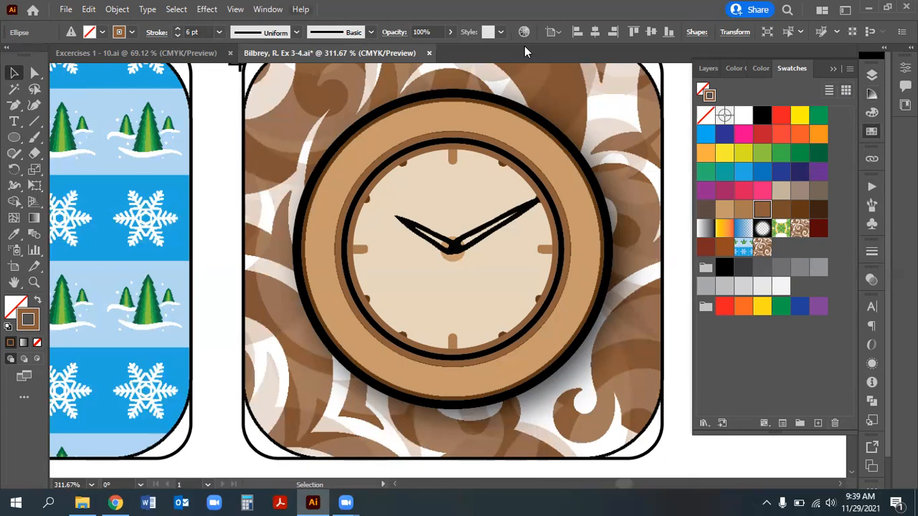
Align the inner circle's brown stroke to the outside of the path and set its weight to 3 pt
left_click(268, 8)
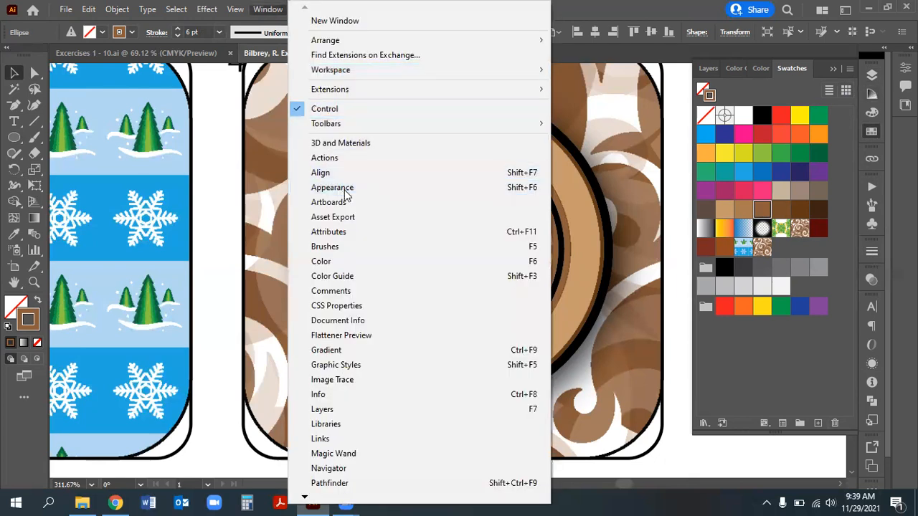
left_click(373, 200)
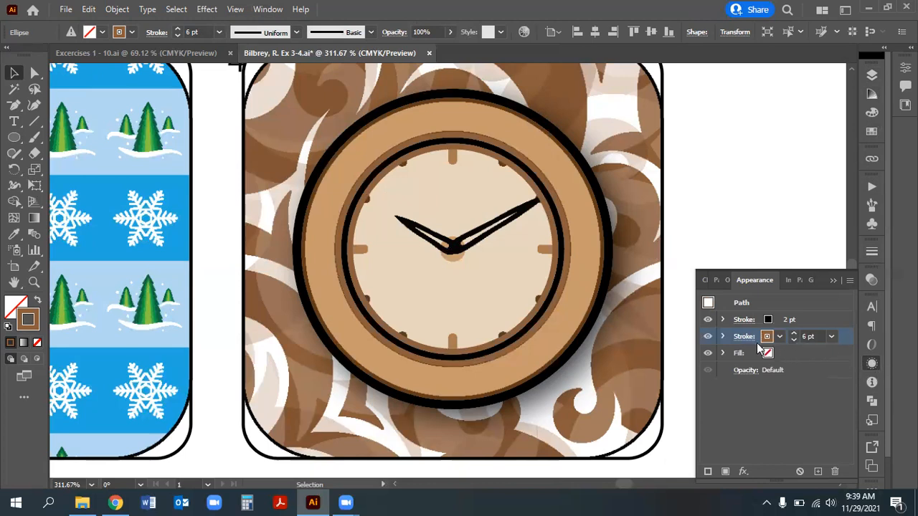
left_click(743, 337)
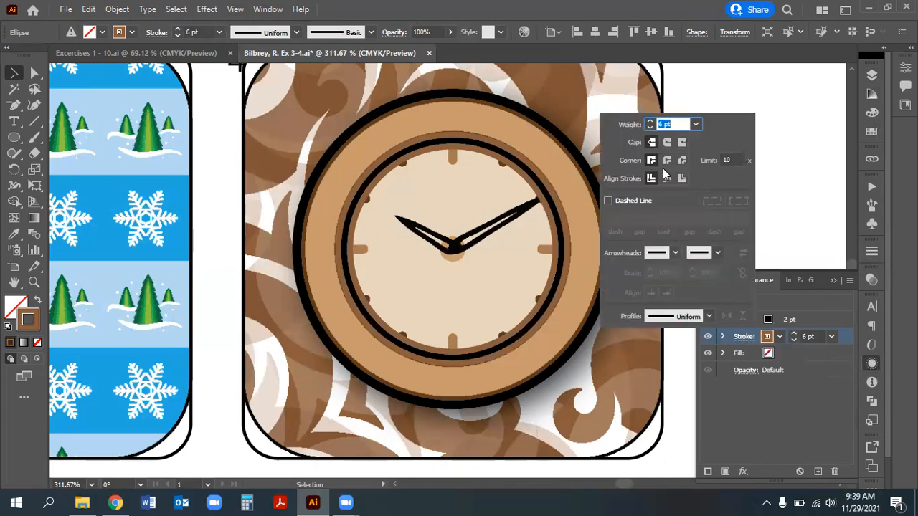
left_click(683, 179)
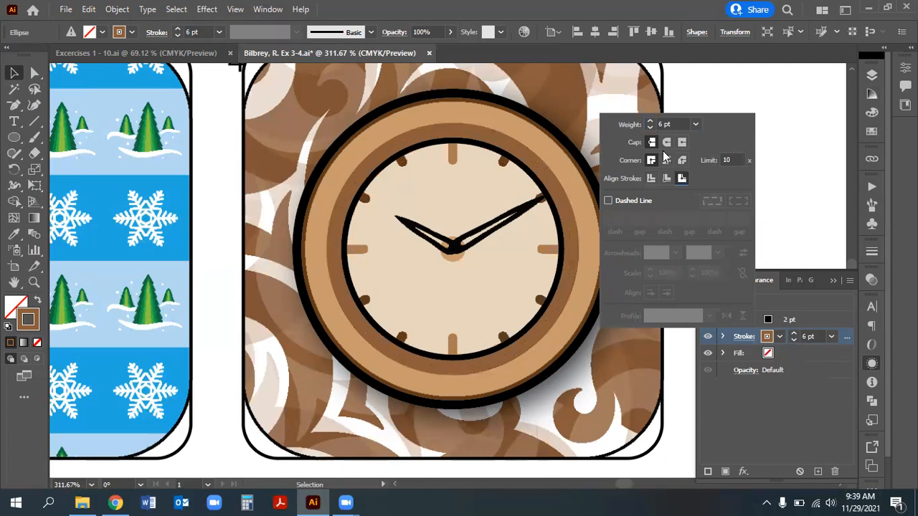
left_click(650, 127)
left_click(649, 127)
left_click(649, 128)
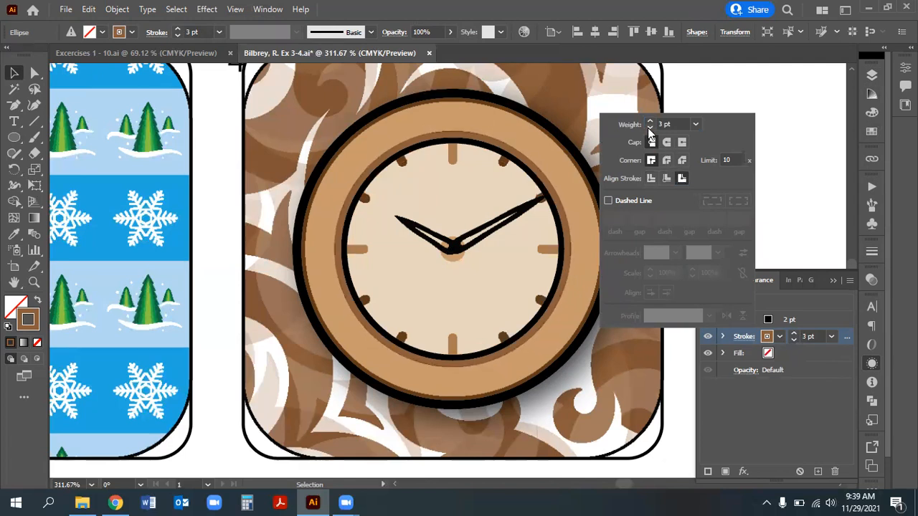
left_click(649, 128)
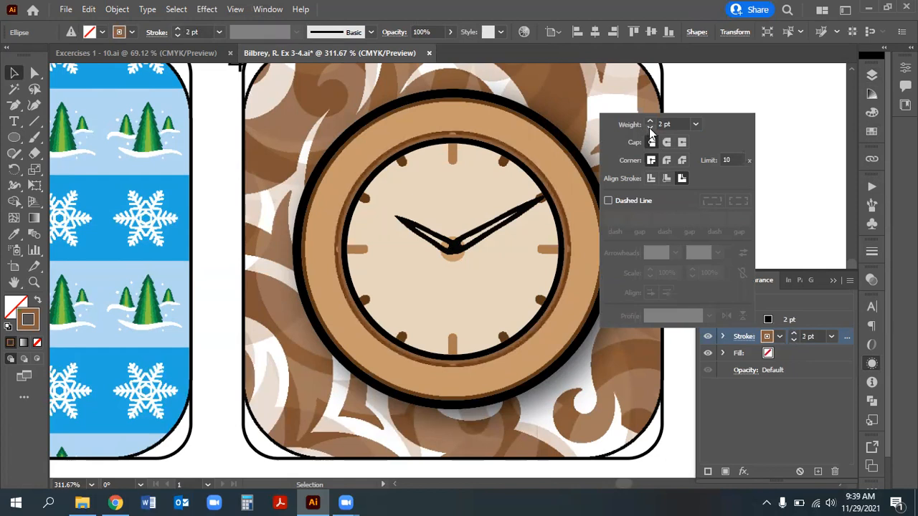
left_click(649, 122)
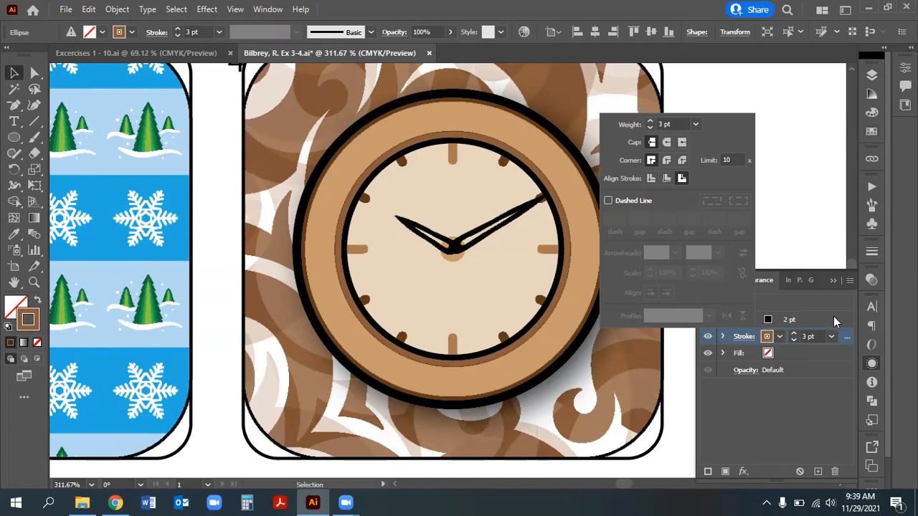
Recolour the inner circle's 3 pt outside stroke with a darker brown swatch
left_click(767, 337)
left_click(773, 337)
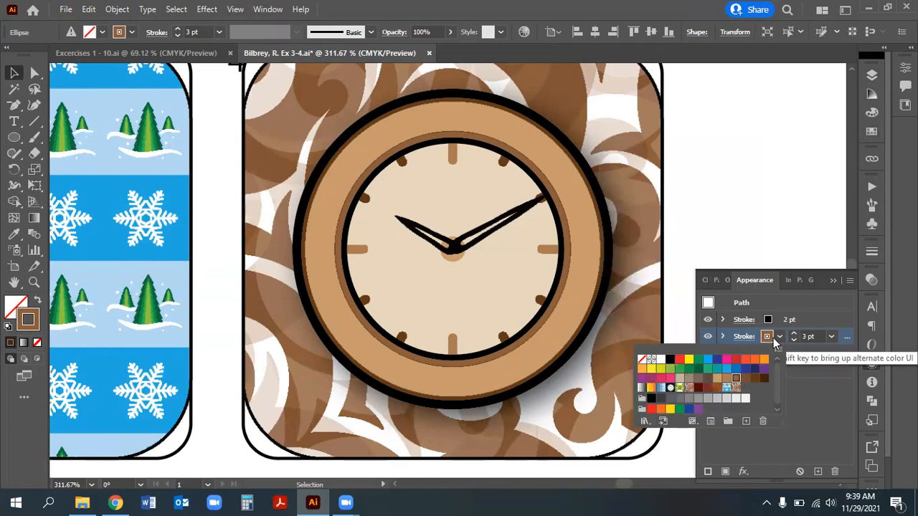
left_click(754, 379)
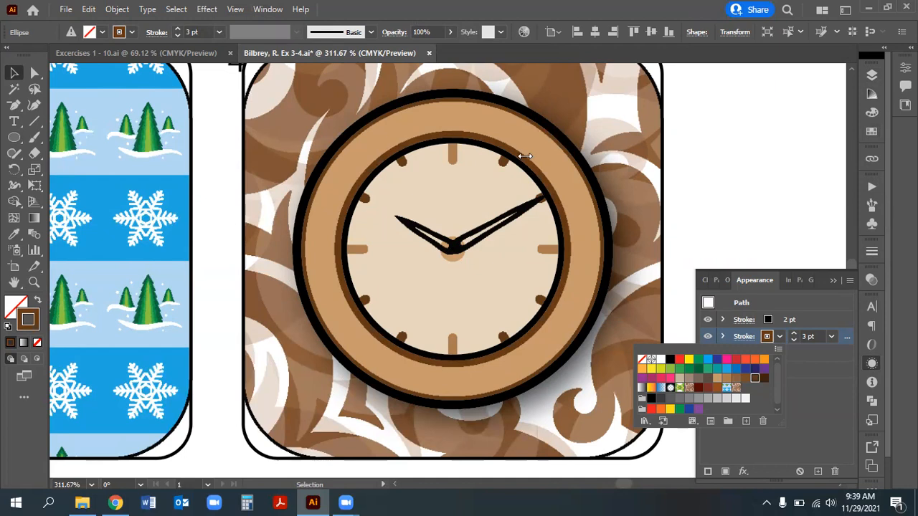
left_click(822, 380)
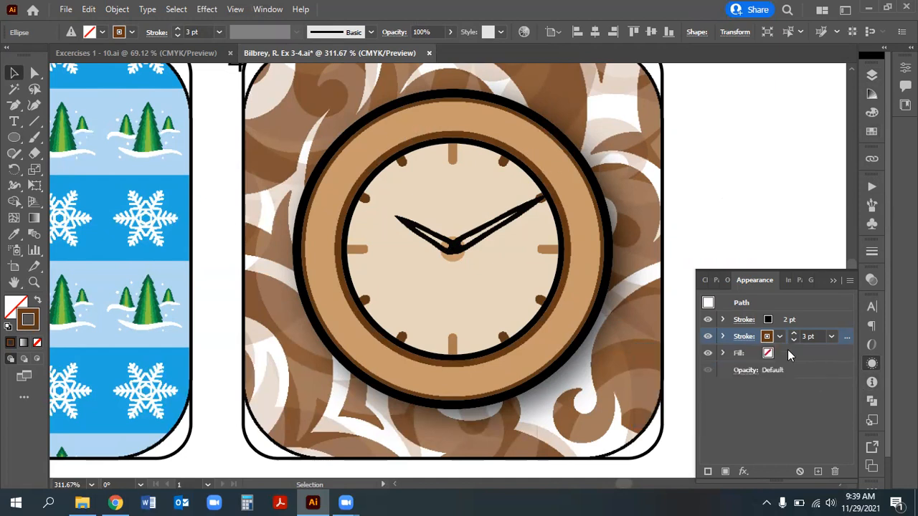
left_click(797, 380)
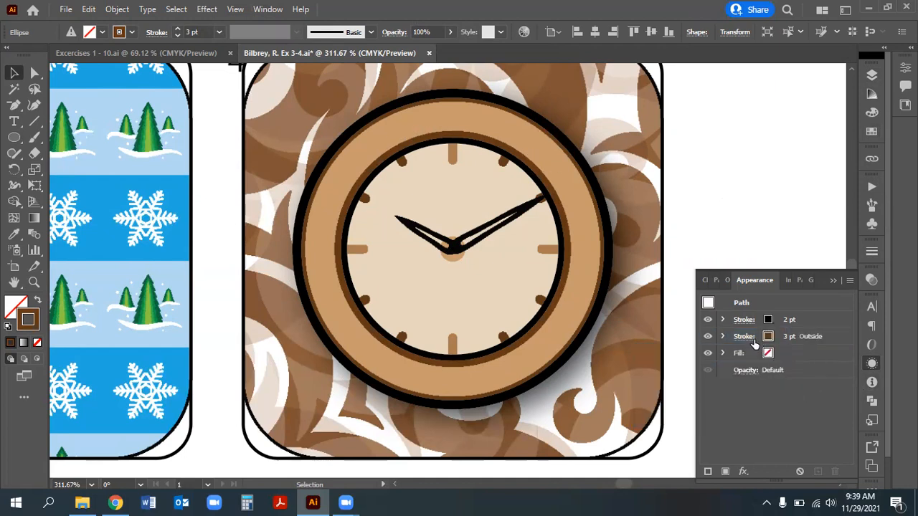
Duplicate the 3 pt dark brown stroke in the appearance attributes and colour the lower copy light tan
mouse_move(783, 336)
left_mouse_down()
mouse_move(811, 367)
mouse_move(818, 472)
left_mouse_up()
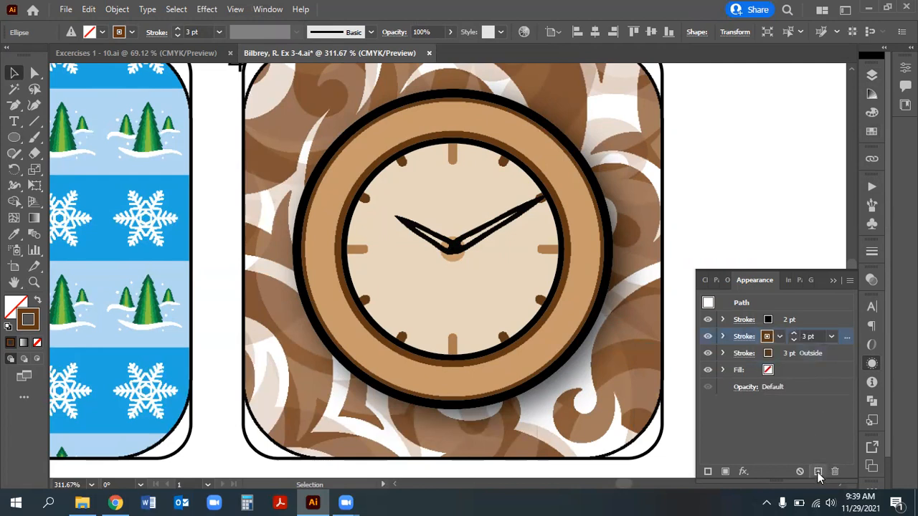
left_click(799, 353)
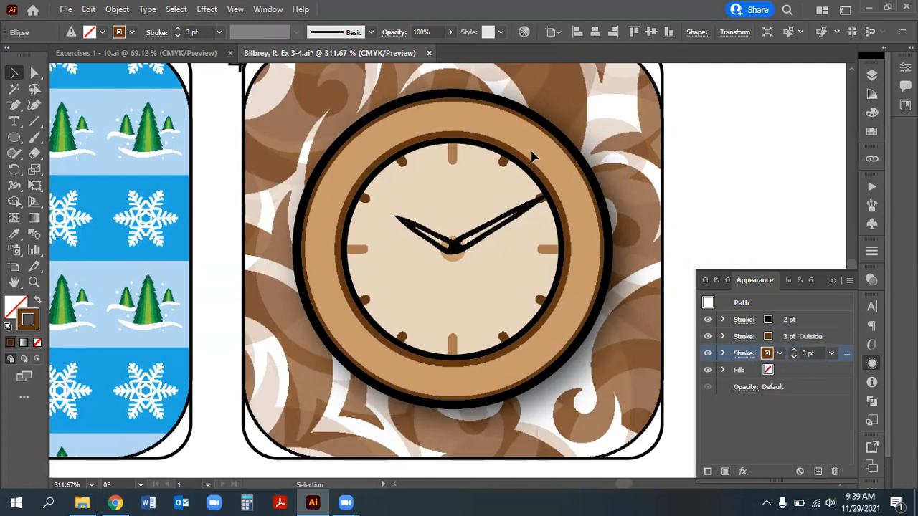
left_click(766, 353)
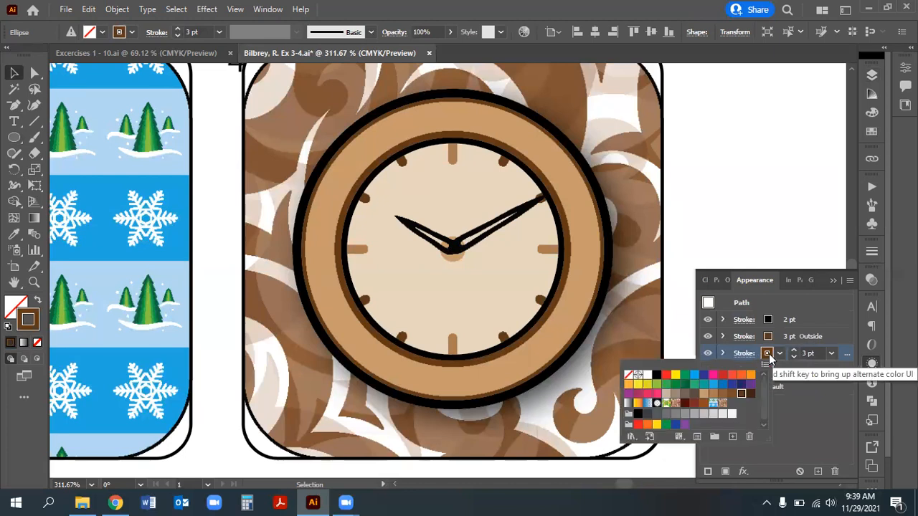
left_click(704, 394)
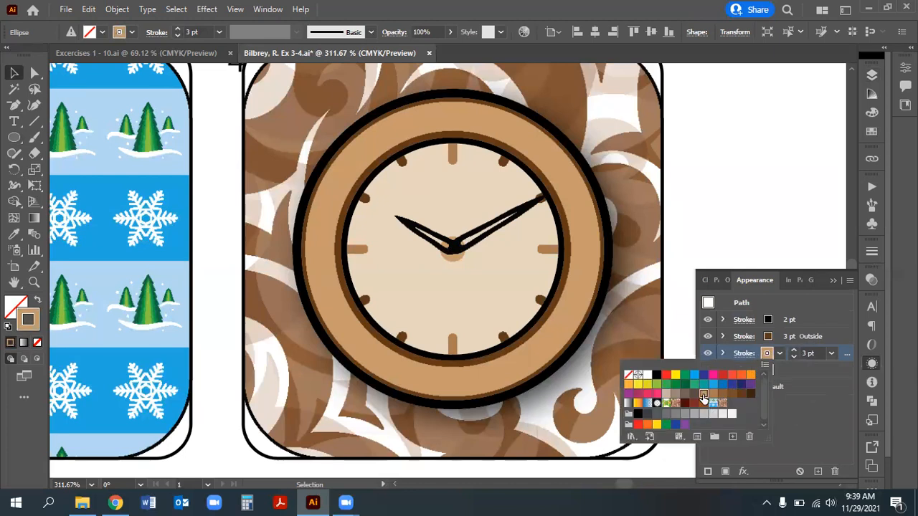
Widen the lowest stroke to 16 pt and recolour it with the C=30 M=50 Y=75 K=10 brown swatch
left_click(793, 350)
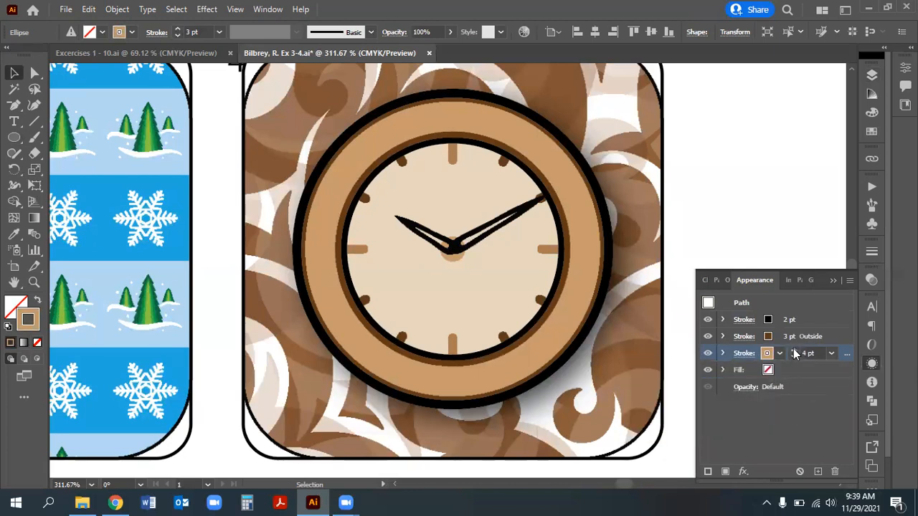
left_click(793, 350)
left_click(792, 350)
left_click(793, 349)
left_click(793, 350)
left_click(793, 350)
left_click(793, 350)
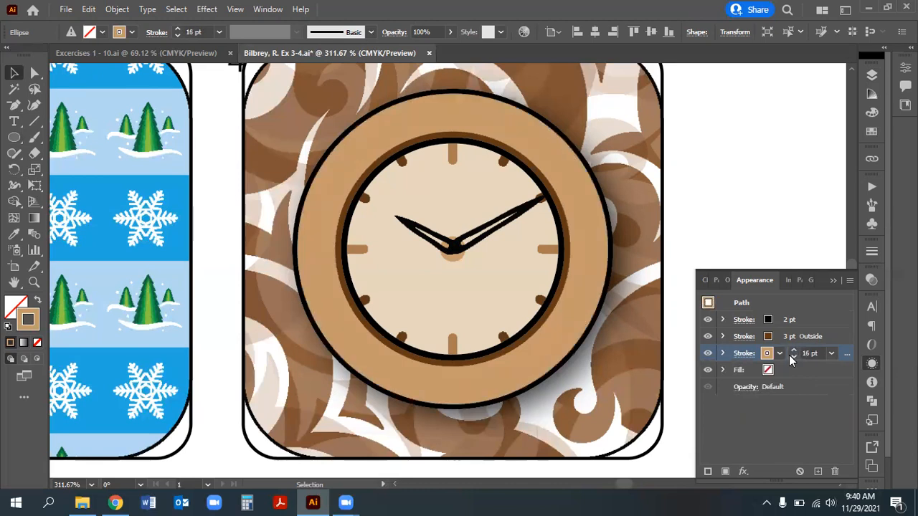
left_click(768, 354)
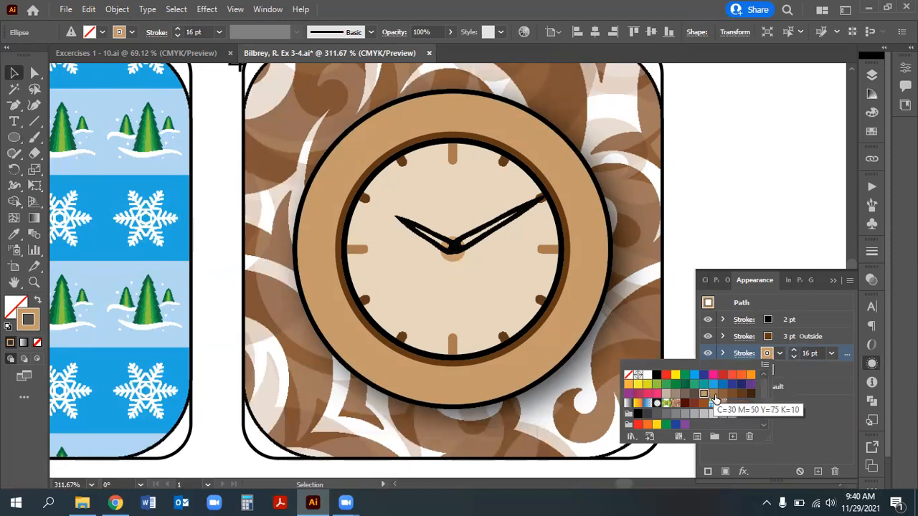
left_click(713, 393)
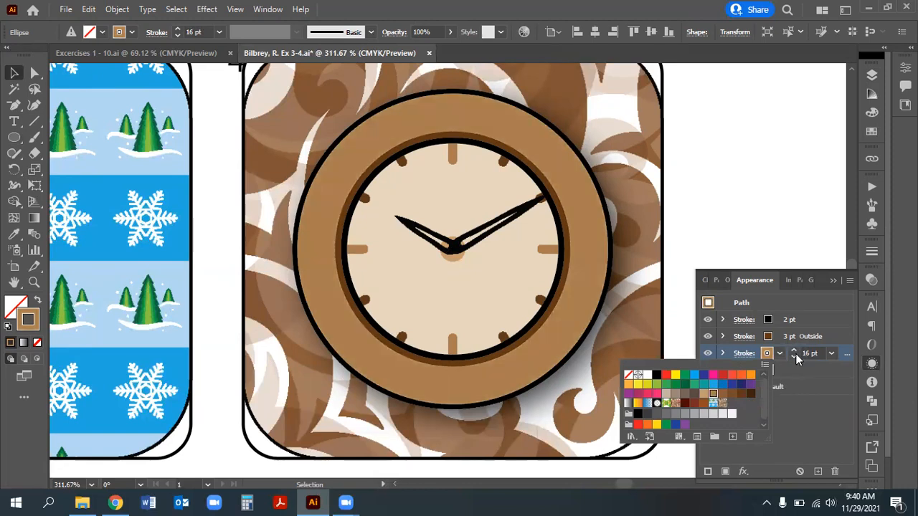
Set the lowest stroke's weight to 14 pt and colour it with the light tan swatch
left_click(795, 355)
left_click(793, 357)
left_click(793, 356)
left_click(795, 356)
left_click(794, 356)
left_click(795, 355)
left_click(794, 350)
left_click(794, 350)
left_click(794, 350)
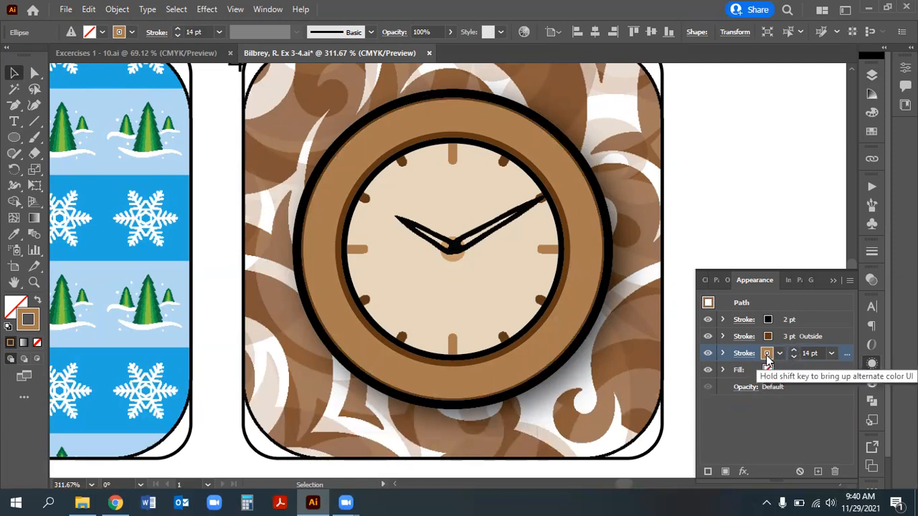
left_click(767, 353)
left_click(703, 393)
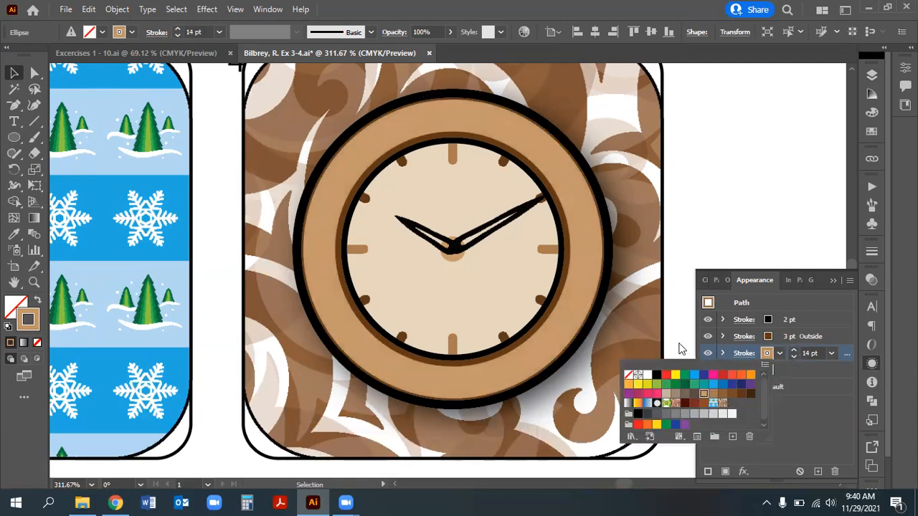
left_click(817, 370)
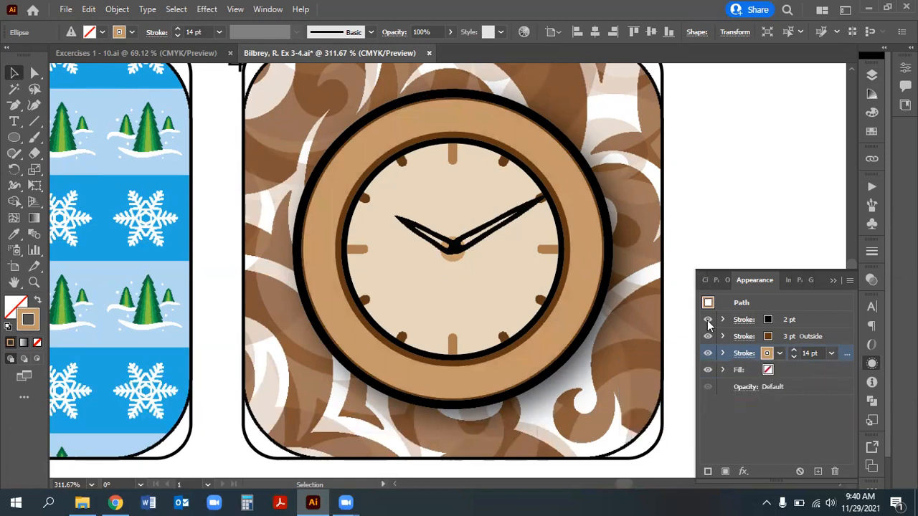
left_click(814, 387)
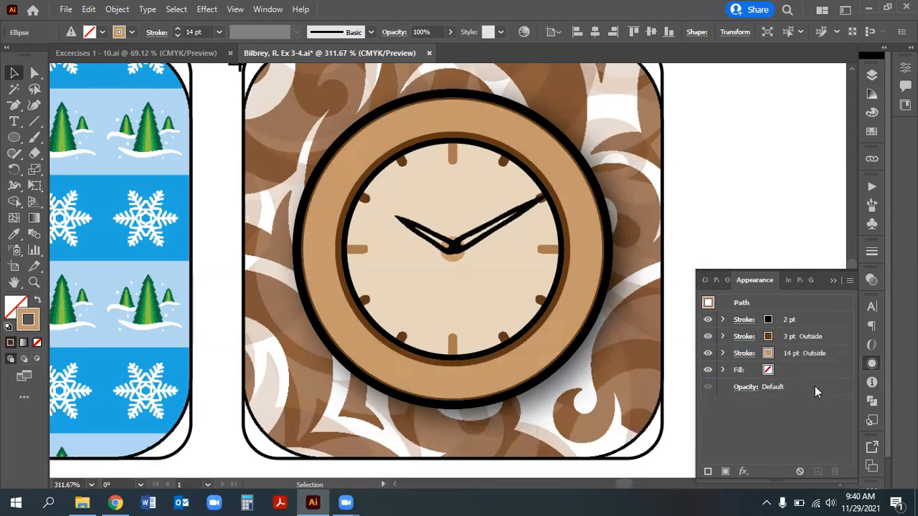
Duplicate the 14 pt tan stroke and colour the lower copy with the dark brown swatch
left_click(798, 354)
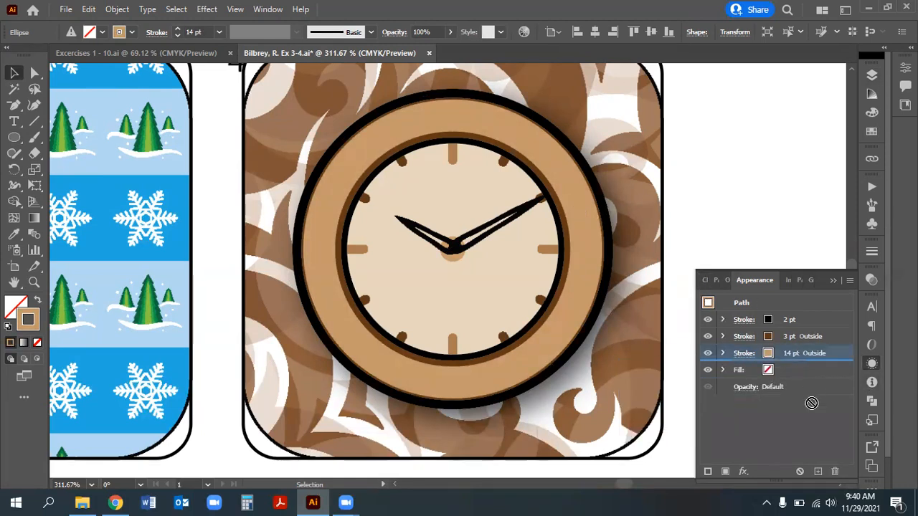
left_click(818, 472)
left_click(798, 370)
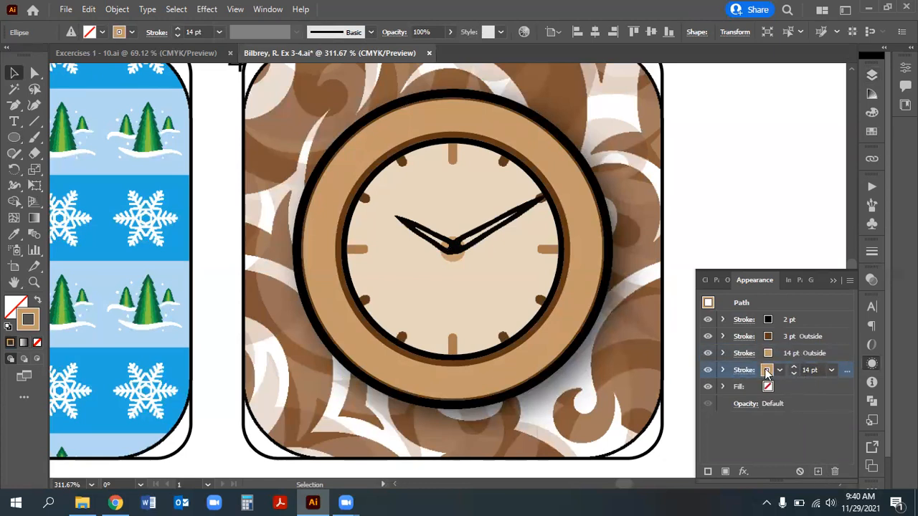
left_click(768, 370)
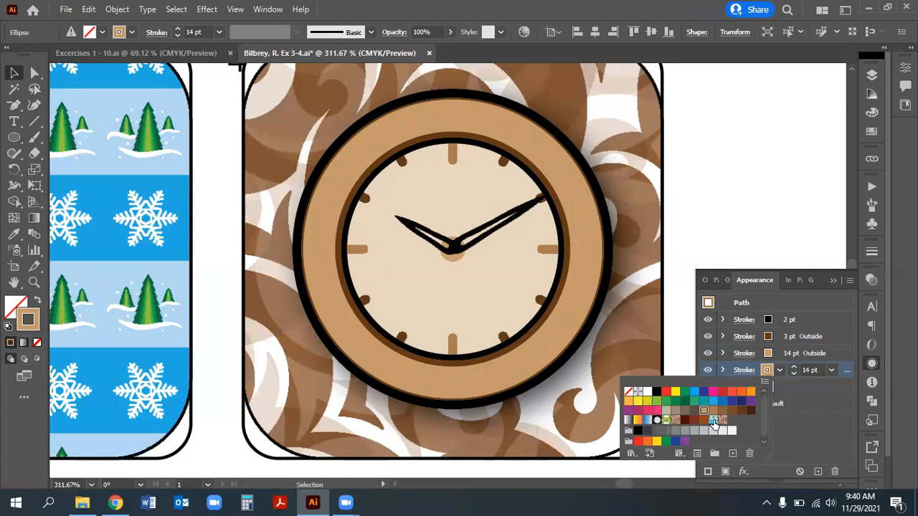
left_click(742, 410)
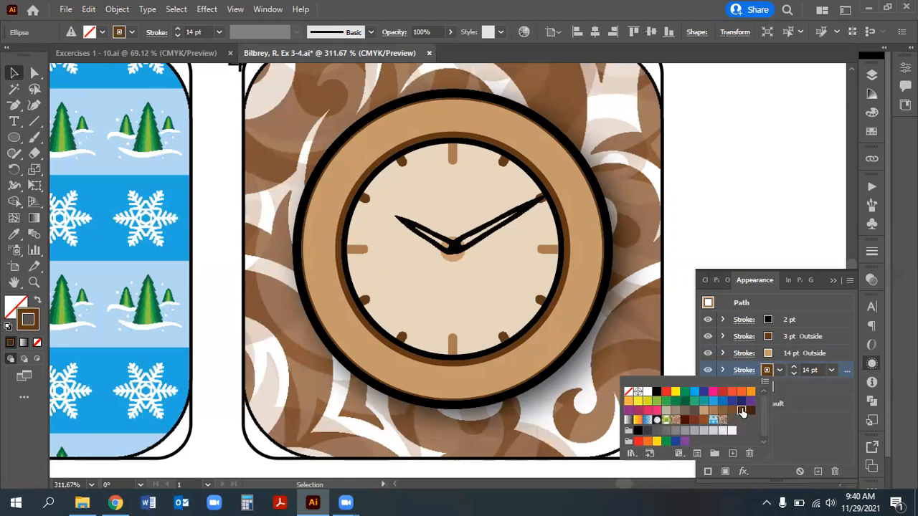
Set the lowest dark brown stroke's weight to 16 pt to form the rim's outer edge
left_click(793, 366)
left_click(793, 366)
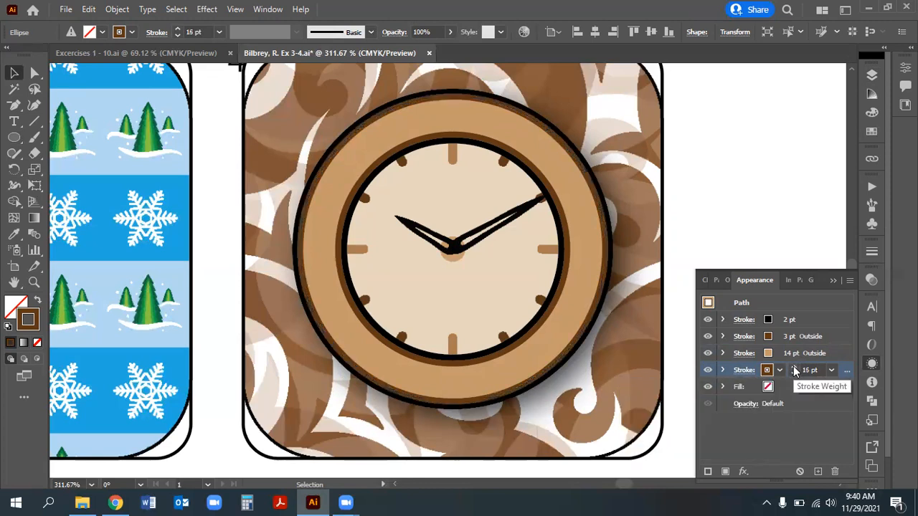
left_click(791, 371)
left_click(793, 366)
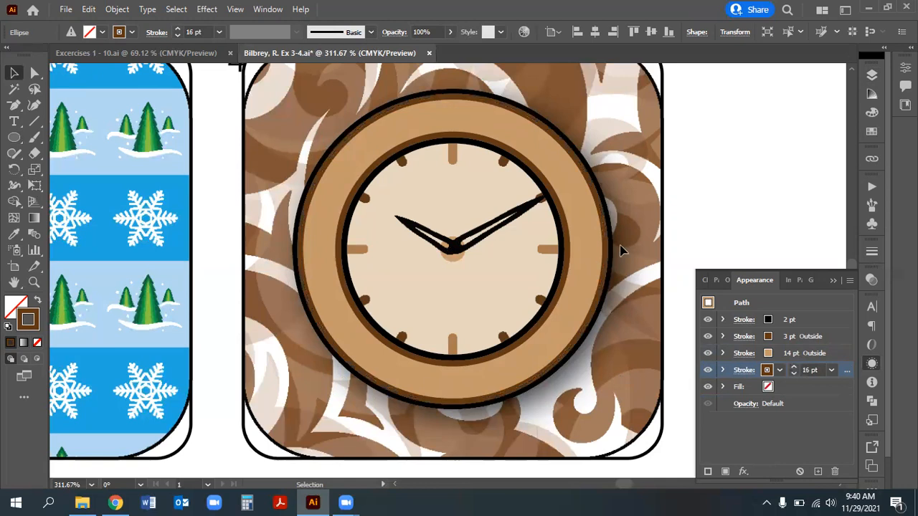
left_click(805, 436)
Duplicate the 16 pt dark brown stroke and make the lower copy black with an 18 pt weight
left_click(805, 370)
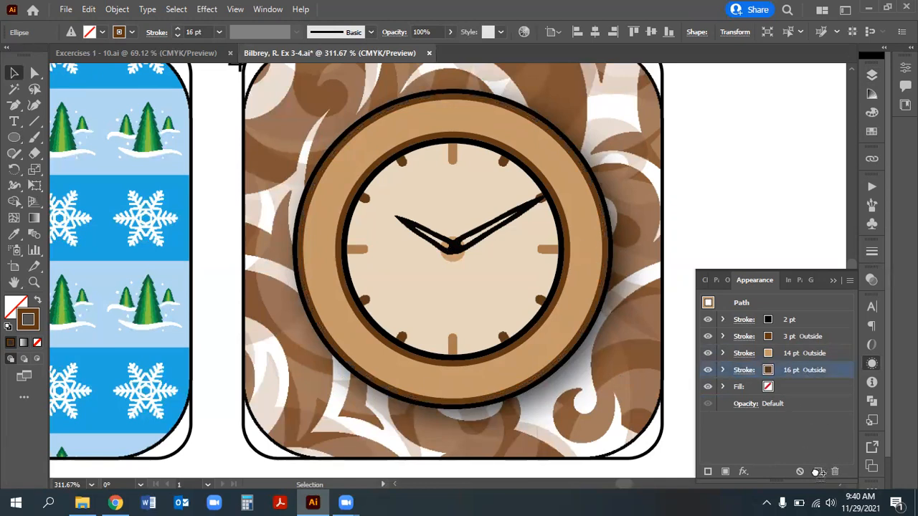
left_click(817, 471)
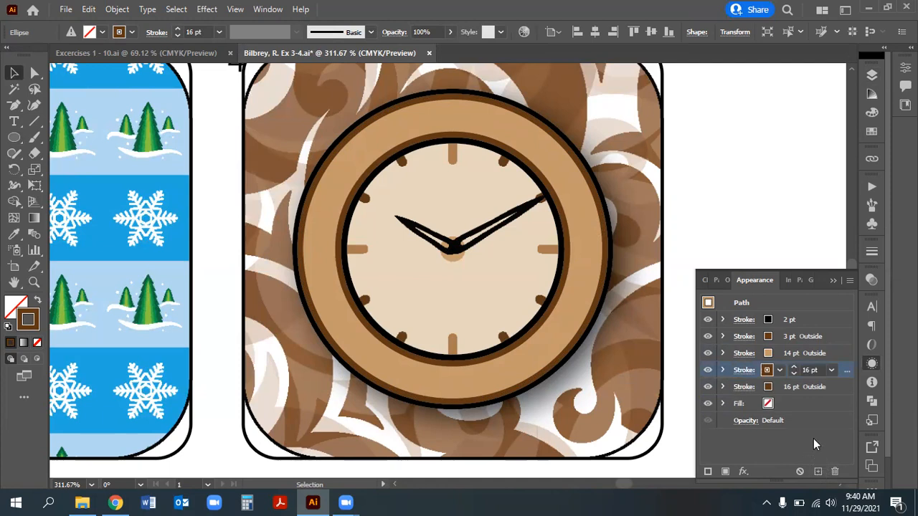
left_click(798, 387)
left_click(767, 387)
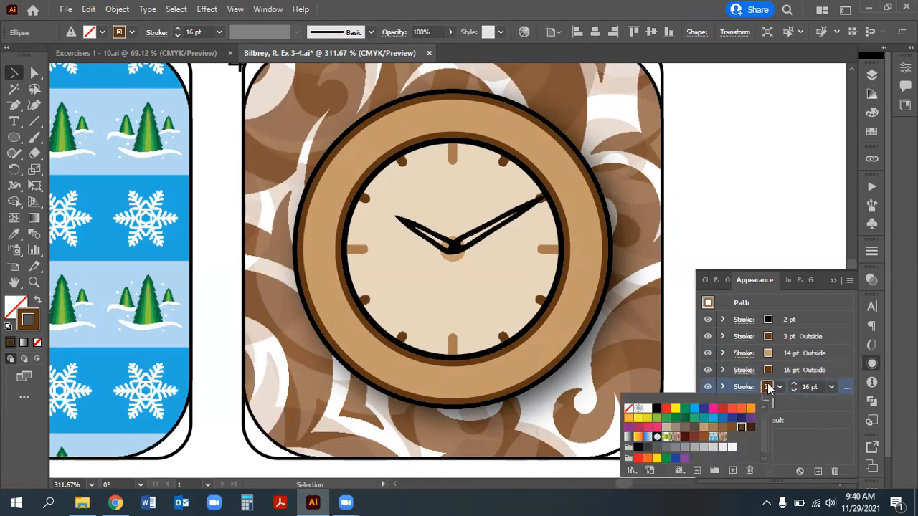
left_click(656, 410)
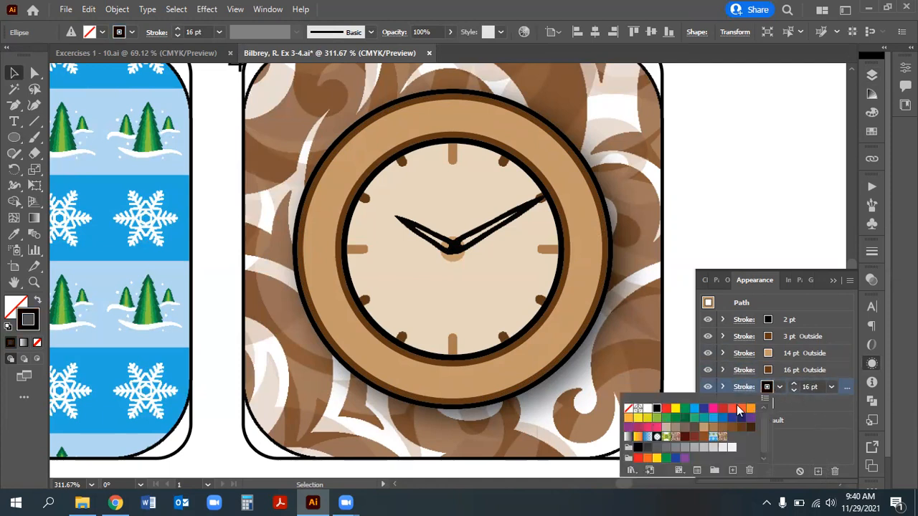
left_click(793, 383)
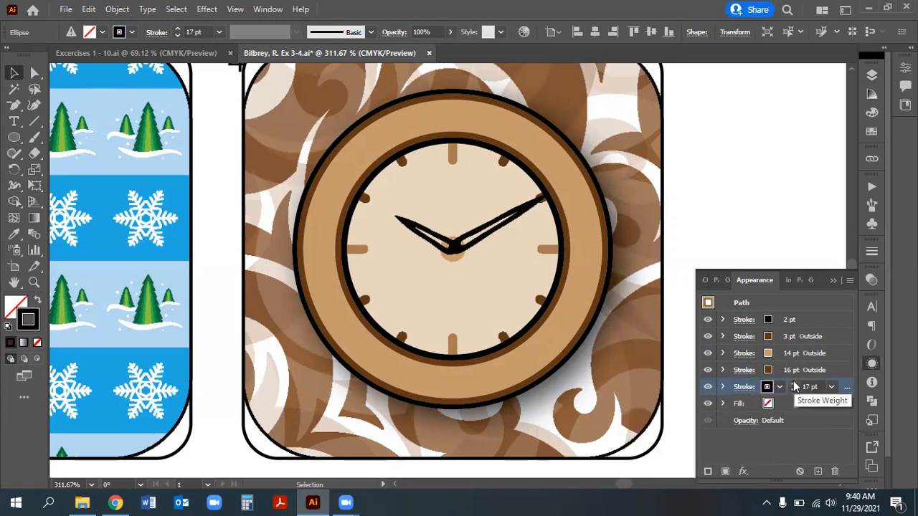
left_click(793, 382)
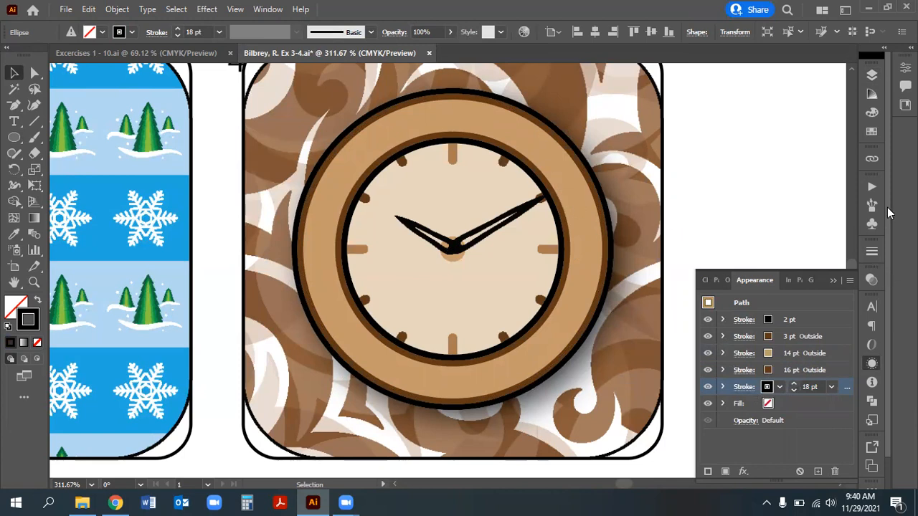
Hide the Template layer and fill the clock face circle with the light beige-grey swatch
left_click(872, 93)
left_click(872, 74)
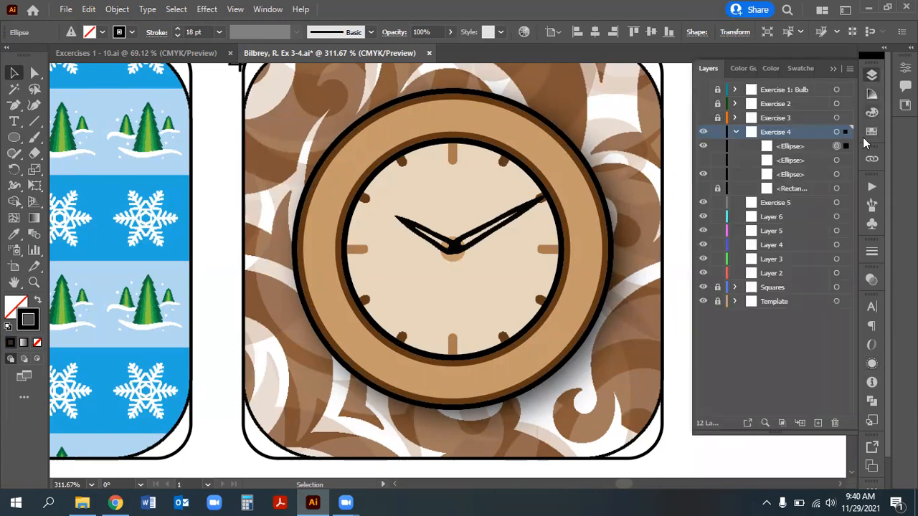
left_click(702, 301)
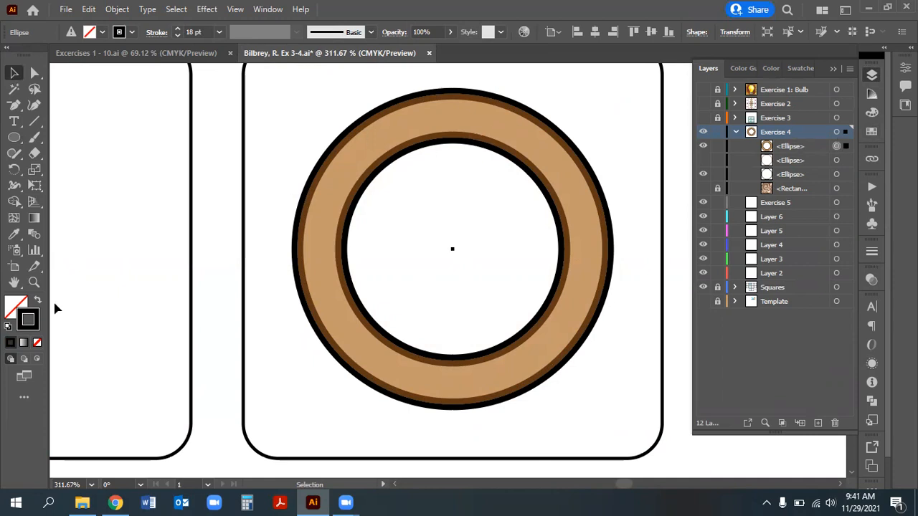
left_click(13, 303)
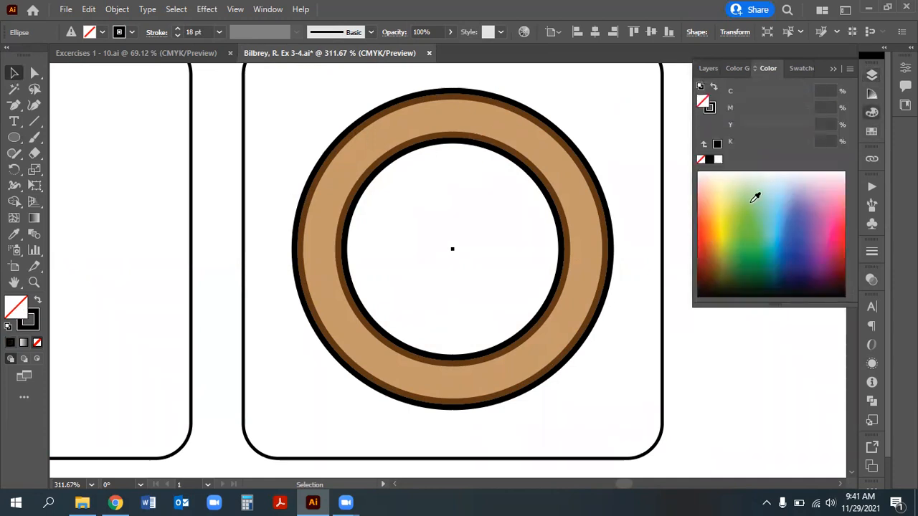
left_click(871, 133)
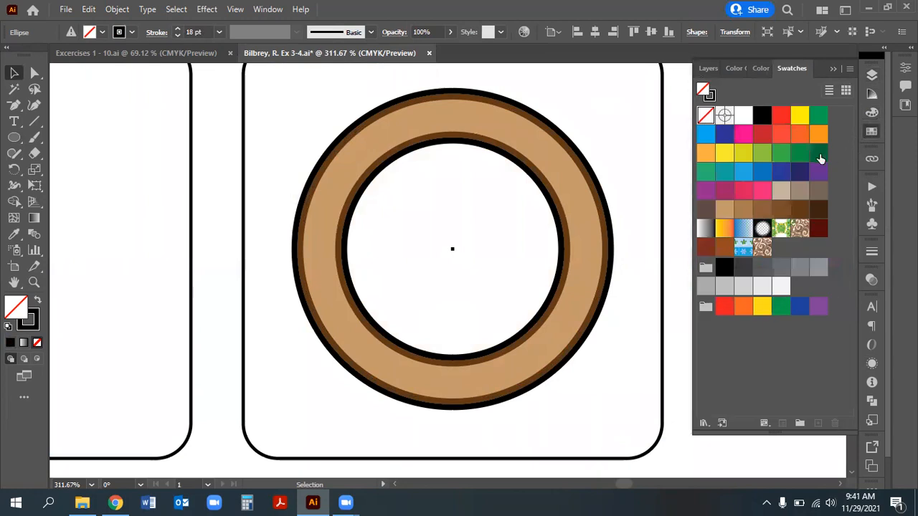
left_click(778, 192)
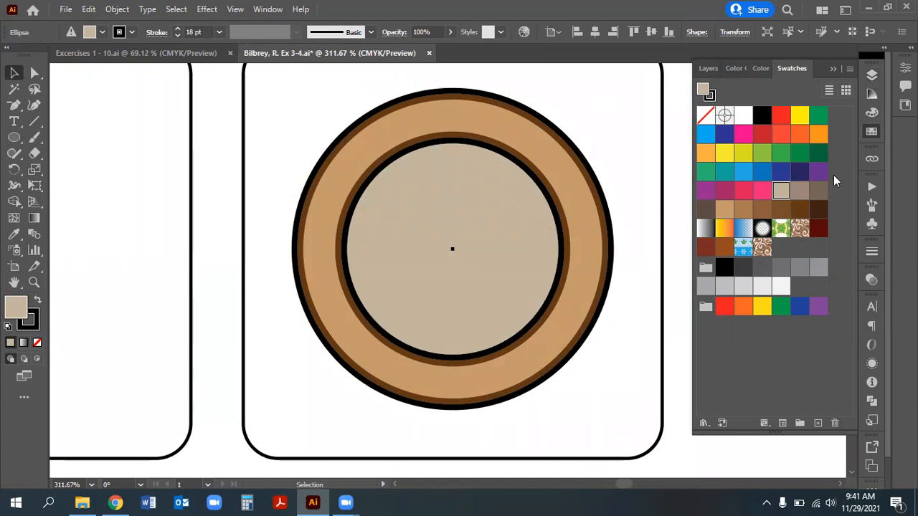
Show the Template layer again behind the clock artwork
left_click(871, 134)
left_click(872, 74)
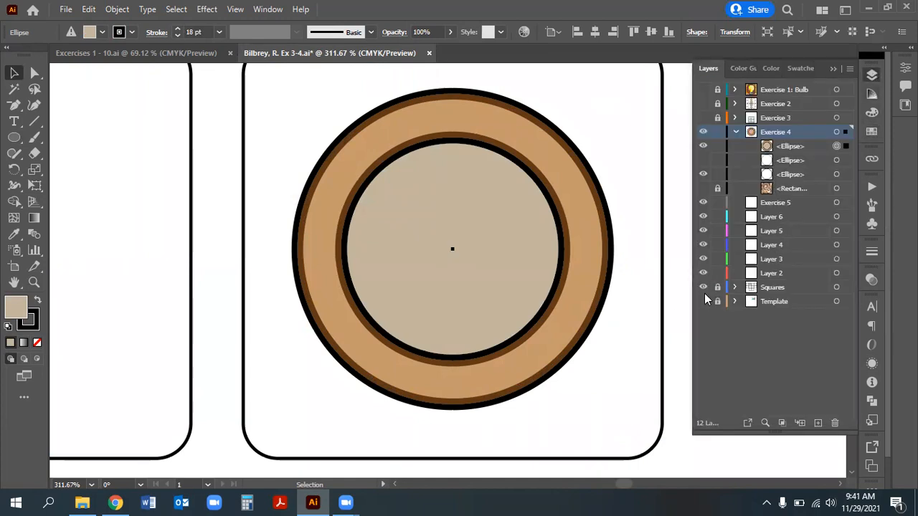
left_click(702, 302)
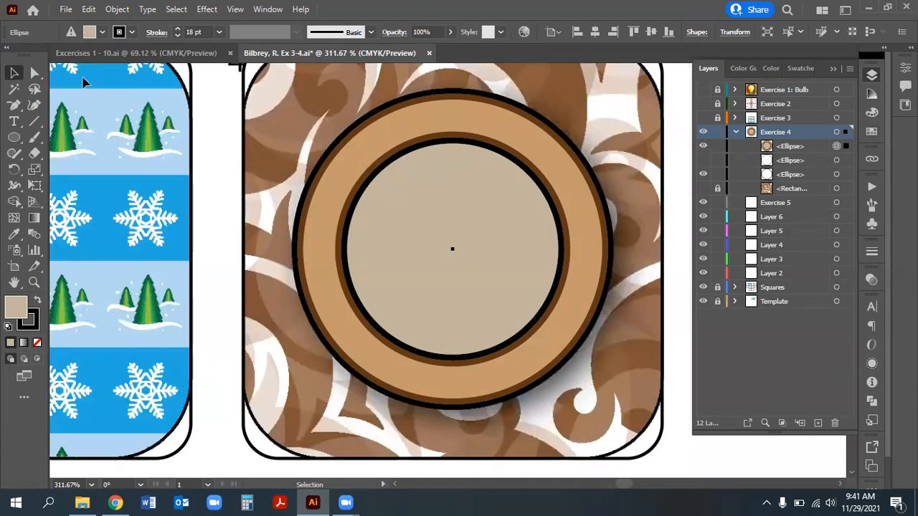
Hide the layered clock circle to expose the template's face, and draw a spare ellipse beside the clock
left_click(703, 133)
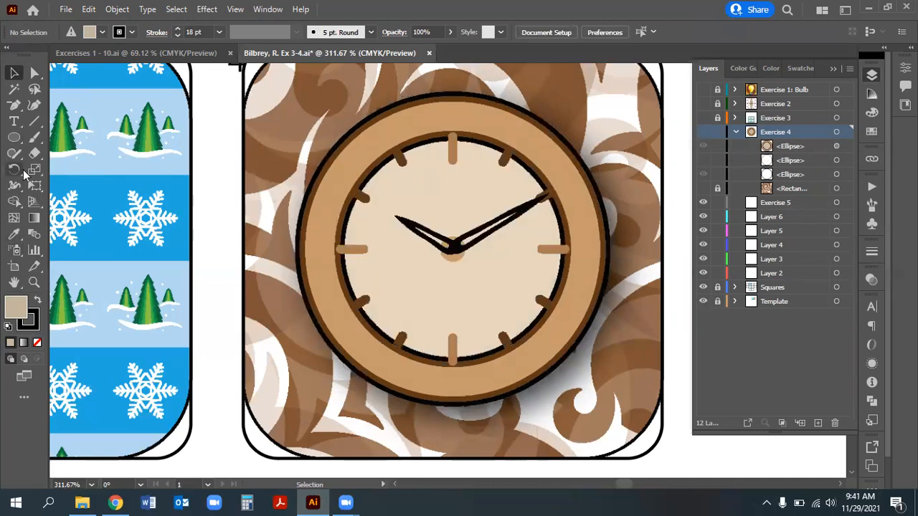
left_click(14, 138)
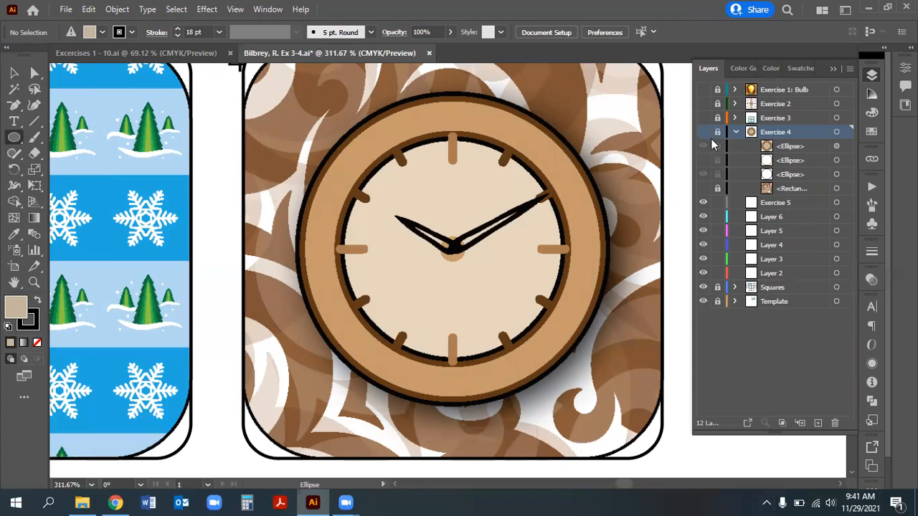
left_click(703, 158)
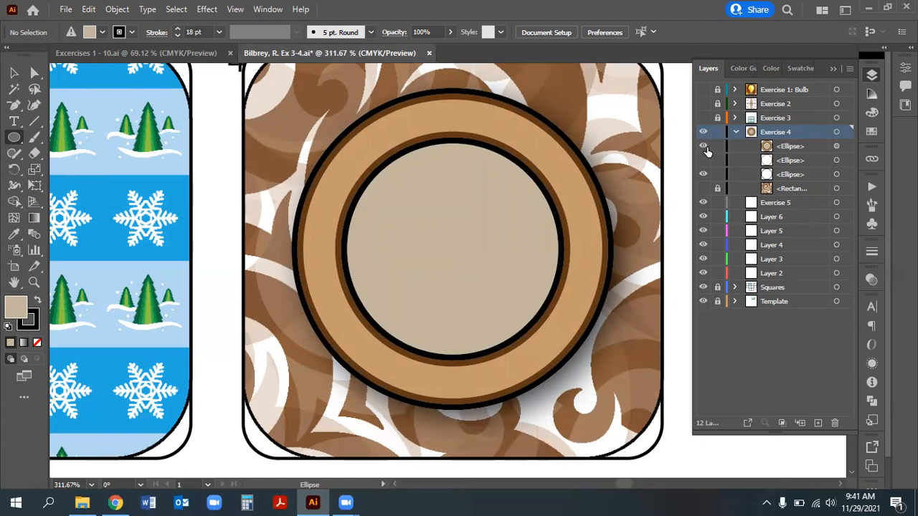
left_click(702, 147)
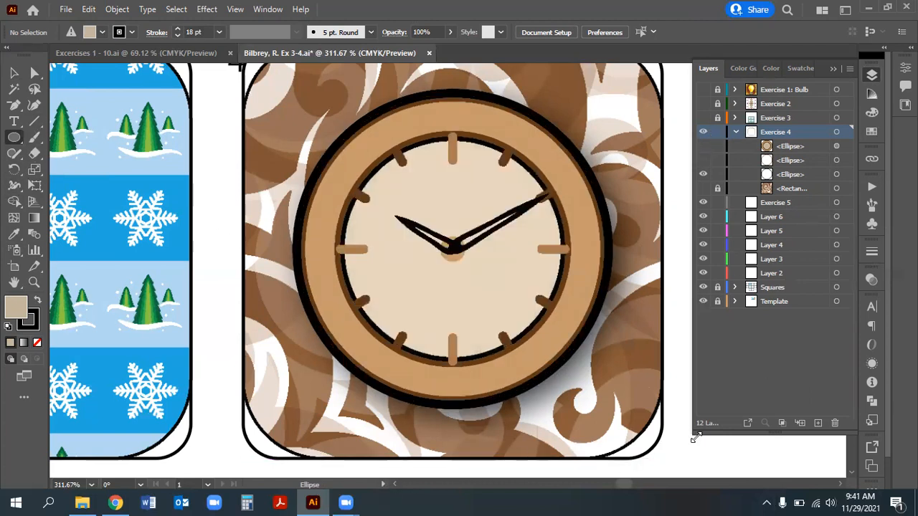
left_click_drag(640, 206, 634, 317)
Sample the template clock face's cream colour onto the spare ellipse with the Eyedropper
left_click(14, 234)
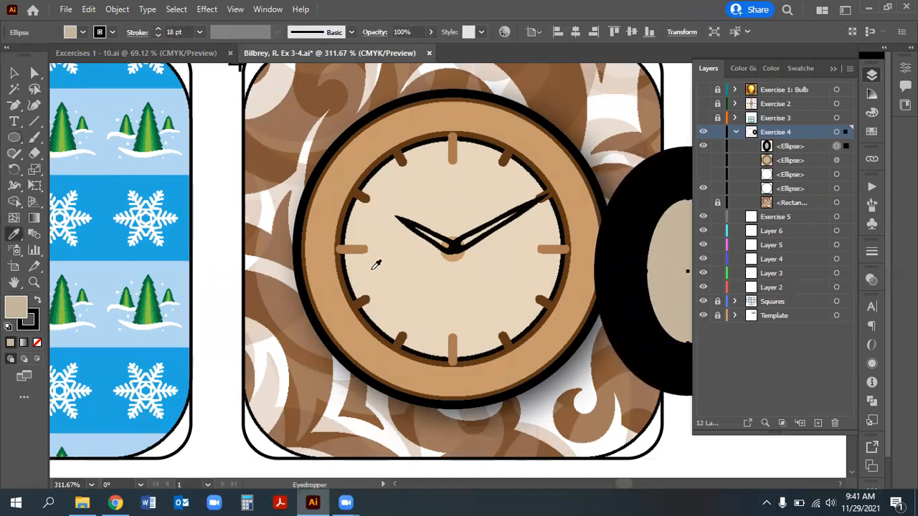
left_click(387, 251)
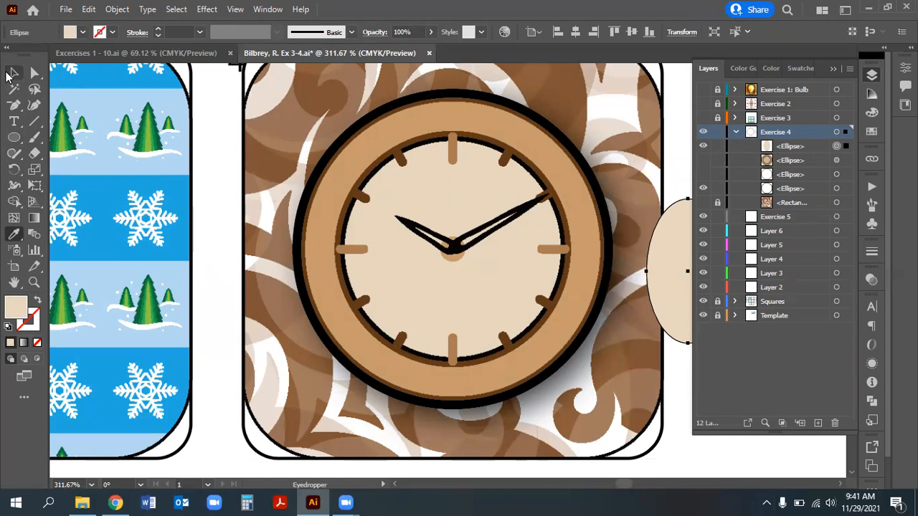
left_click(13, 73)
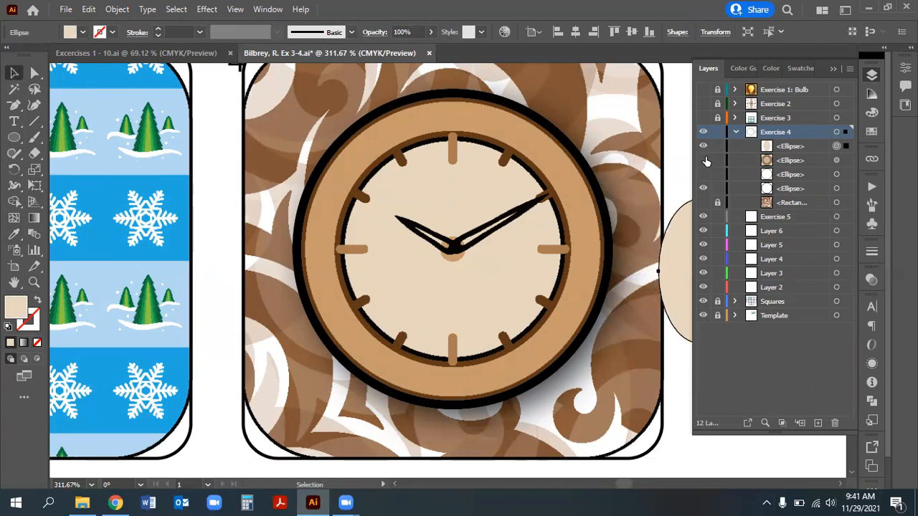
Show the layered clock circle again and apply the spare ellipse's cream fill to its face with the Eyedropper
left_click(703, 161)
left_click(433, 157)
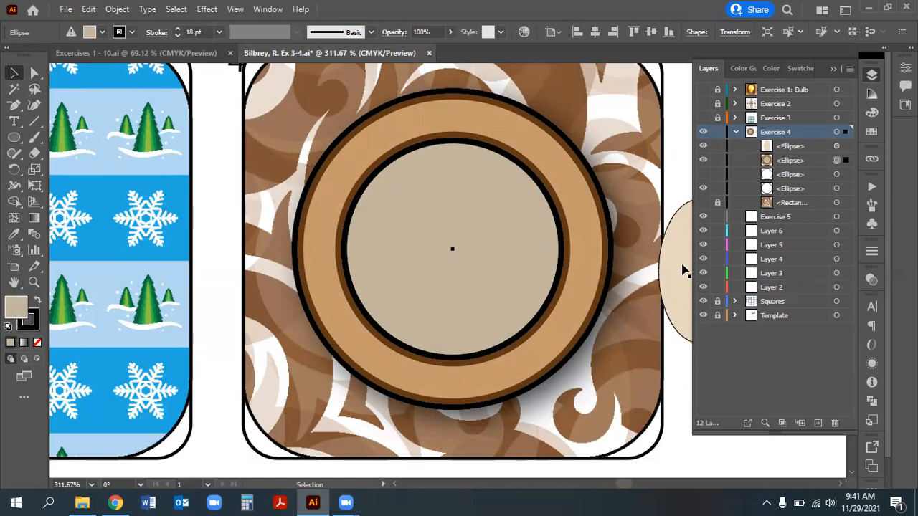
left_click(14, 233)
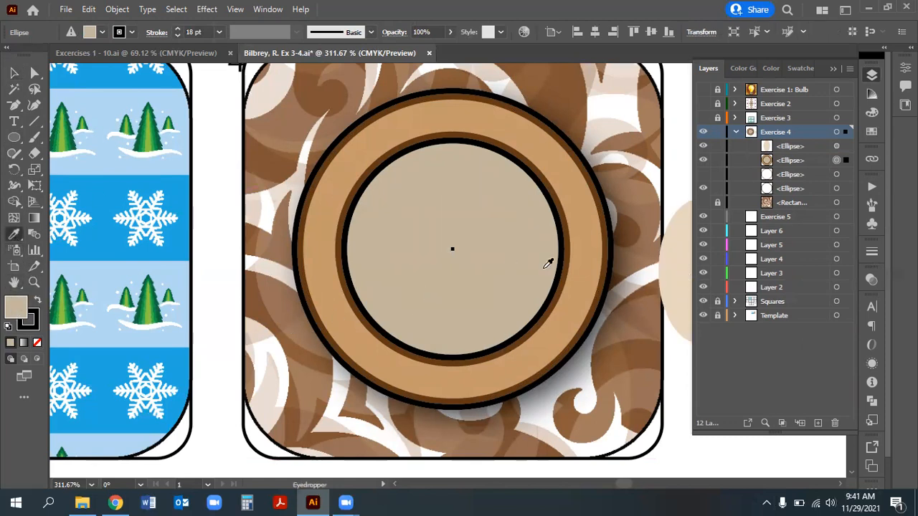
left_click(673, 249)
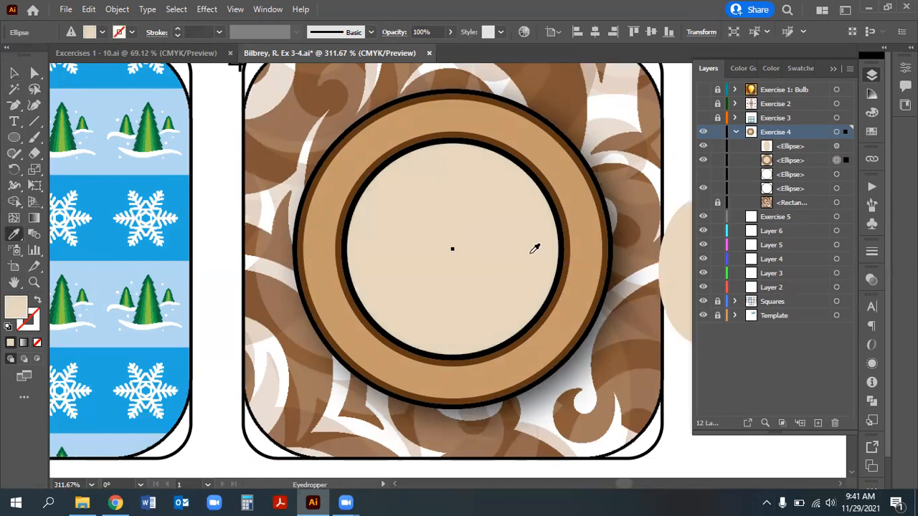
Hide the Template layer and examine the clock circle's stacked strokes and fill in its appearance attributes
left_click(702, 315)
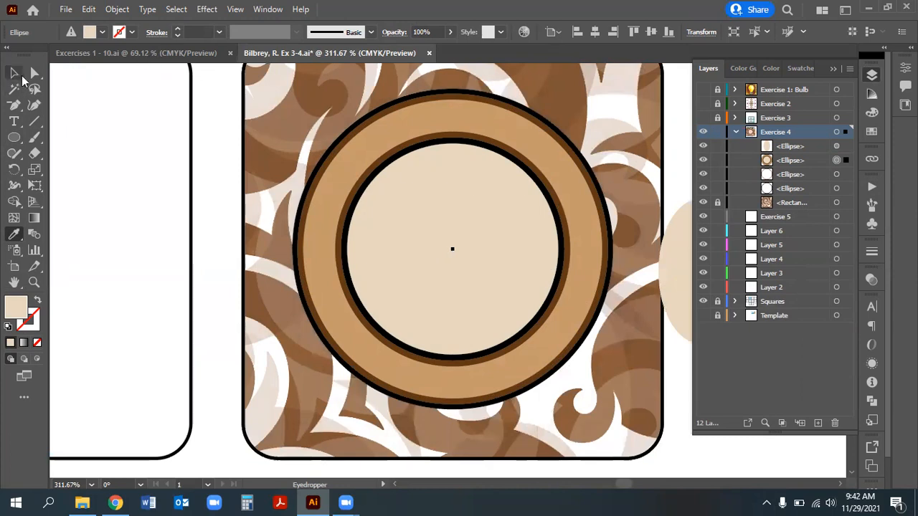
left_click(19, 75)
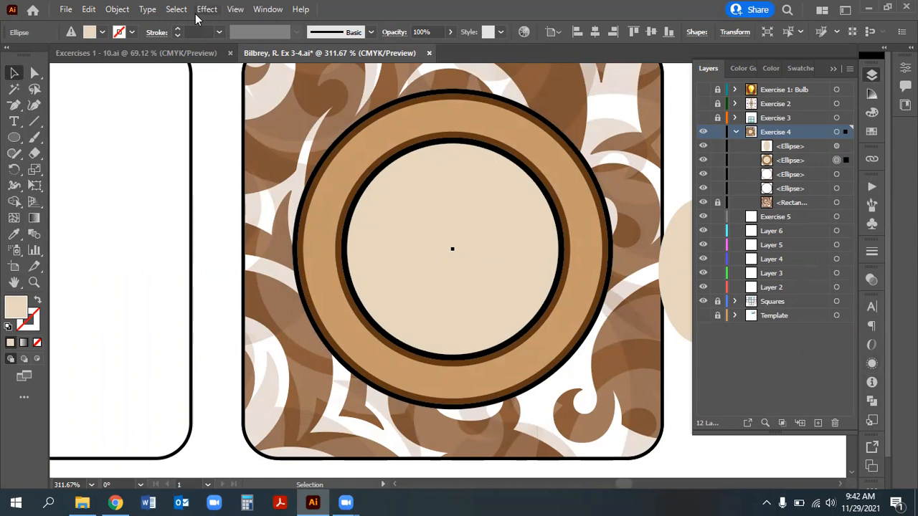
left_click(267, 8)
left_click(326, 187)
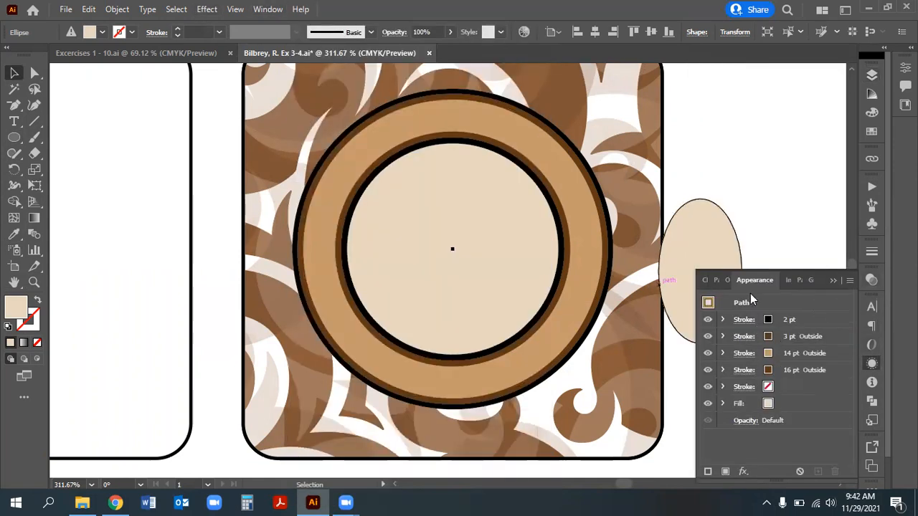
left_click(836, 273)
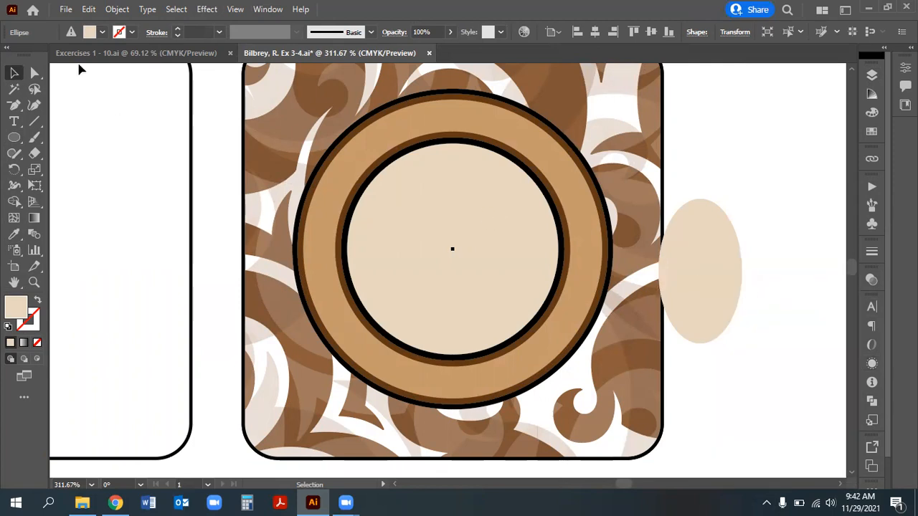
Delete the spare cream ellipse beside the clock
left_click(713, 278)
key("Delete")
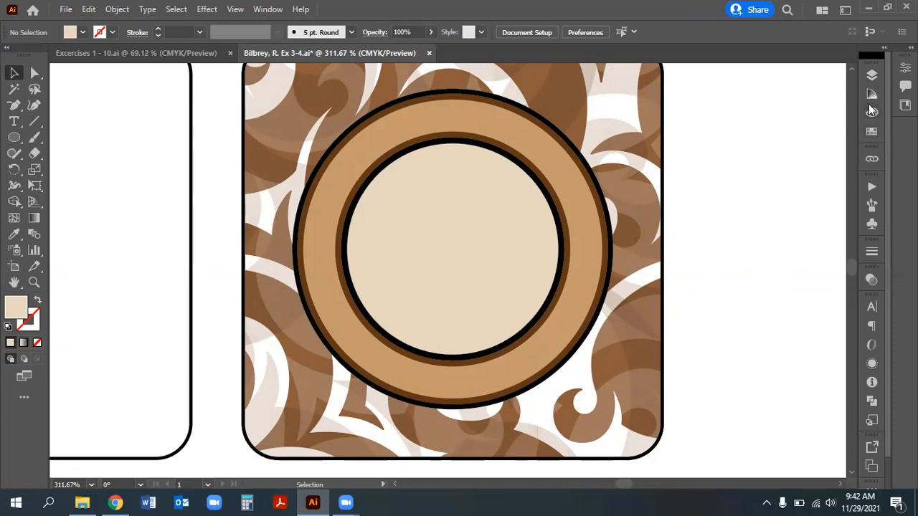
Hide the layered clock circle and the swirl-patterned rectangle in Exercise 4, and show the Template layer
left_click(871, 74)
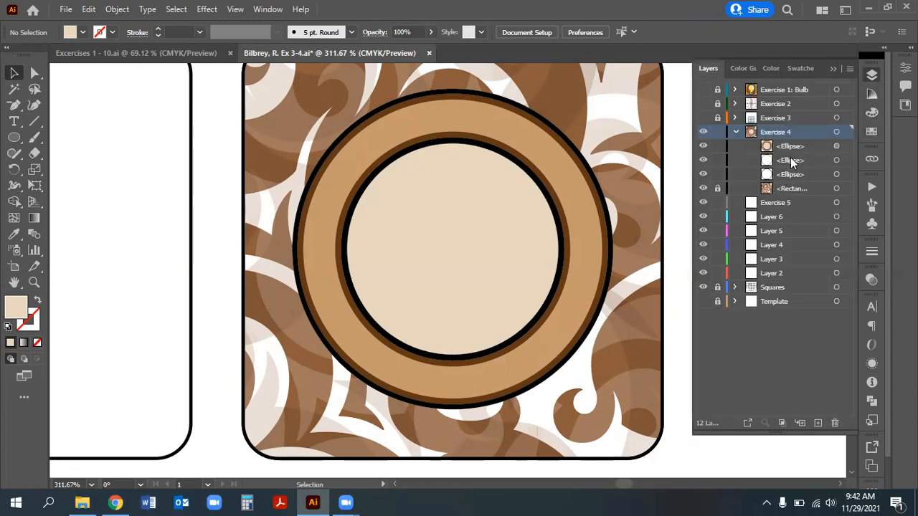
left_click(702, 148)
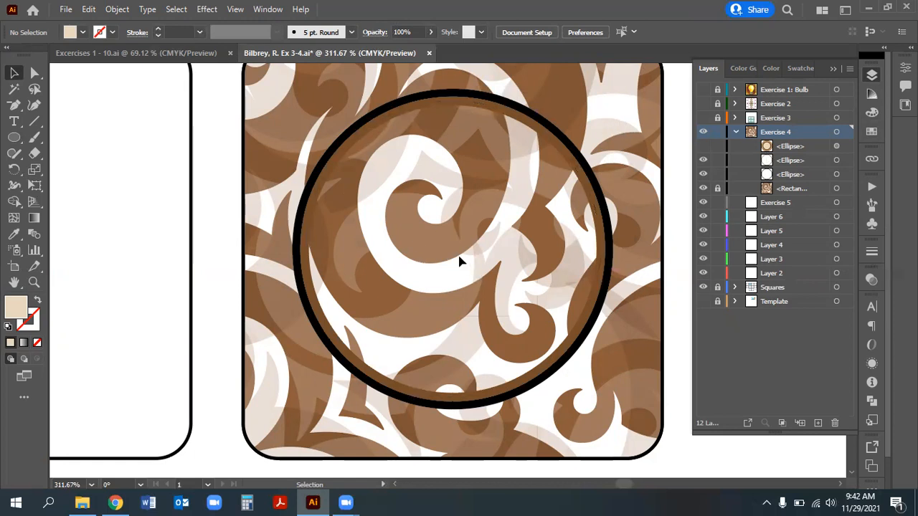
left_click(703, 187)
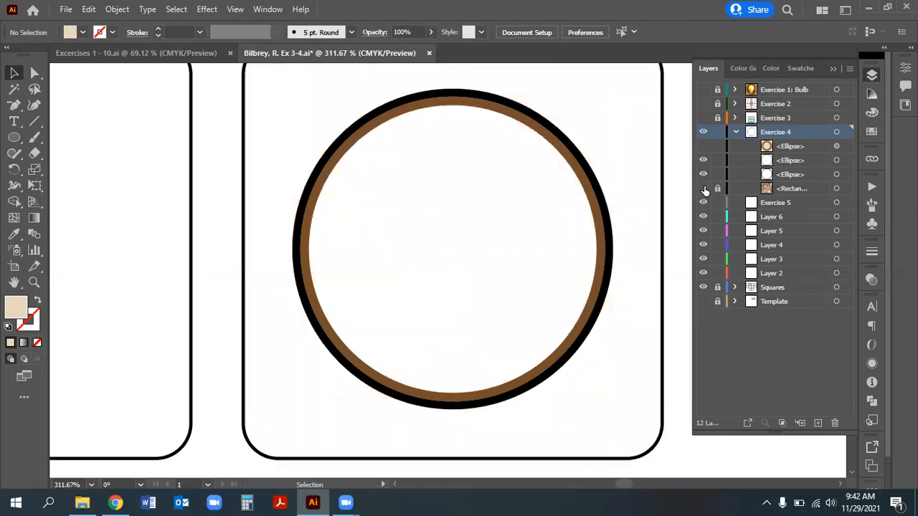
left_click(703, 302)
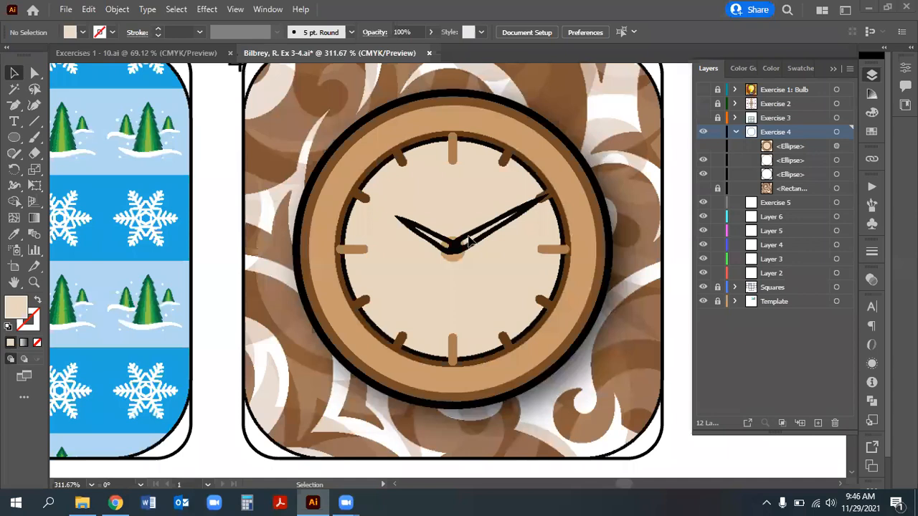
Draw a short vertical line over the template's 12 o'clock mark and give it a medium tan-brown stroke
left_click(14, 137)
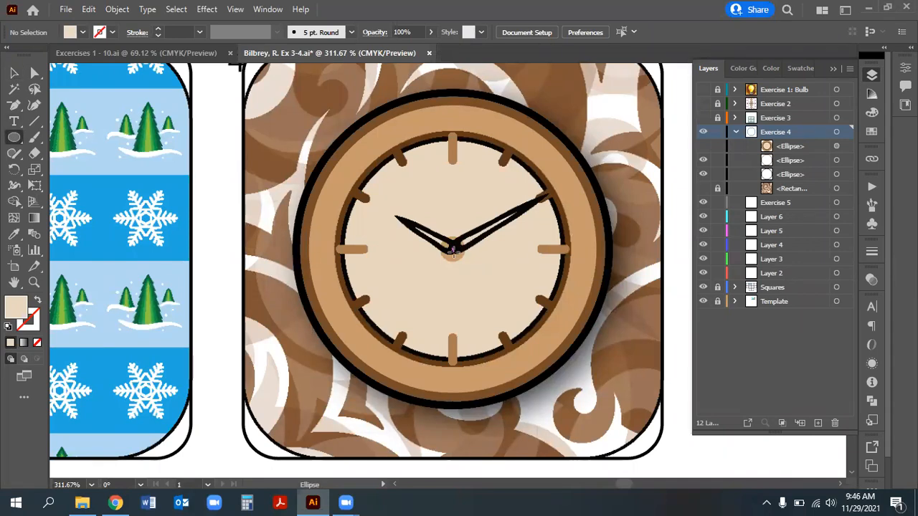
left_click(37, 121)
left_click_drag(453, 248, 452, 160)
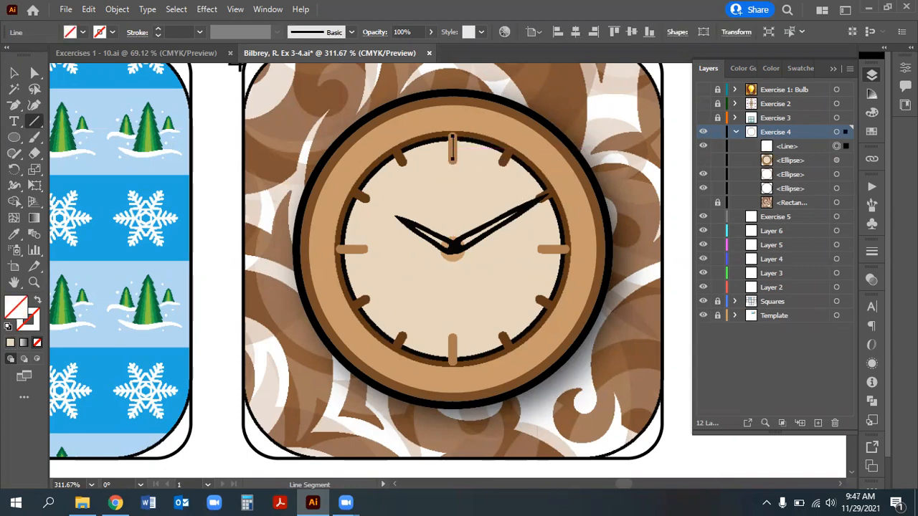
left_click(873, 132)
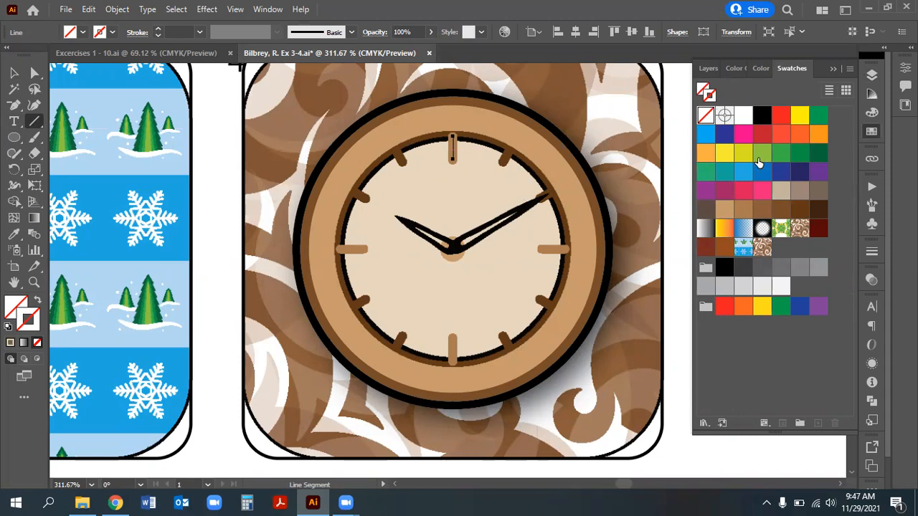
left_click(743, 210)
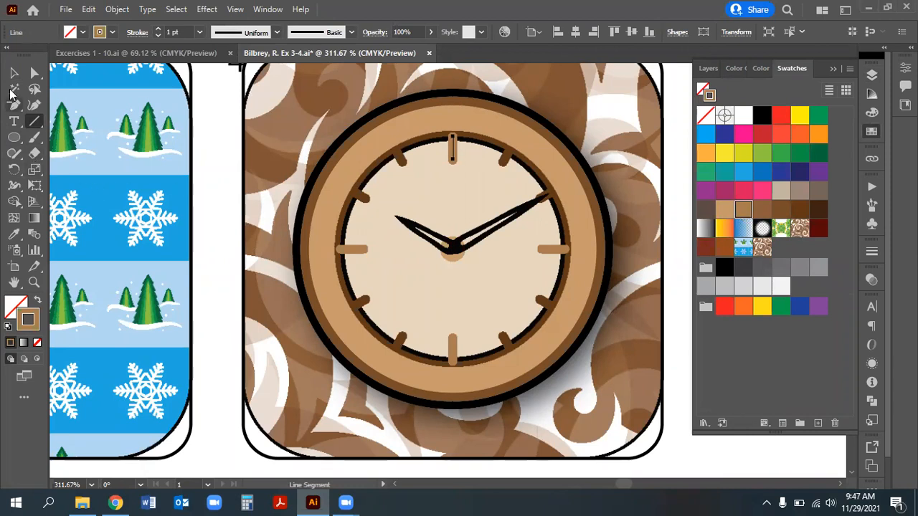
left_click(13, 74)
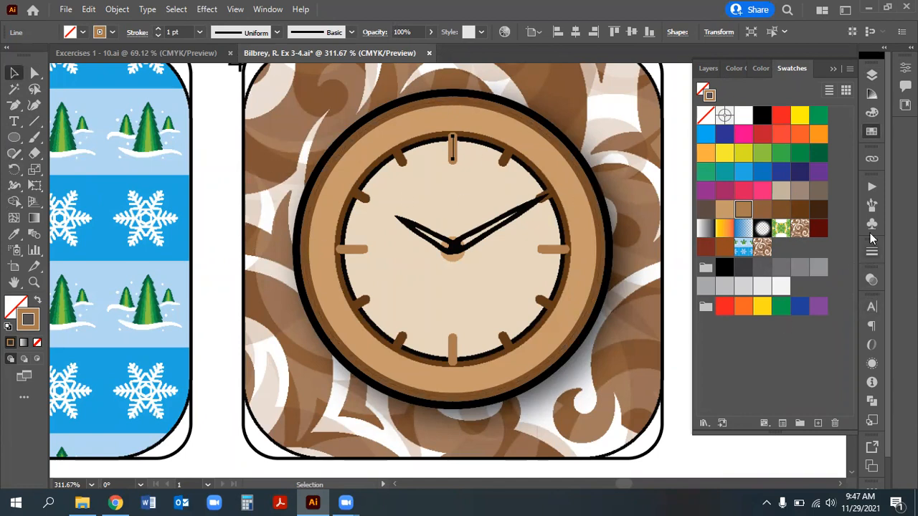
Hide the Template layer and set the 12 o'clock line's stroke weight to 4 pt
left_click(870, 76)
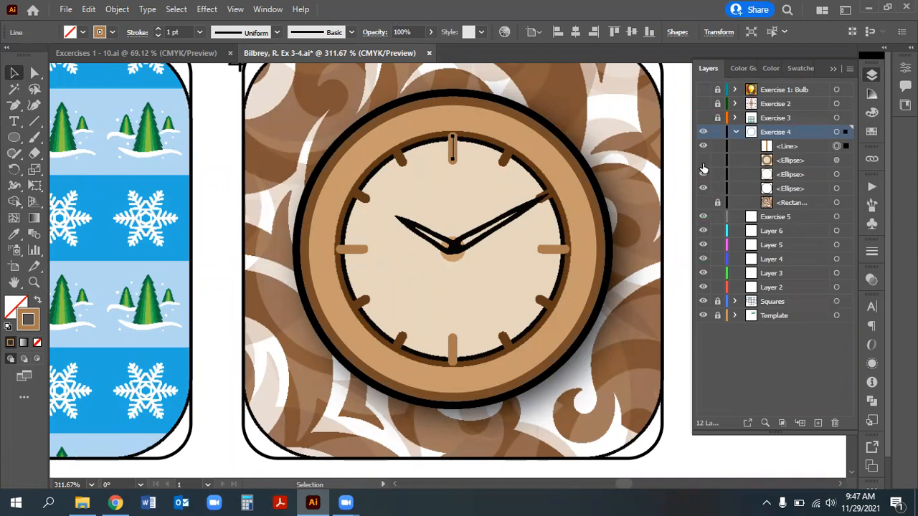
left_click(703, 315)
left_click(702, 316)
left_click(872, 247)
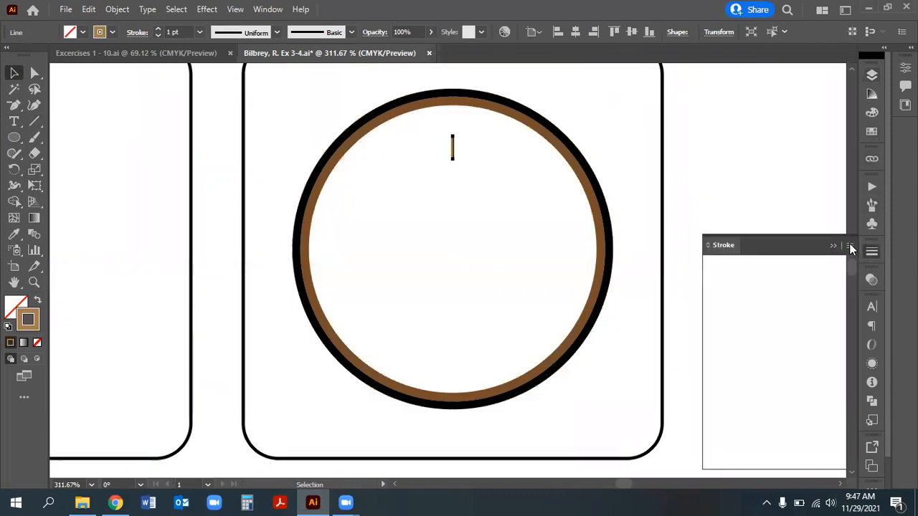
left_click(752, 262)
left_click(752, 263)
left_click(752, 262)
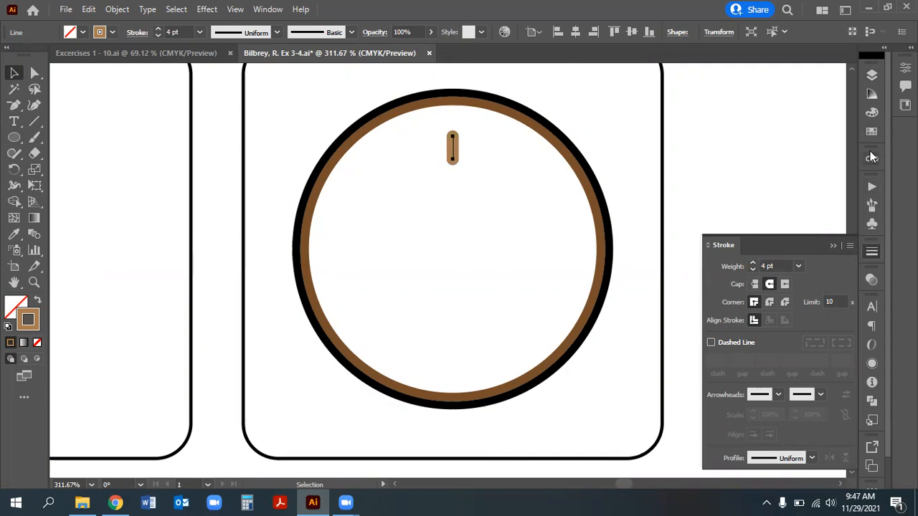
Show the Template layer again to compare the line with the template's 12 o'clock mark
left_click(872, 74)
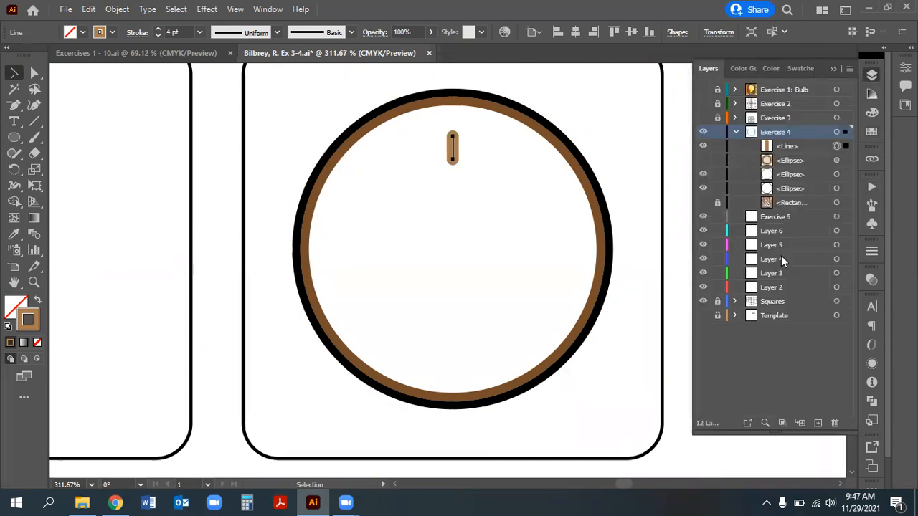
left_click(702, 315)
left_click(702, 315)
left_click(702, 315)
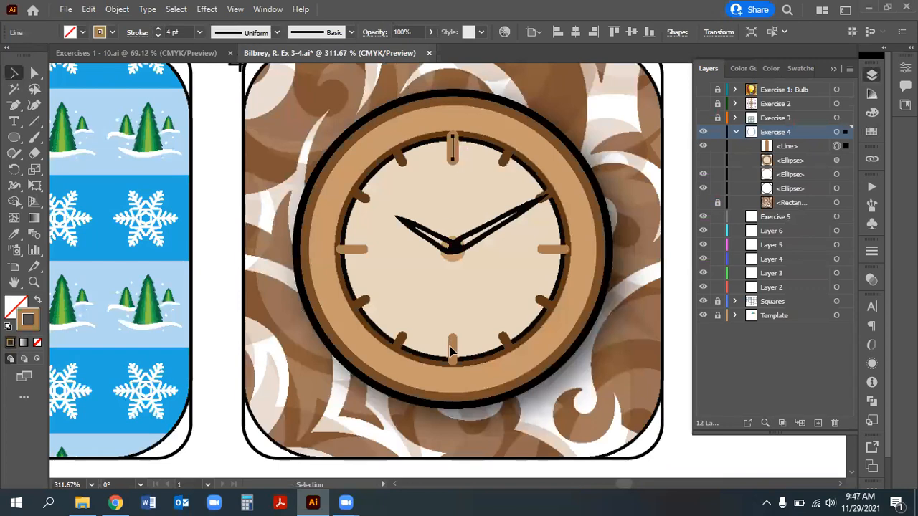
Try the lighter tan swatch C=25 M=40 Y=65 K=0 on the line's stroke, and restore the medium tan-brown swatch
left_click(871, 133)
left_click(724, 209)
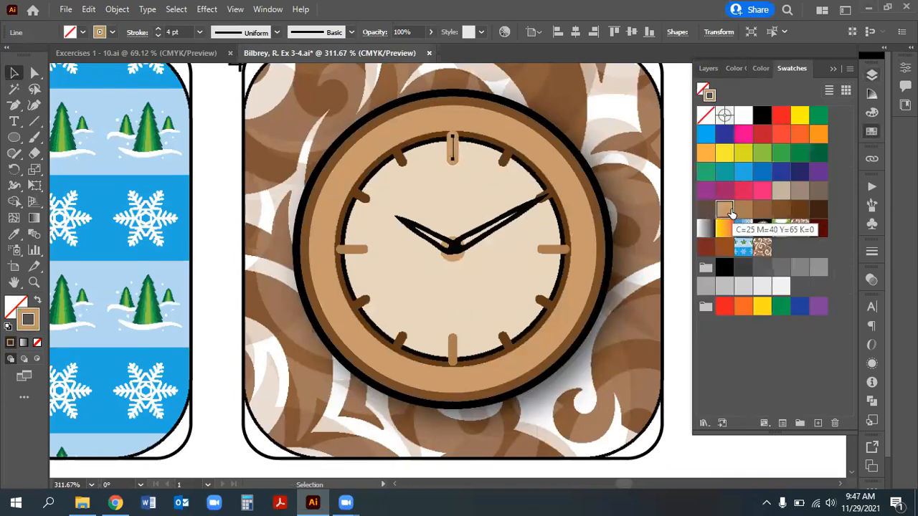
left_click_drag(453, 154, 462, 326)
key("ctrl+z")
left_click(743, 209)
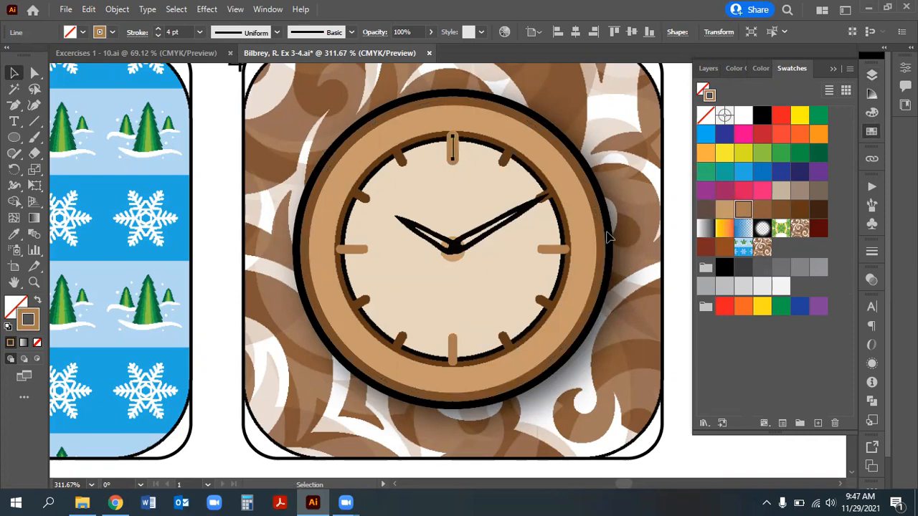
Set the 12 o'clock line's stroke weight to 3 pt
left_click(873, 250)
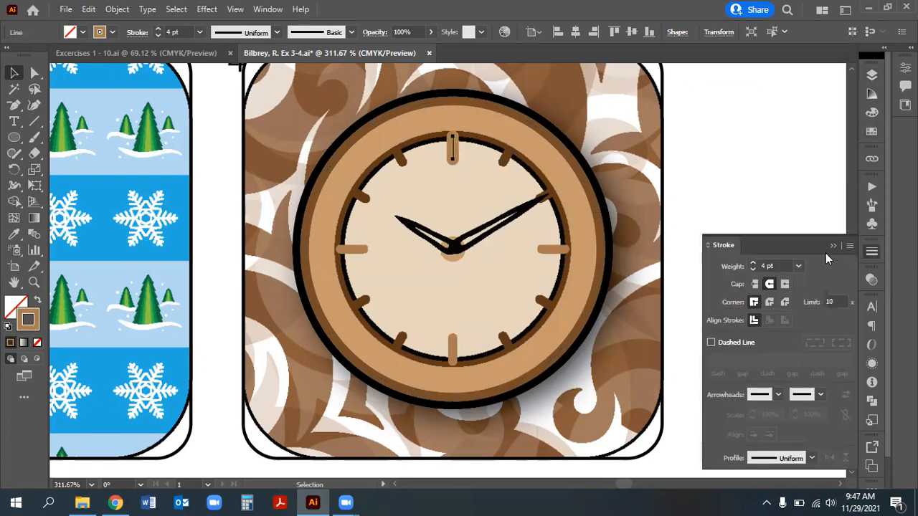
left_click(752, 271)
Copy the 12 o'clock line around the clock's centre at 90° intervals to mark 9, 6 and 3 o'clock
left_click(14, 169)
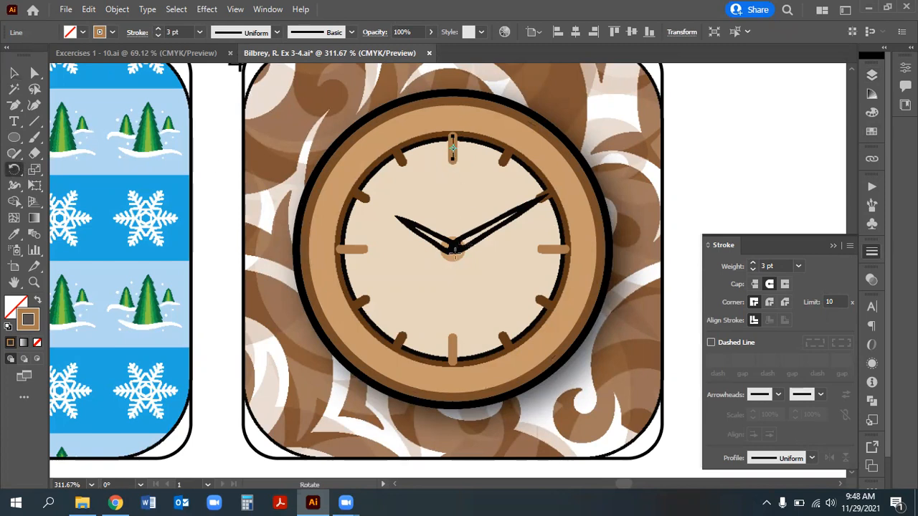
left_click(452, 244, "alt")
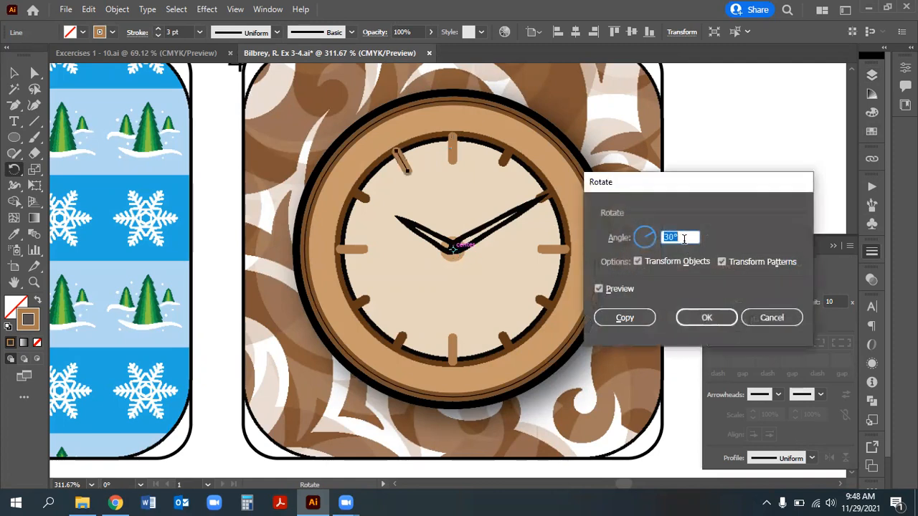
type("90")
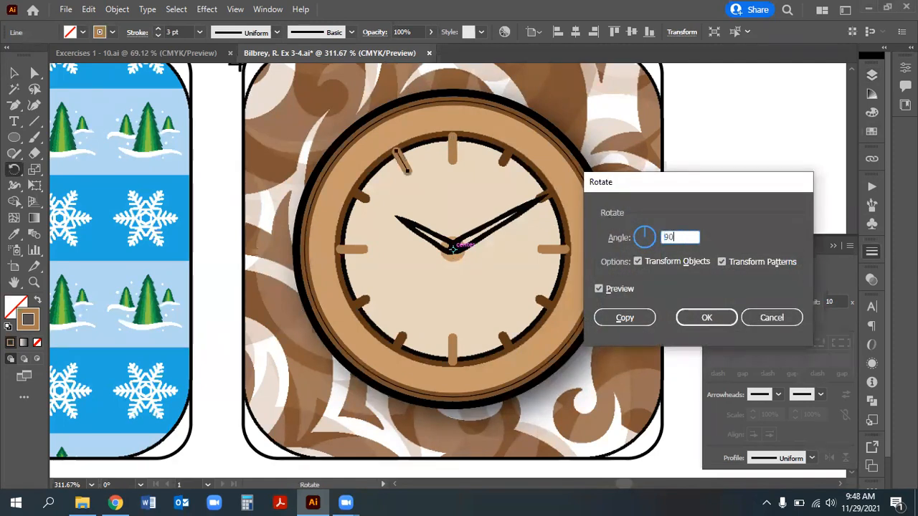
key("Tab")
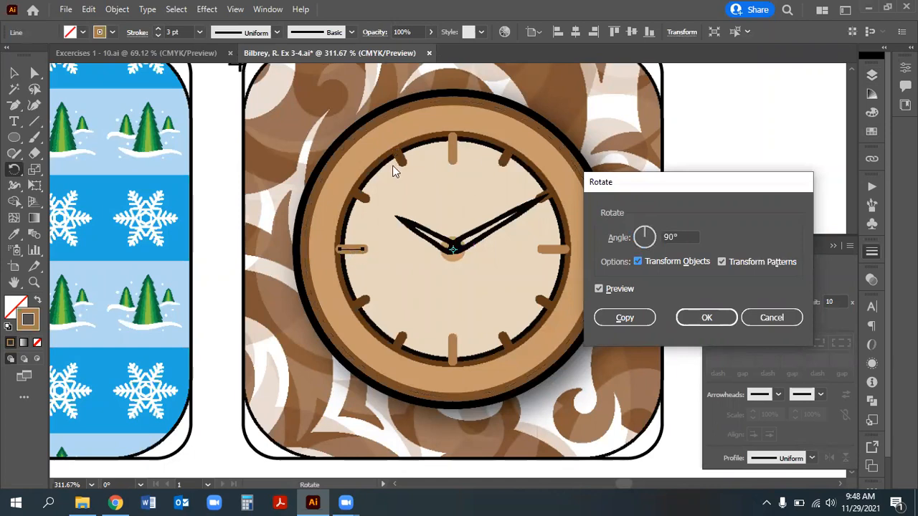
left_click(625, 316)
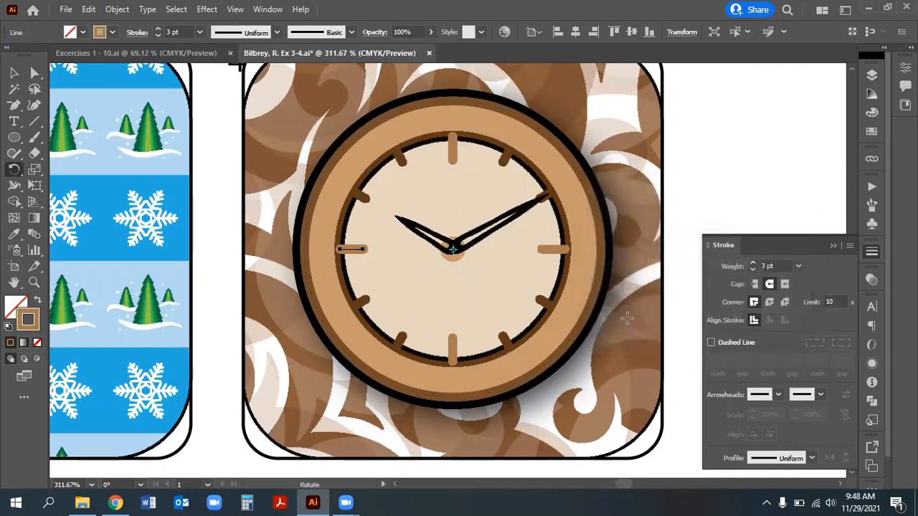
key("ctrl+d")
key("ctrl+d")
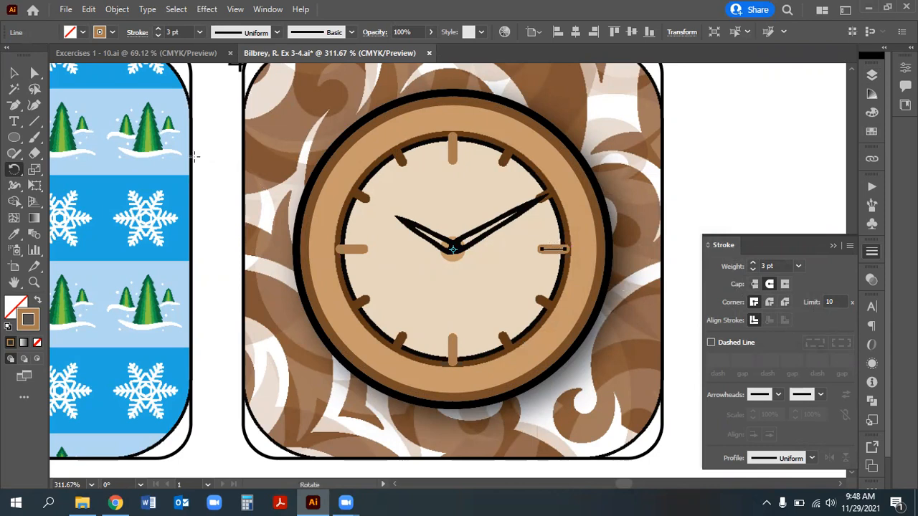
Paste a copy of the 12 o'clock line in front and colour its stroke with the C=40 M=65 Y=90 K=35 swatch
key("v")
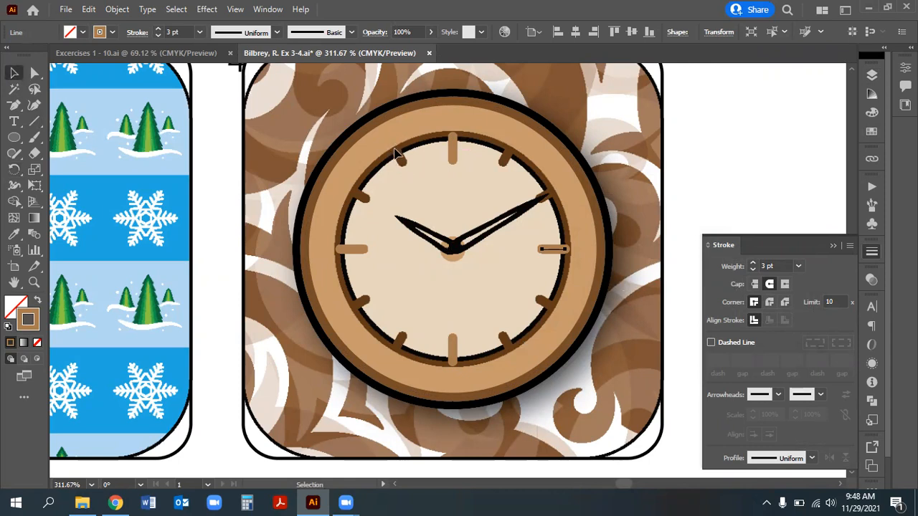
left_click(453, 143)
key("ctrl+c")
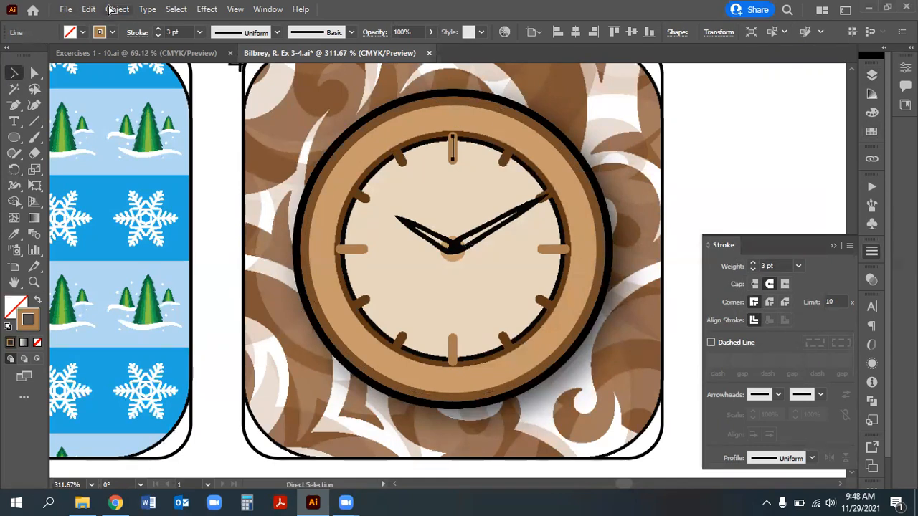
left_click(89, 9)
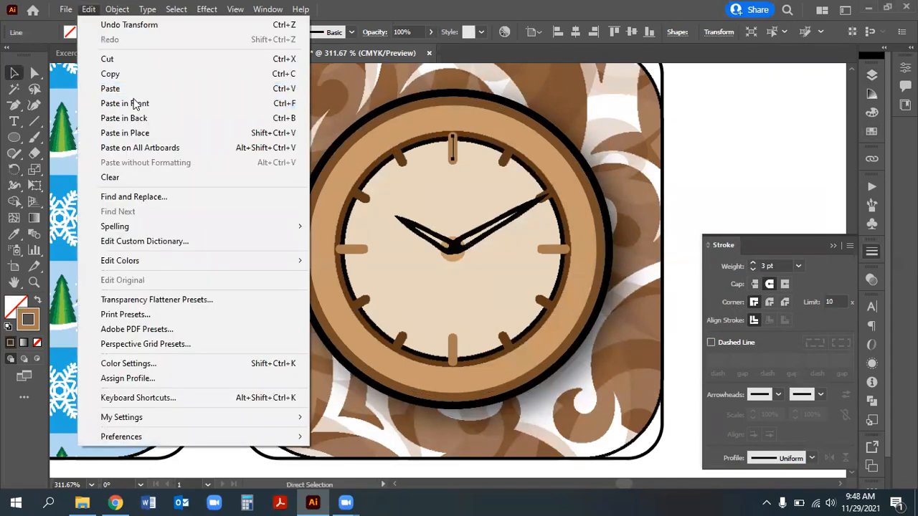
left_click(134, 105)
left_click(872, 133)
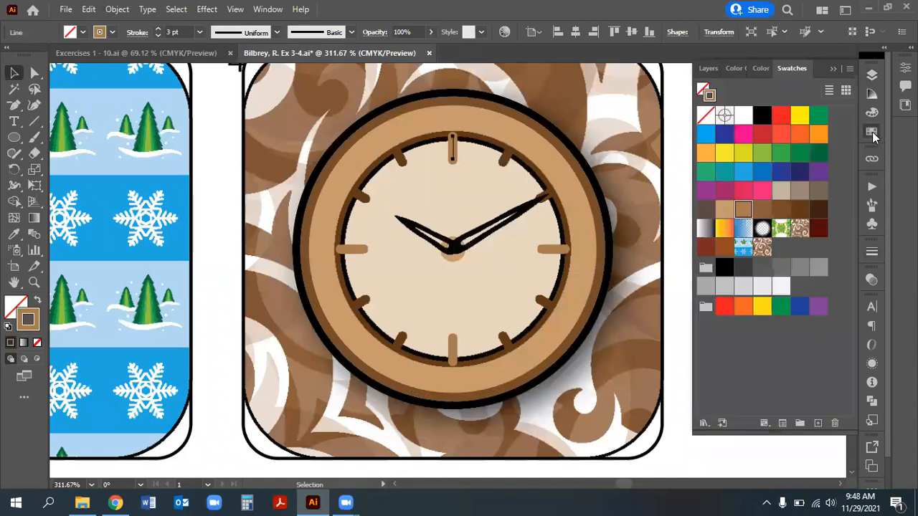
left_click(782, 212)
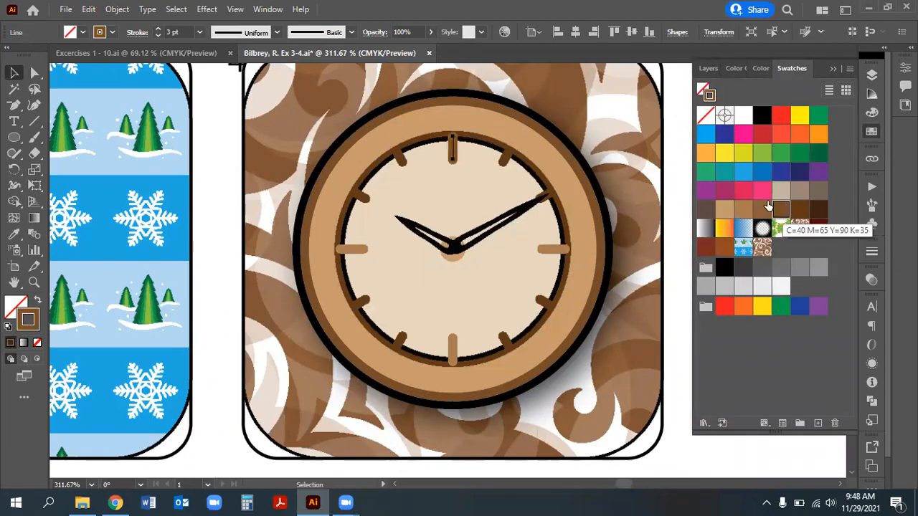
Shorten the dark 12 o'clock line by moving its lower anchor point up to about Y 1.53 in
left_click(13, 72)
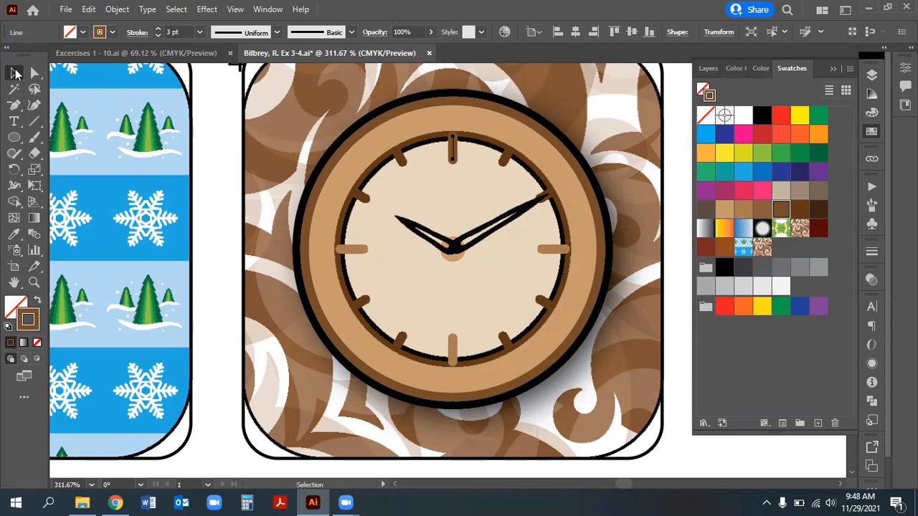
left_click_drag(455, 164, 455, 148)
left_click(35, 72)
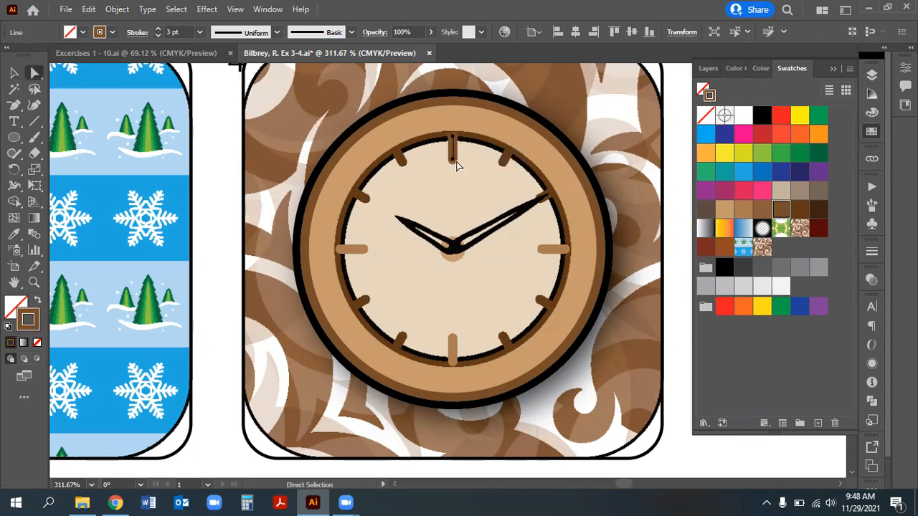
left_click(451, 158)
left_click(457, 158)
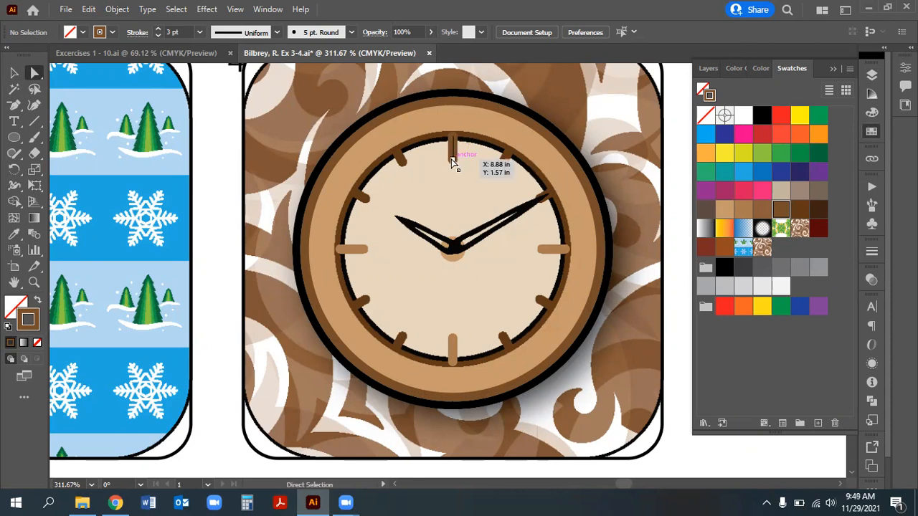
left_click_drag(453, 163, 453, 156)
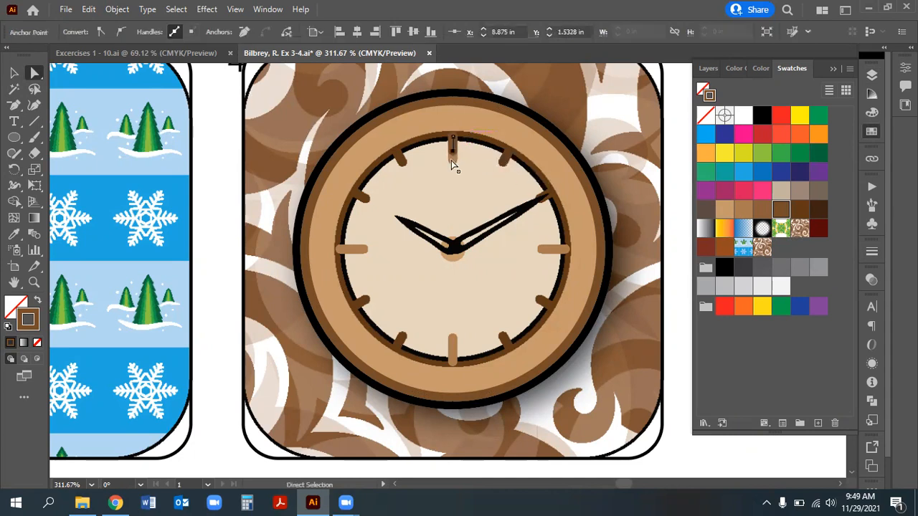
Make a copy of the short dark line rotated 30° about the clock's centre
left_click(14, 72)
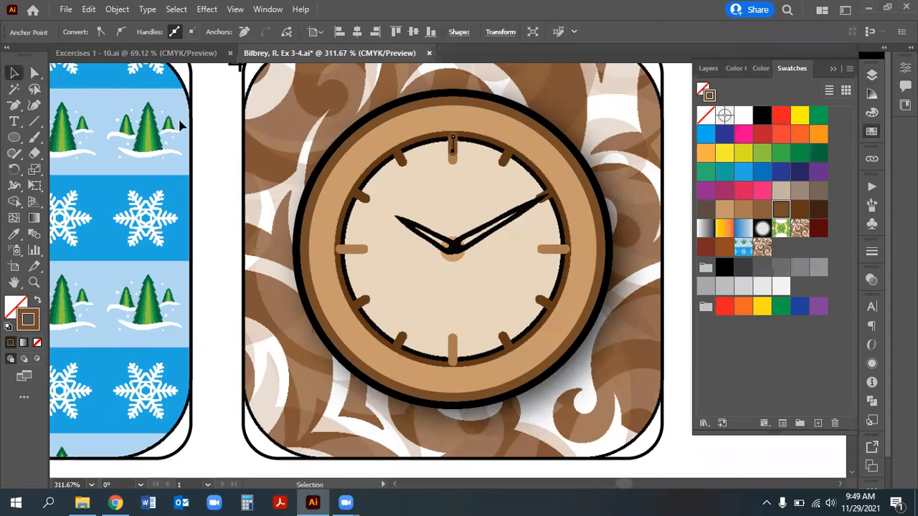
left_click(454, 147)
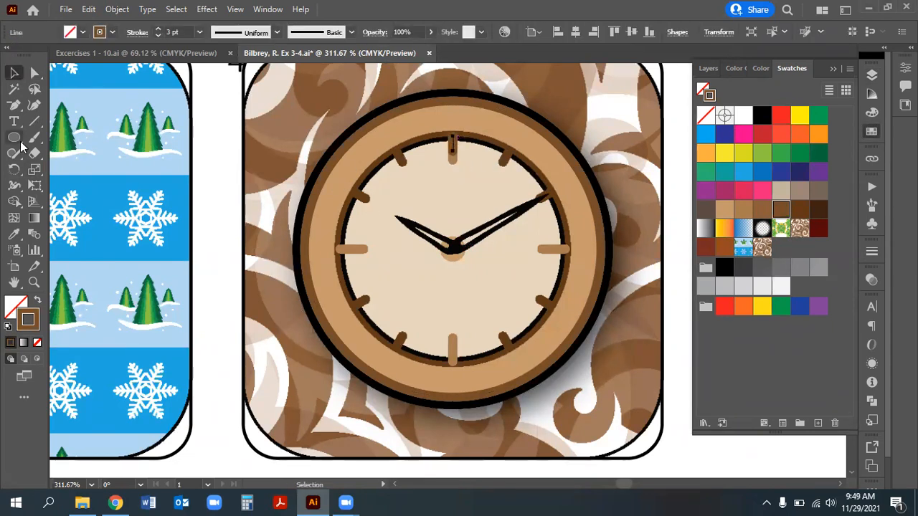
left_click(15, 171)
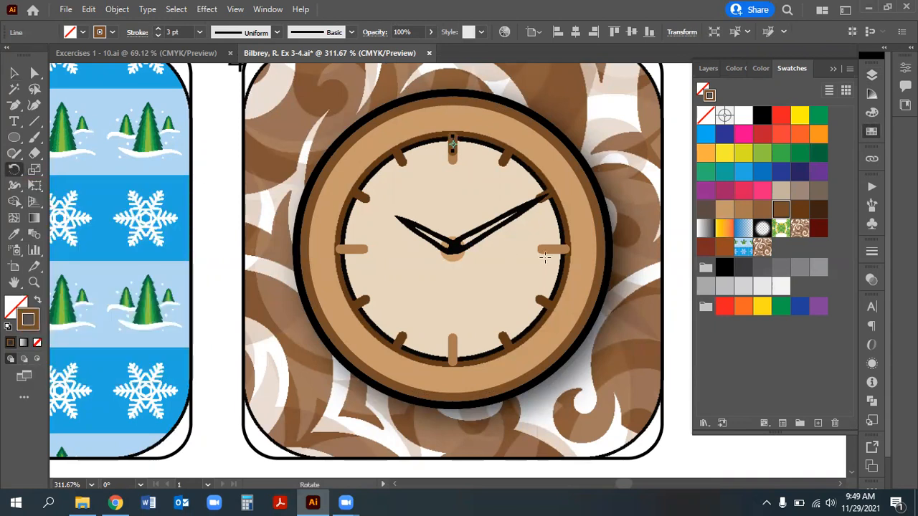
left_click(453, 245, "alt")
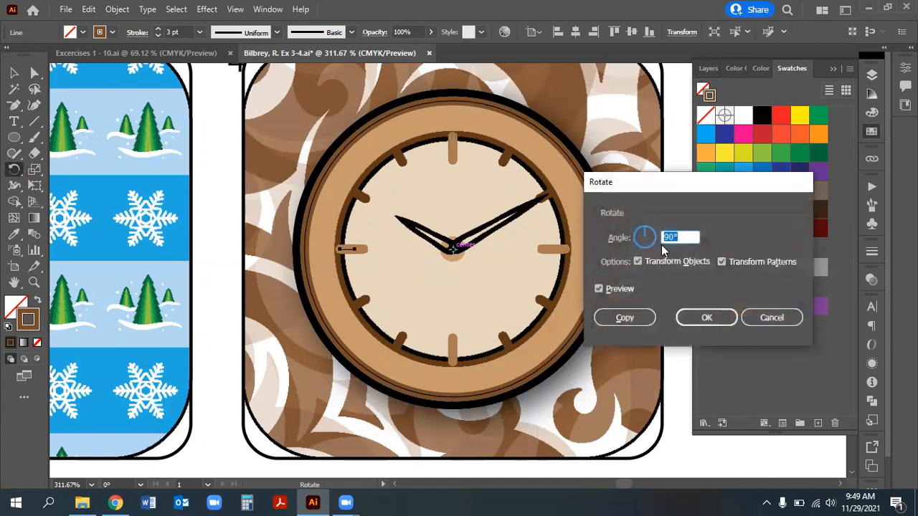
type("3")
left_click(599, 289)
left_click(598, 289)
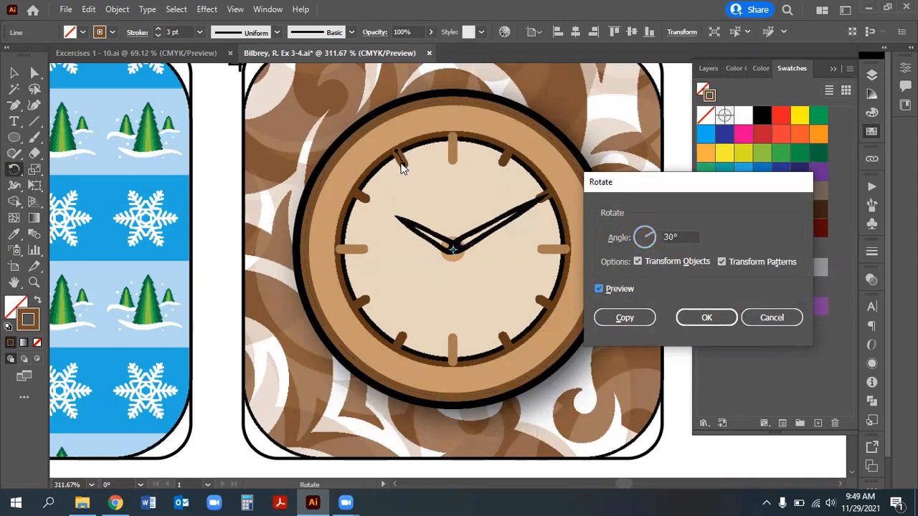
left_click(630, 319)
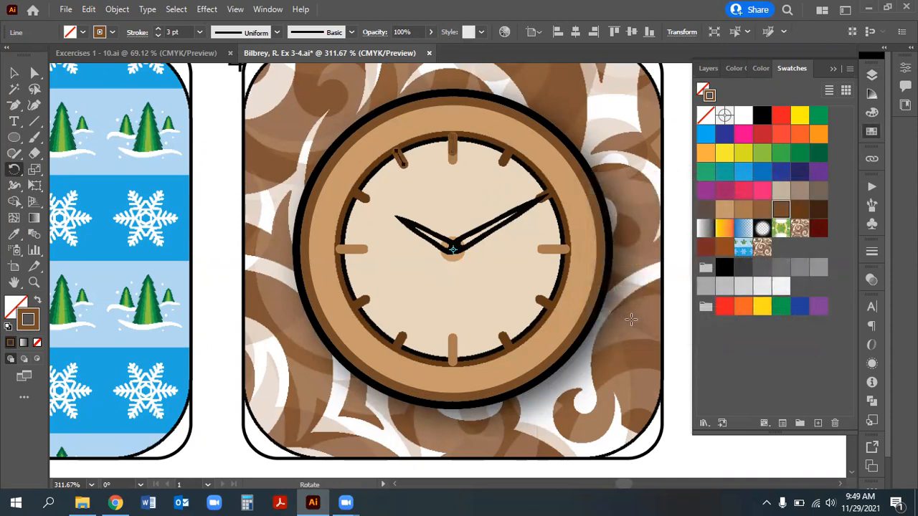
Repeat the 30° rotated copy ten more times to complete the ring of short dark marks
key("ctrl+d")
key("ctrl+d")
key("ctrl+d")
key("ctrl+d")
key("ctrl+d")
key("ctrl+d")
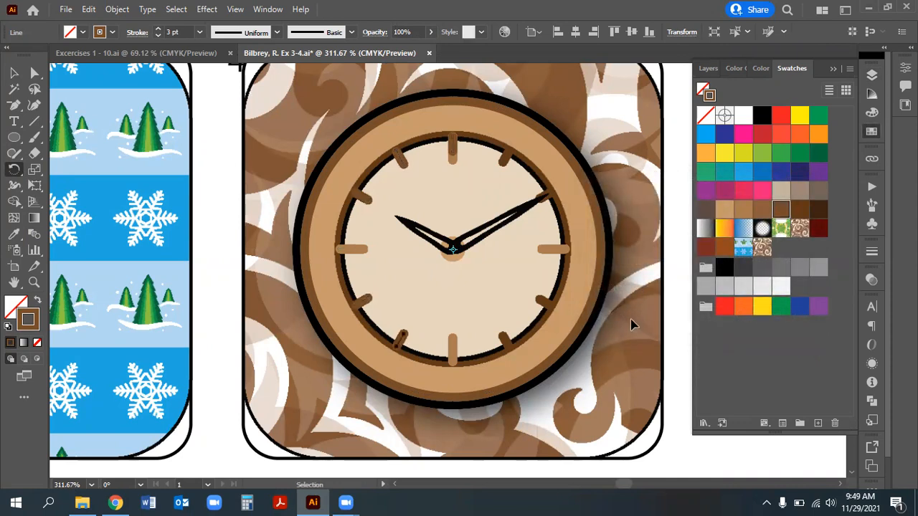
key("ctrl+d")
key("ctrl+d")
key("ctrl+d")
key("ctrl+d")
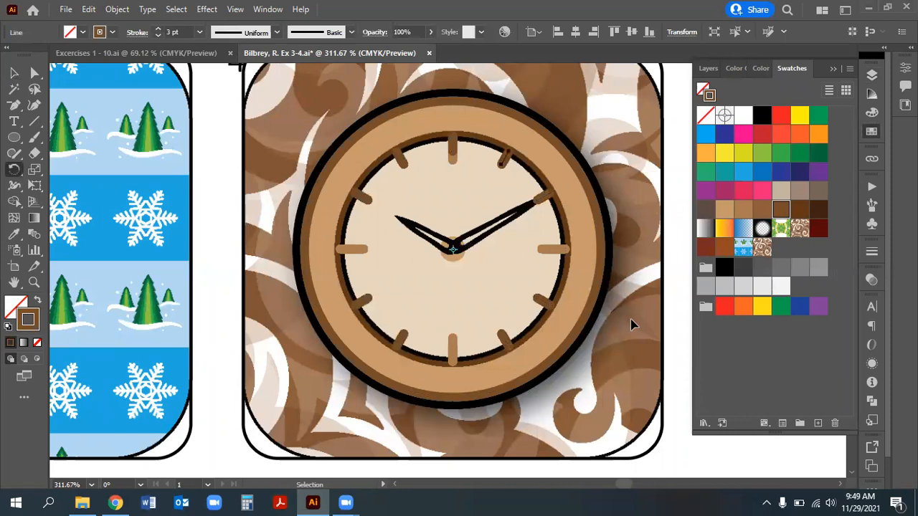
Delete the short dark line lying over the tan 12 o'clock mark
left_click(33, 74)
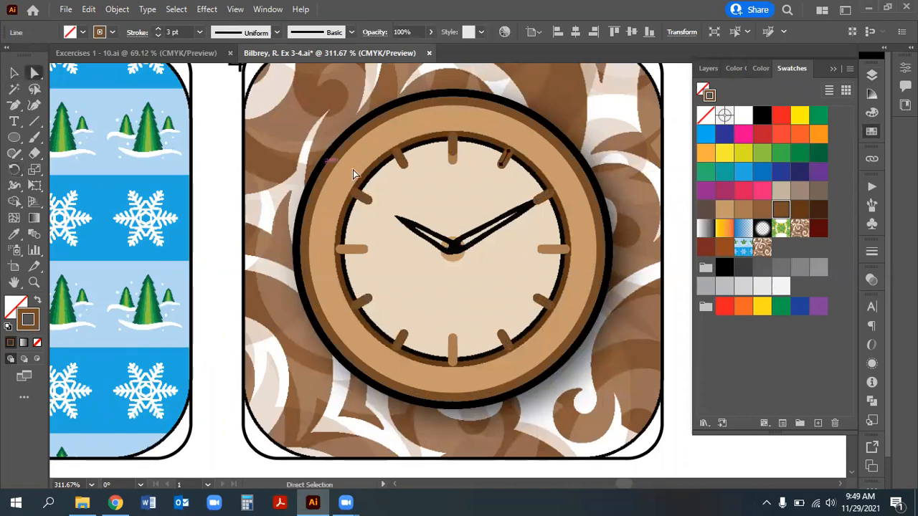
left_click(458, 149)
left_click(619, 165)
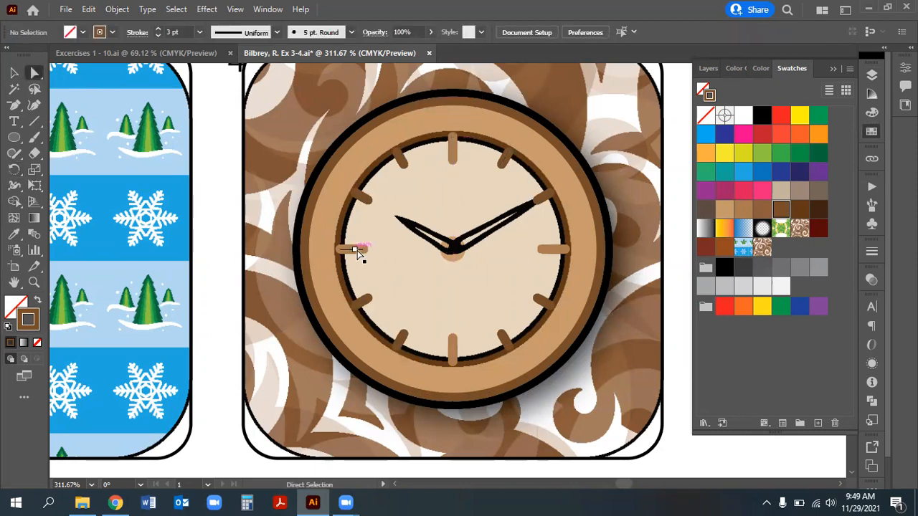
Hide the Template layer to check the drawn hour marks on their own, and show it again
left_click(552, 251)
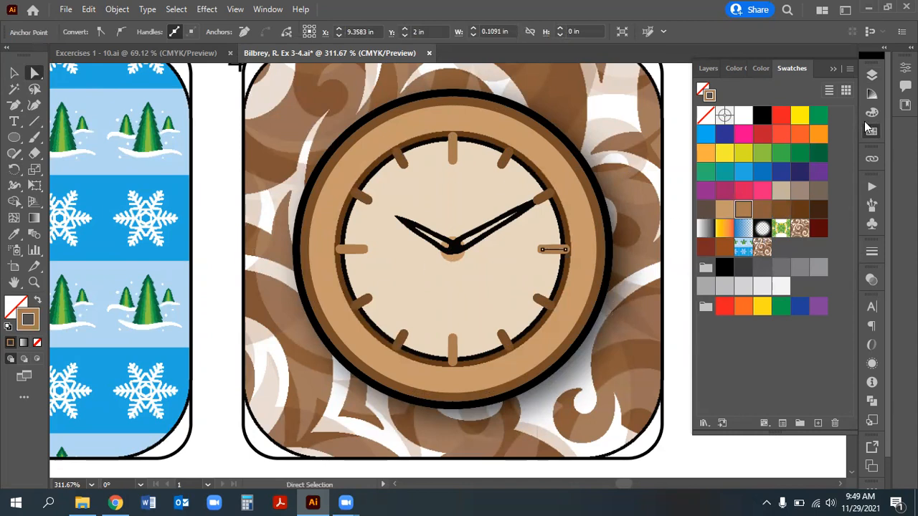
left_click(871, 75)
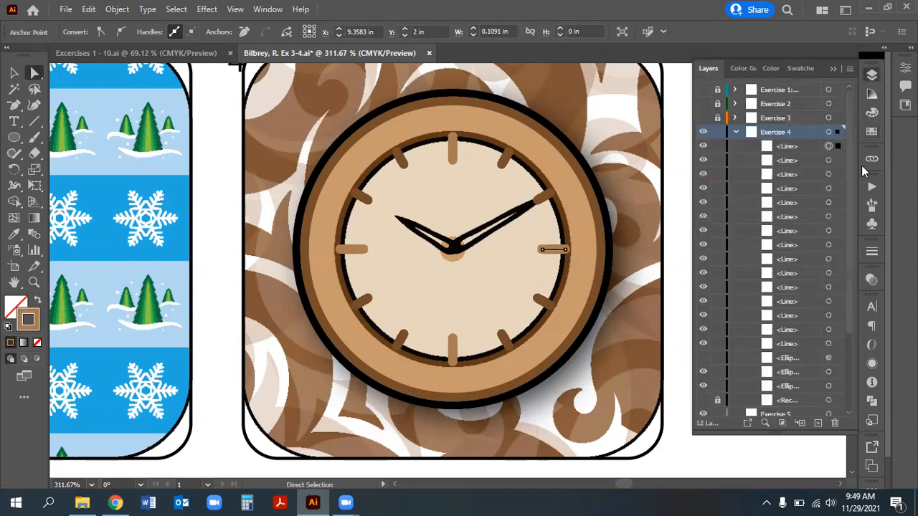
scroll(770, 380, "down", 3)
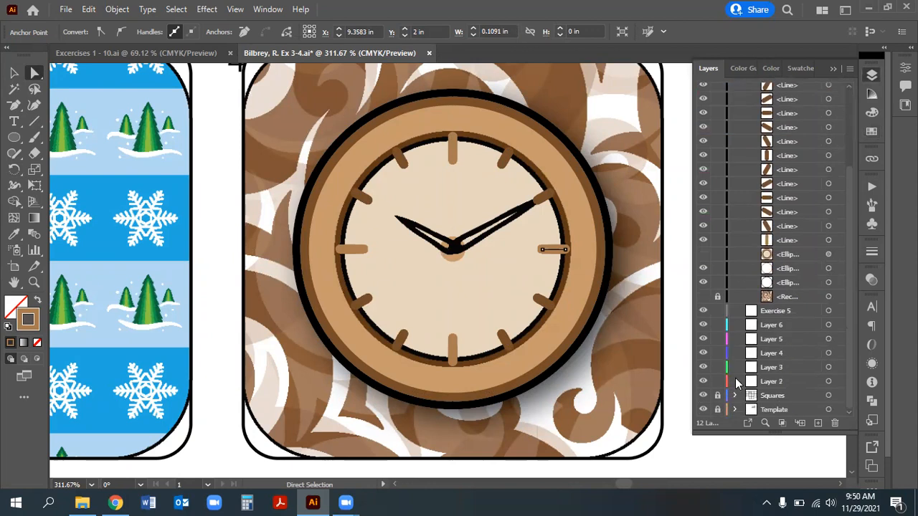
left_click(702, 410)
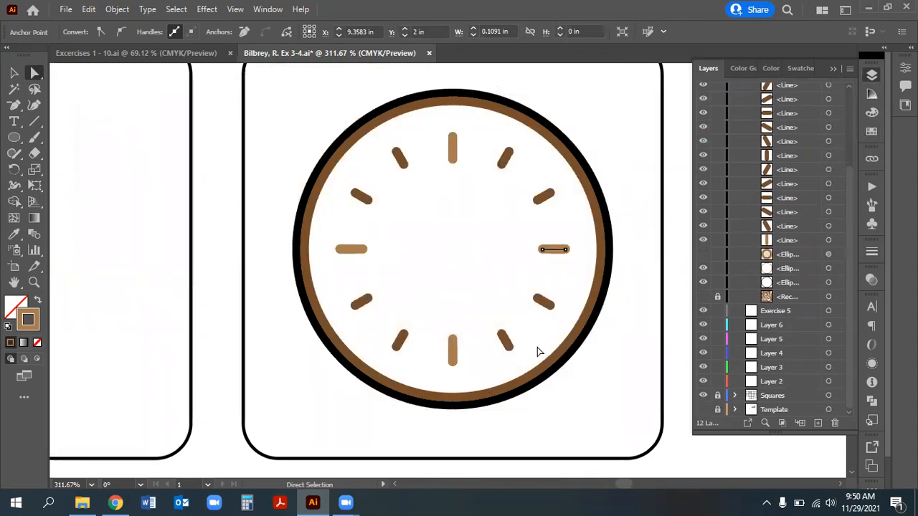
left_click(702, 409)
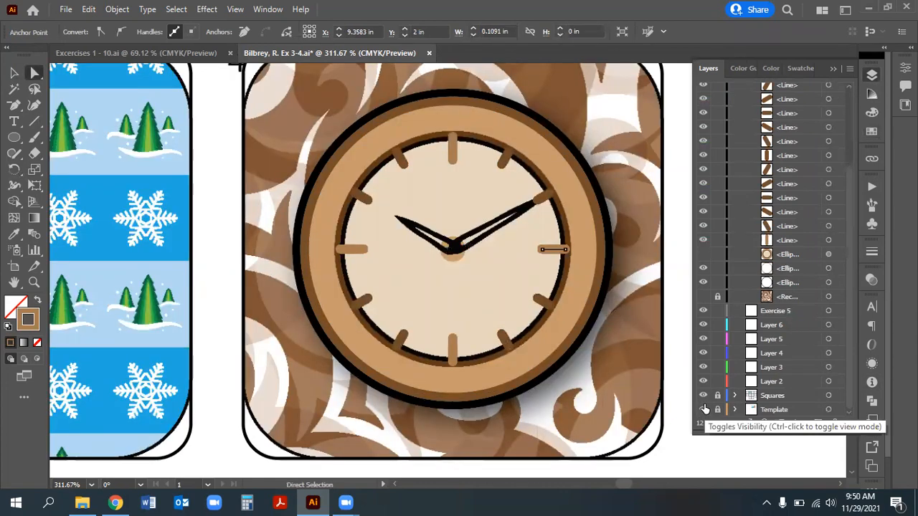
Draw a small circle outward from the clock's centre and swap its colours for a tan-brown fill without stroke
left_click(33, 282)
left_click_drag(526, 267, 597, 302)
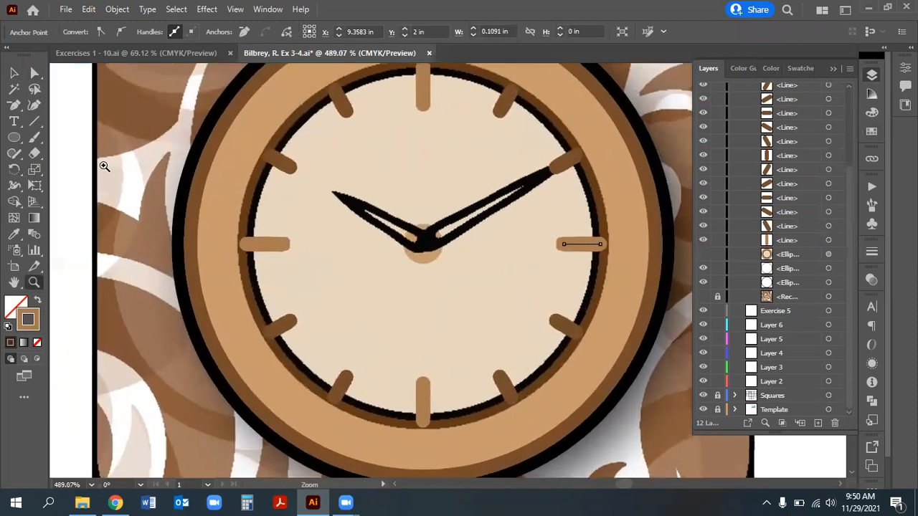
left_click(14, 138)
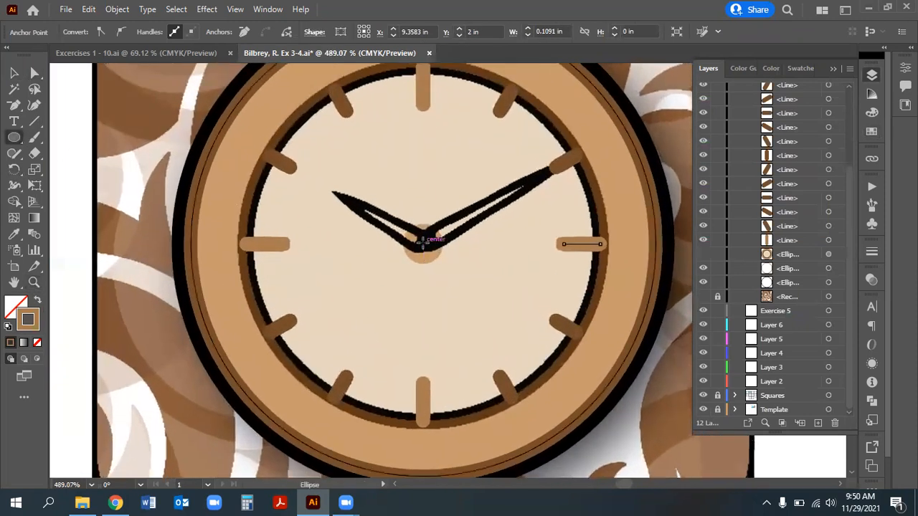
left_click_drag(422, 242, 413, 228)
key("shift+x")
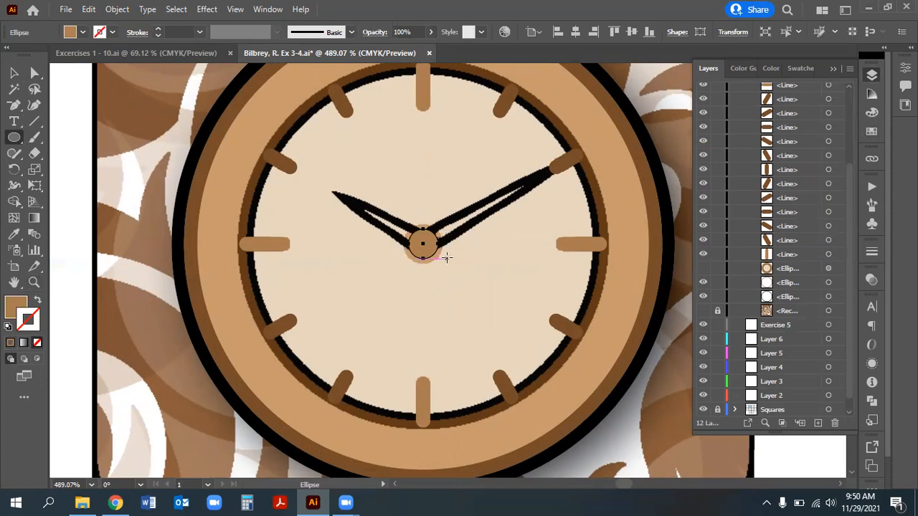
double_click(34, 169)
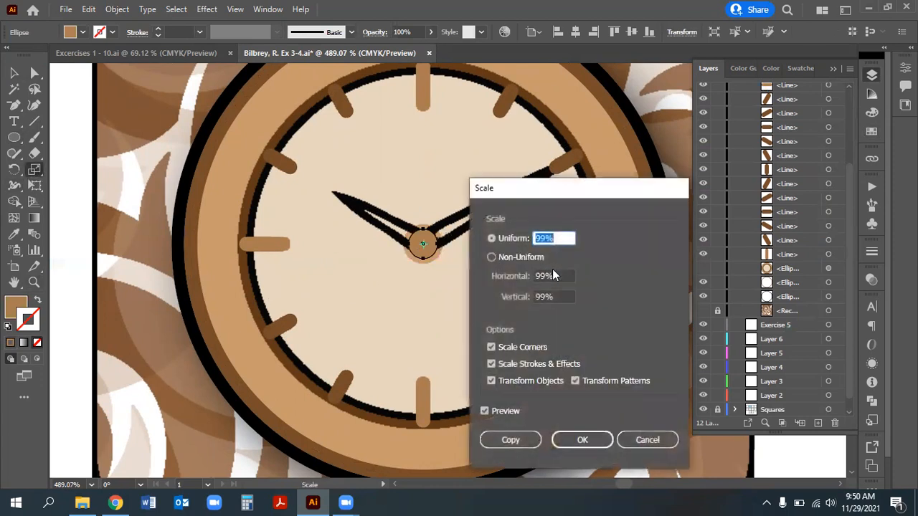
type("102")
key("Tab")
left_click(484, 412)
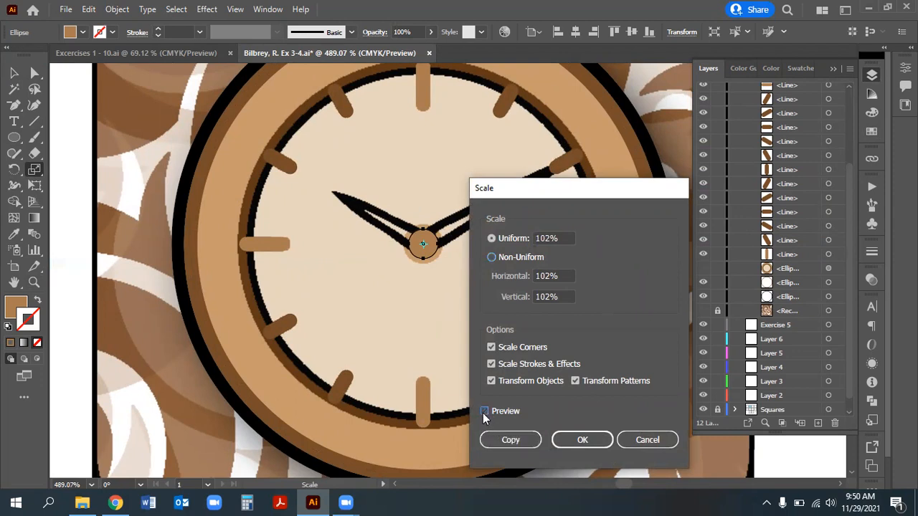
left_click(648, 440)
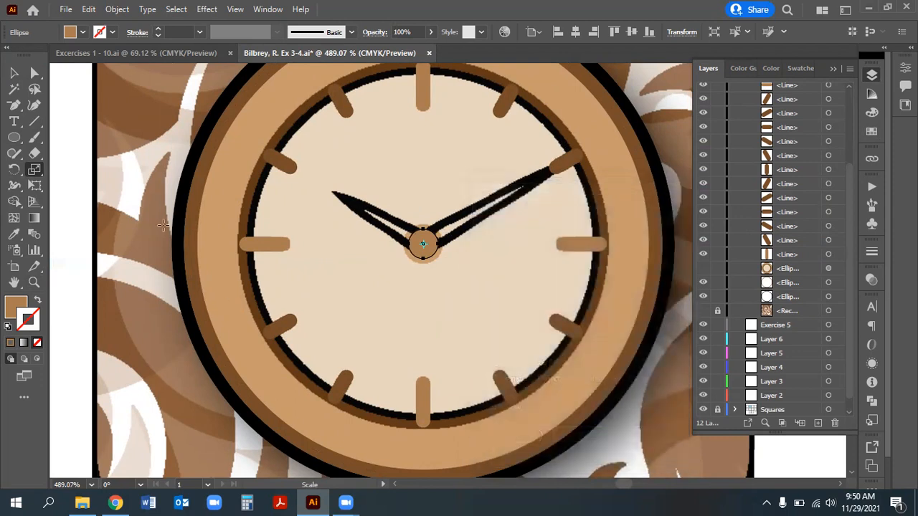
Scale the tan-brown centre circle uniformly to 120%
left_click(14, 72)
left_click(493, 331)
left_click(436, 247)
double_click(34, 170)
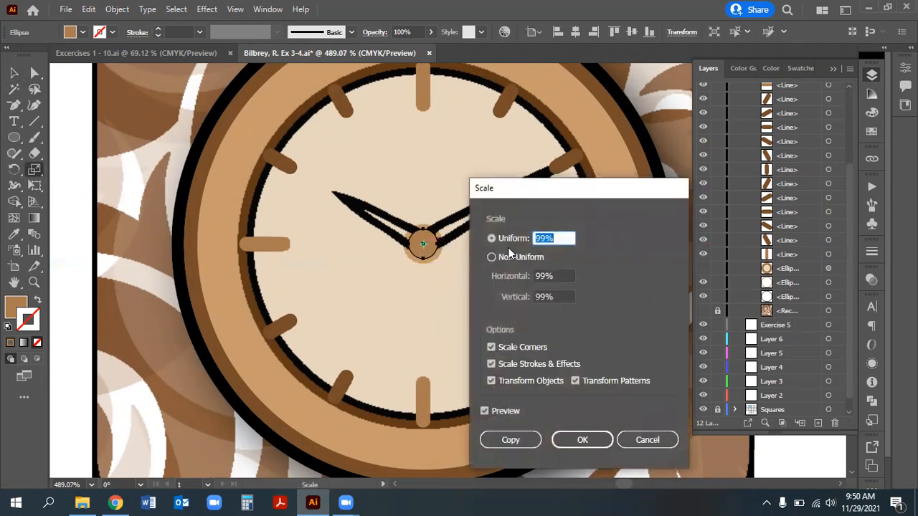
type("105")
key("Tab")
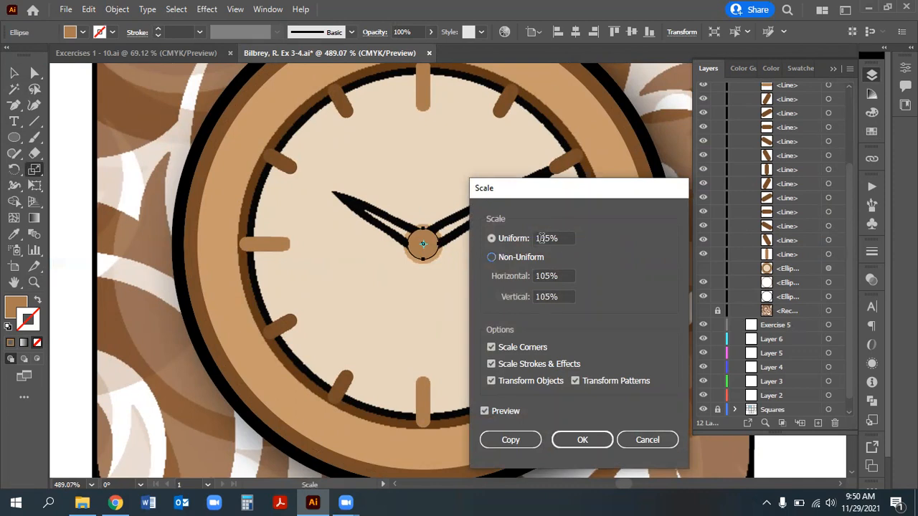
double_click(546, 238)
type("111")
key("Tab")
double_click(547, 238)
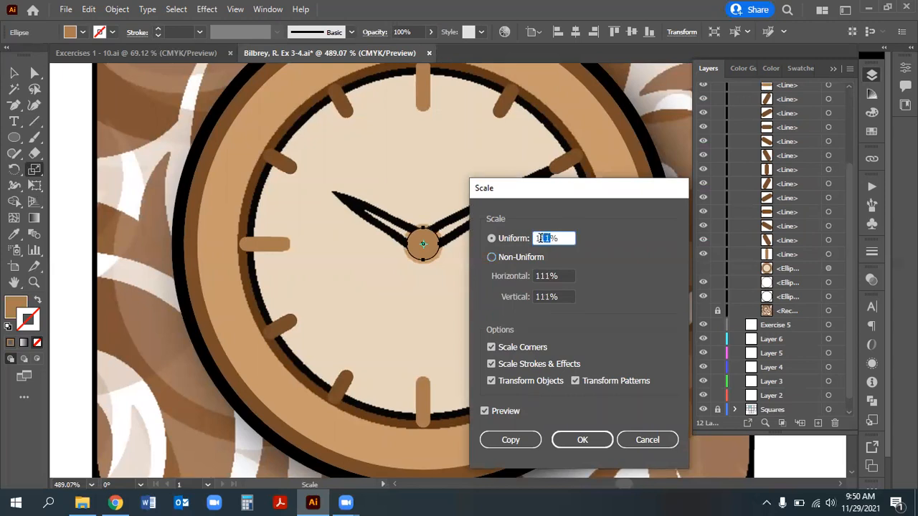
type("115")
key("Tab")
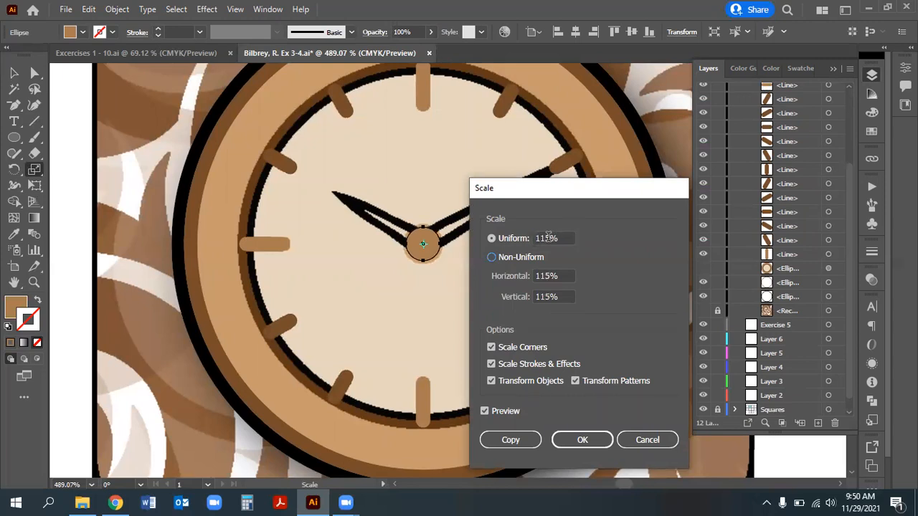
double_click(544, 238)
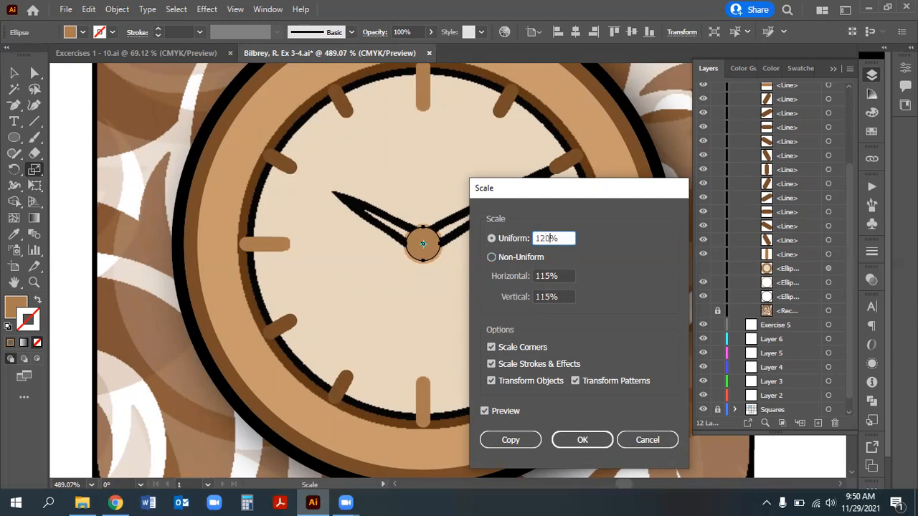
key("Tab")
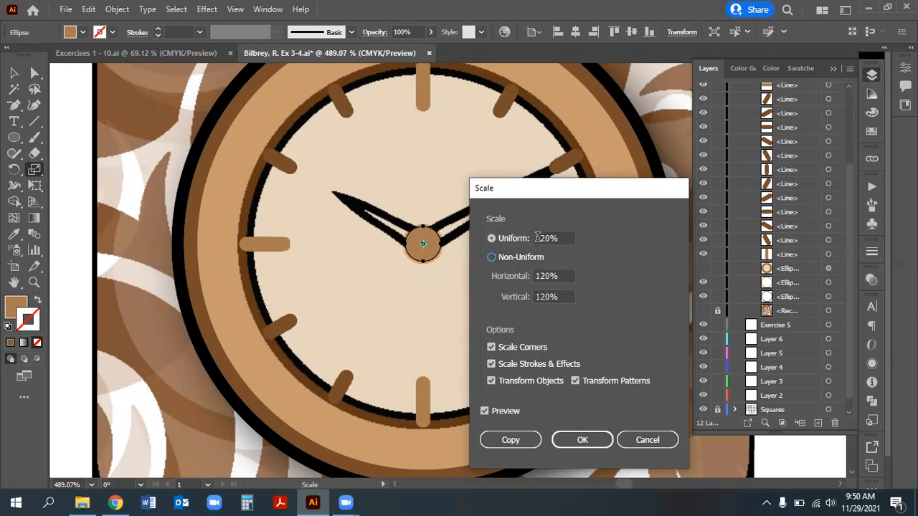
left_click(584, 440)
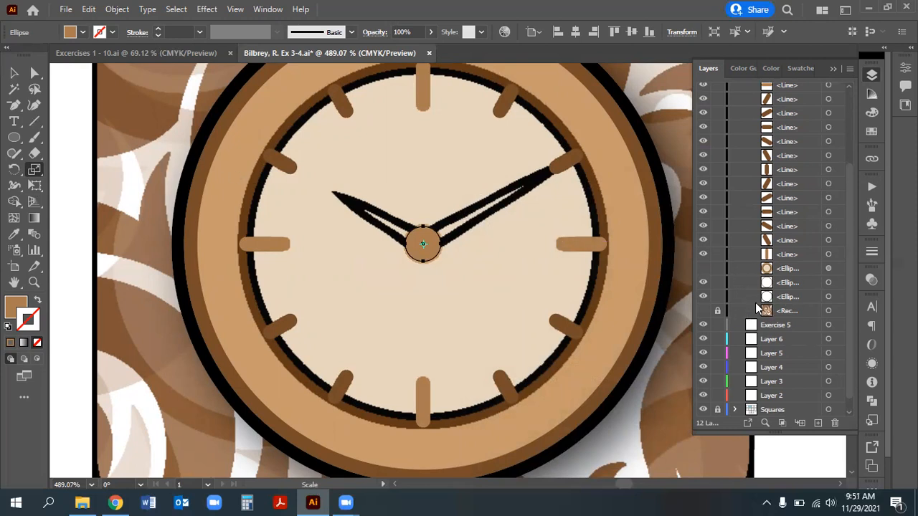
Hide the centre circle and draw a tall, narrow tan-brown ellipse running up from the clock's centre to the 12 o'clock mark
scroll(755, 303, "up", 3)
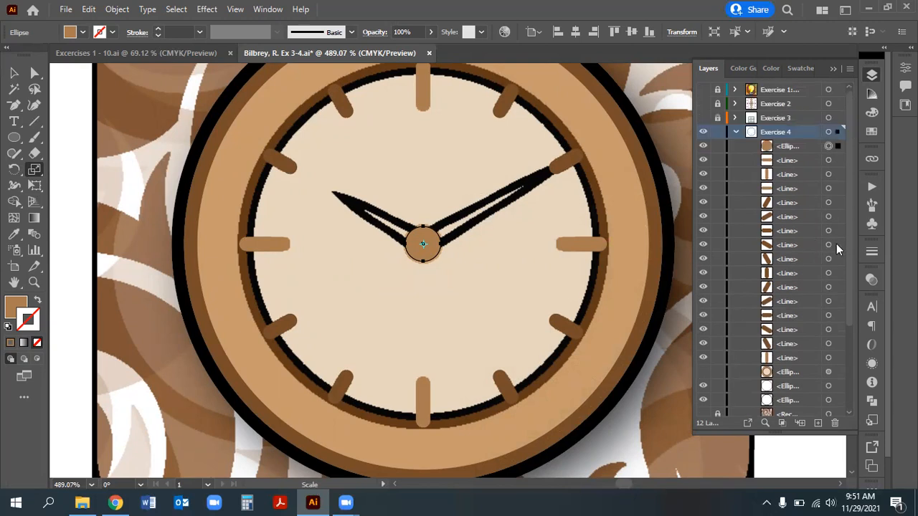
left_click(703, 147)
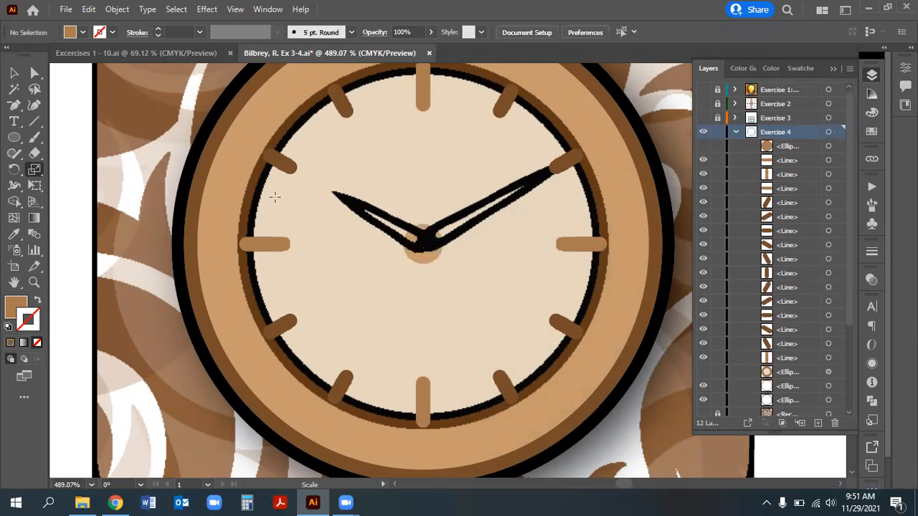
left_click(14, 140)
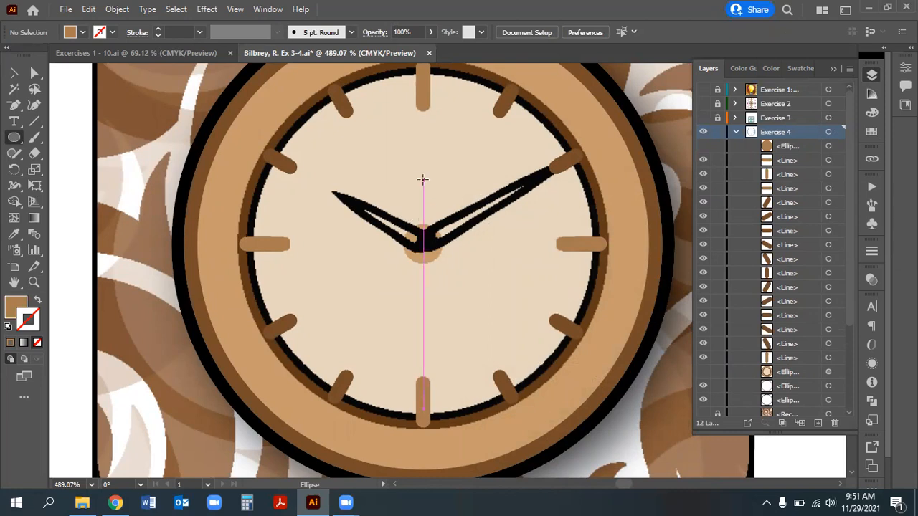
left_click_drag(422, 179, 412, 239)
Shorten the narrow ellipse from its upper end with Free Transform, keeping its base at the clock's centre
left_click(35, 73)
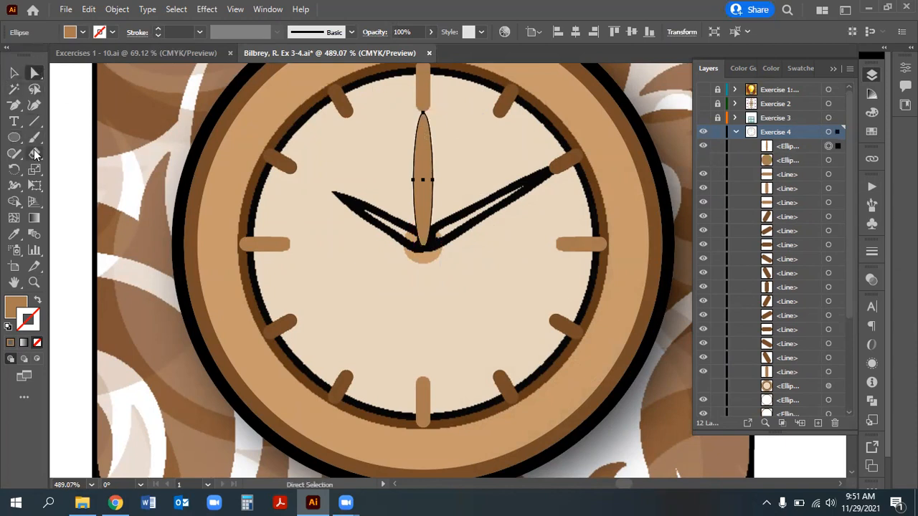
left_click(35, 185)
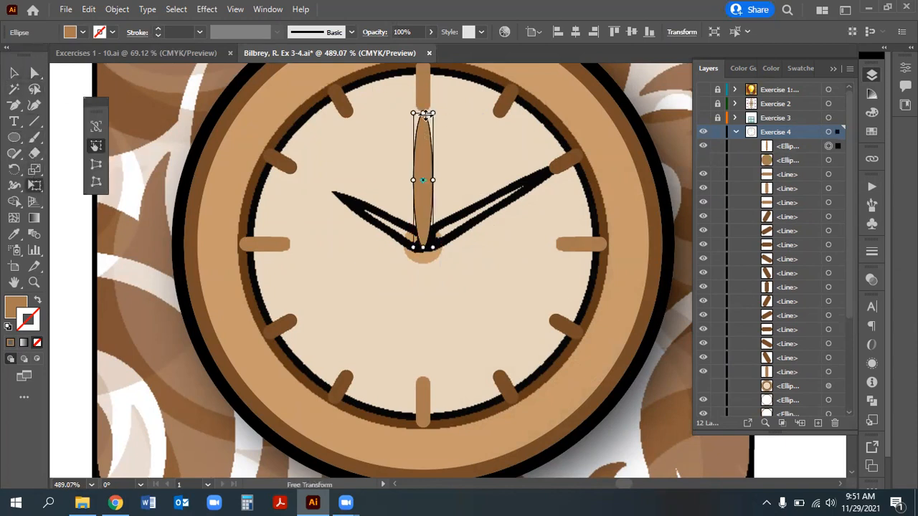
left_click_drag(424, 113, 423, 146)
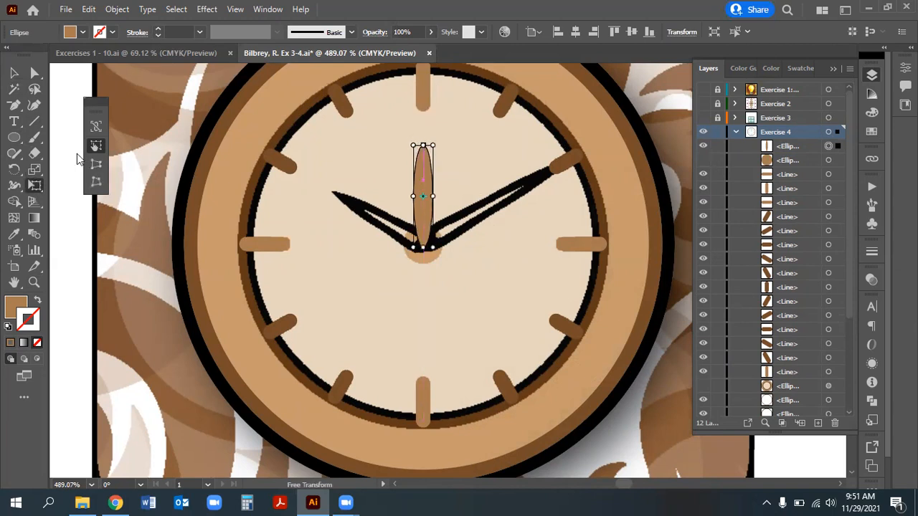
Convert the ellipse's topmost anchor point into a sharp corner and select its lowest anchor point
left_click(15, 106)
left_click(70, 155)
left_click(423, 146)
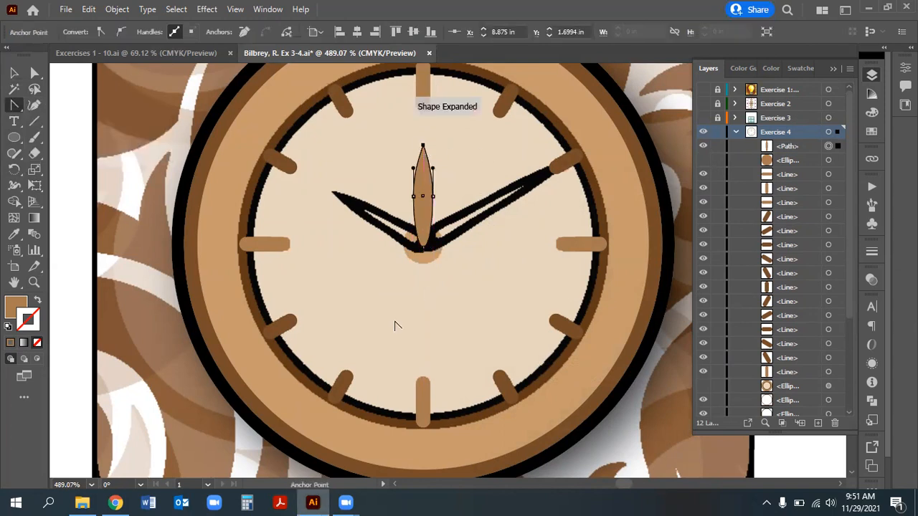
key("a")
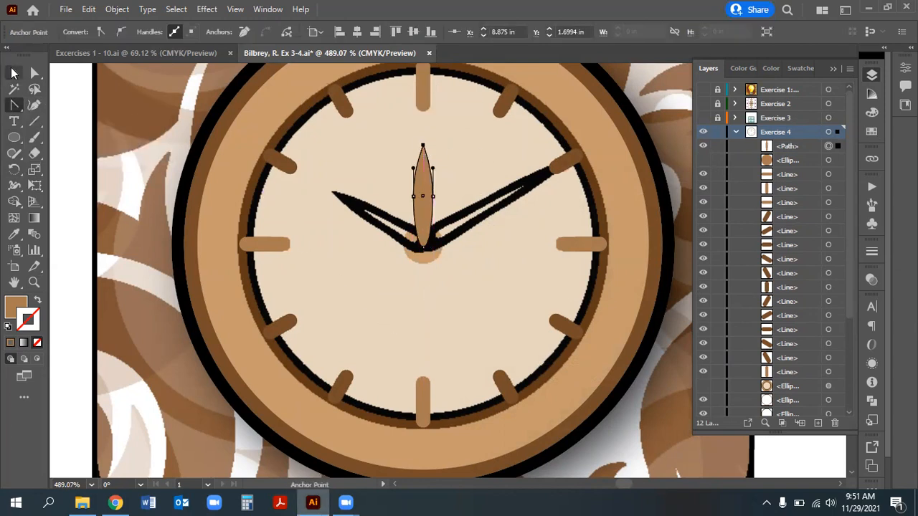
left_click(423, 248)
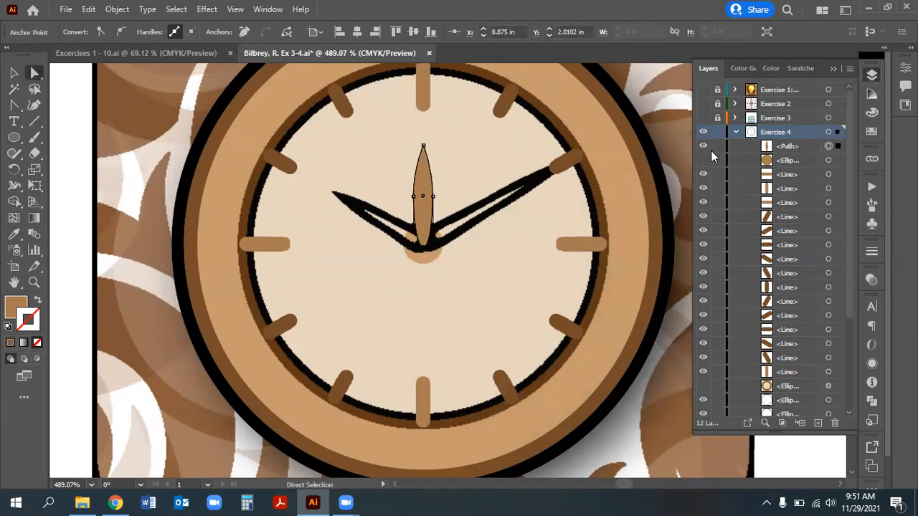
Change the Exercise 4 layer's highlight colour from black to custom yellow
double_click(814, 133)
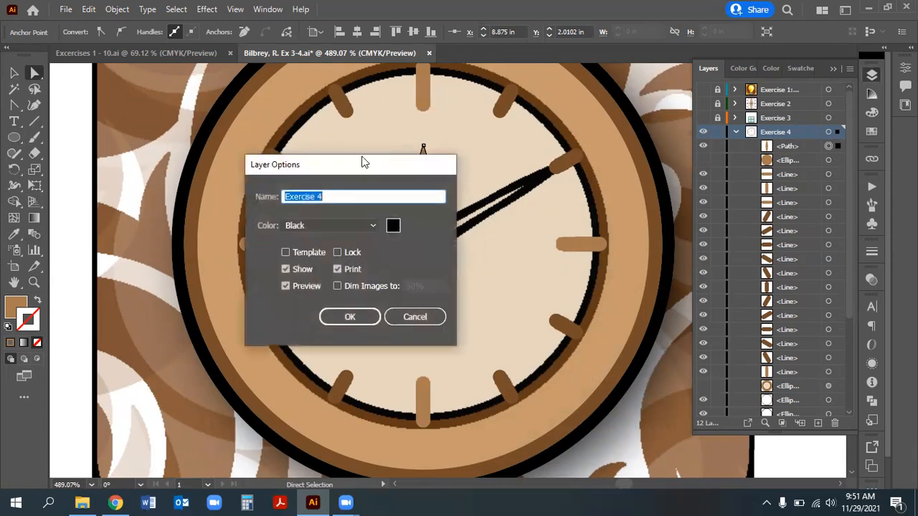
left_click(388, 226)
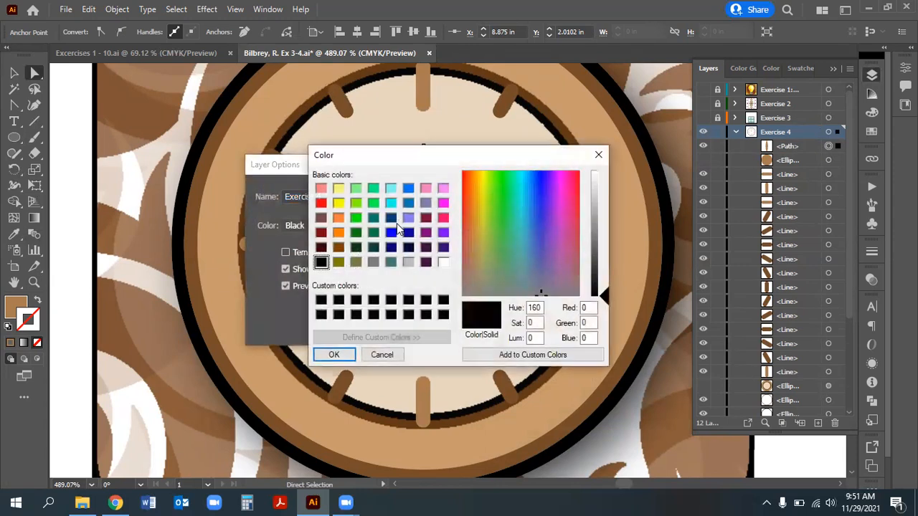
left_click(338, 203)
left_click(331, 354)
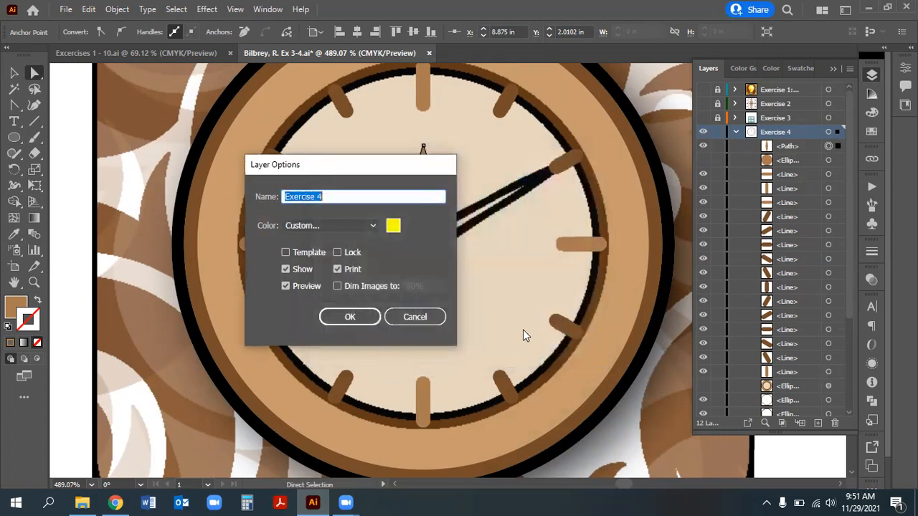
left_click(349, 317)
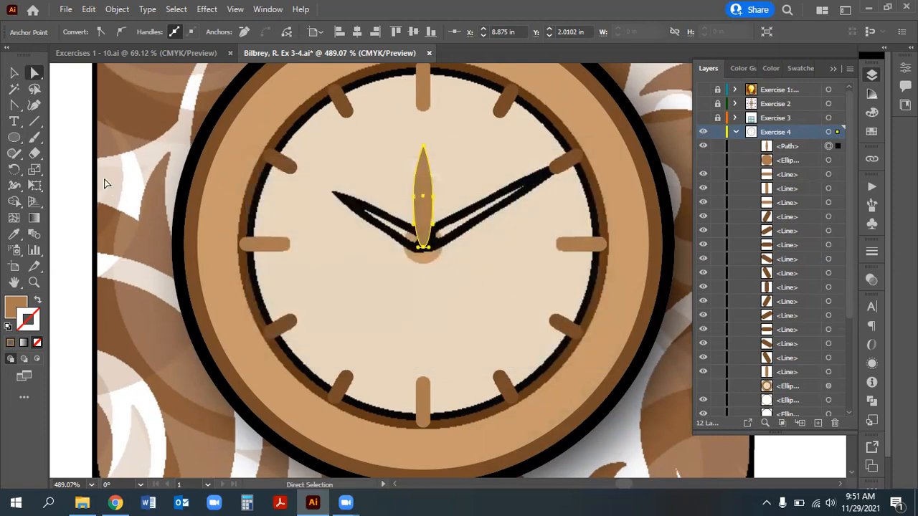
Lengthen both direction handles of the hand's lowest anchor horizontally to give it a wider, rounded base, and deselect the shape
left_click_drag(434, 248, 421, 251)
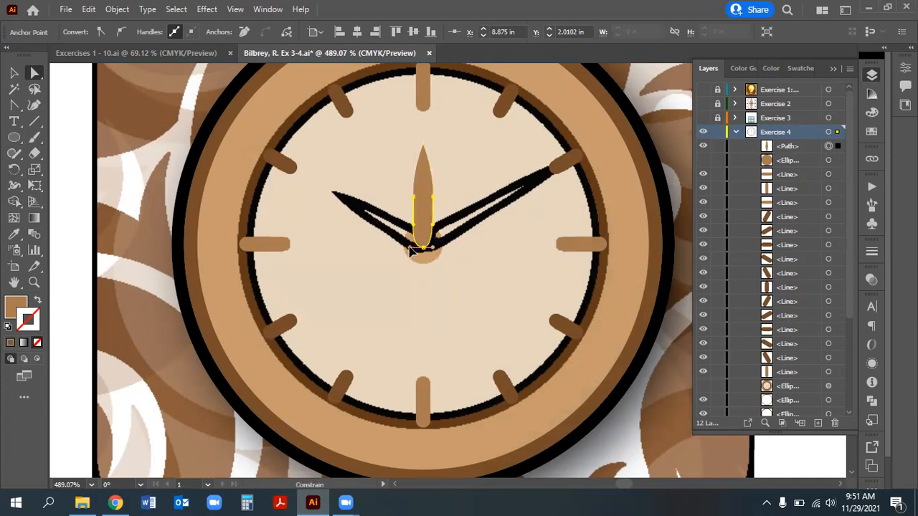
left_click_drag(408, 247, 440, 251)
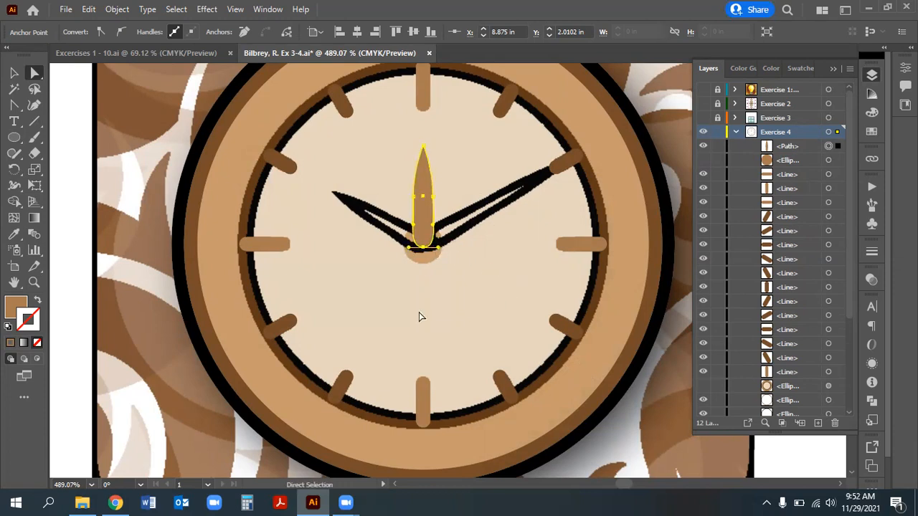
key("ctrl+shift+a")
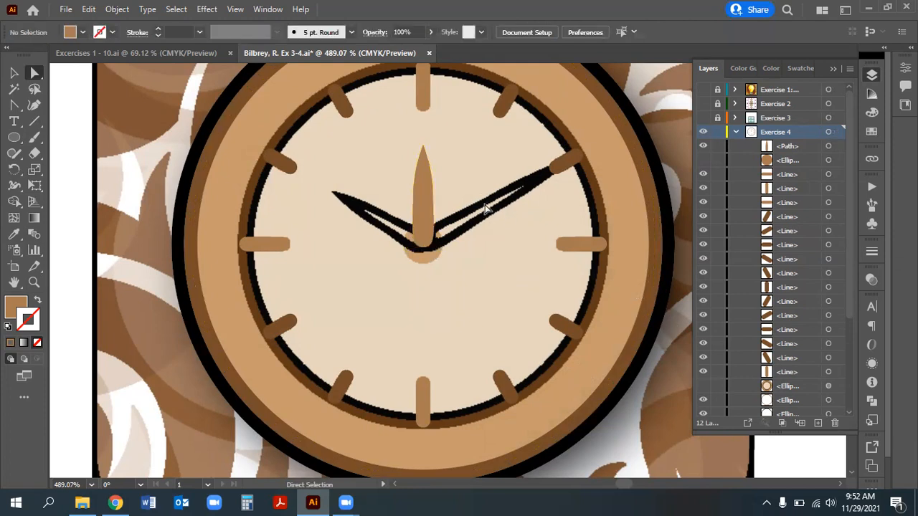
Select the hand's two side anchor points together, nudge them slightly downward, and deselect the shape
left_click(424, 189)
left_click(413, 196)
left_click(433, 196, "shift")
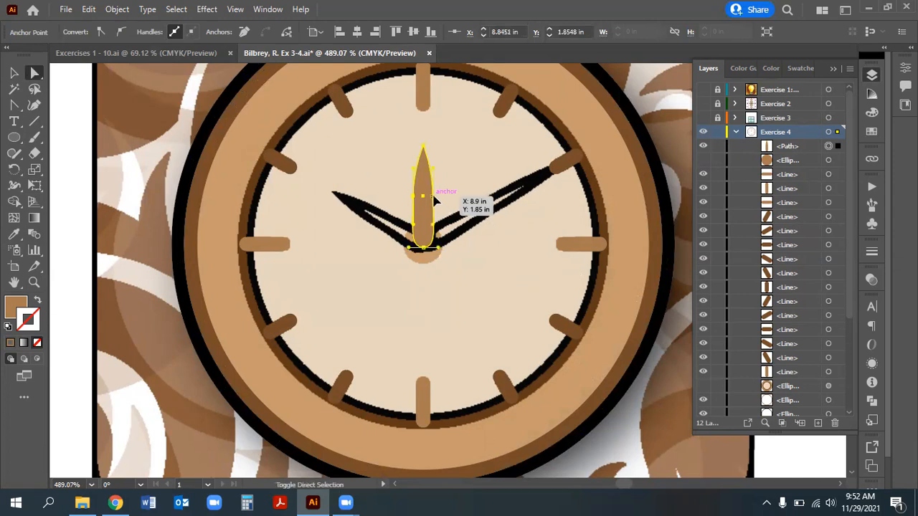
key("Down")
key("Down")
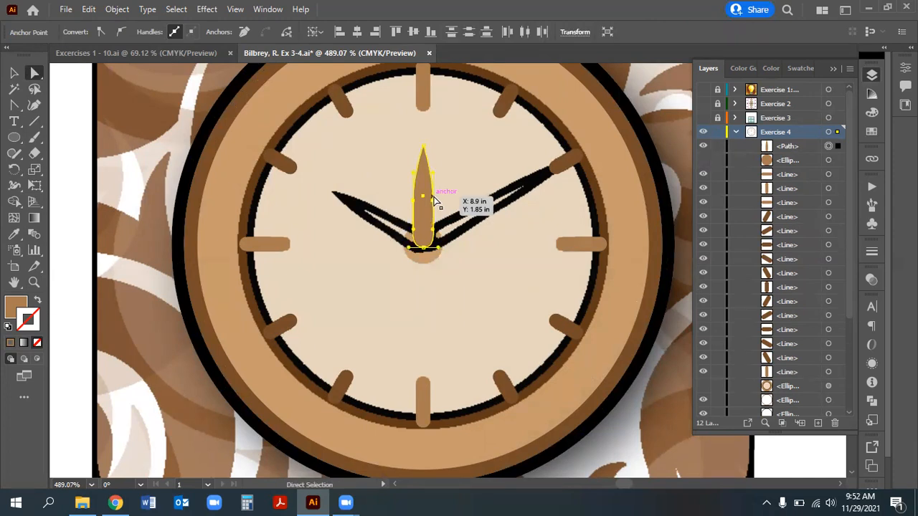
scroll(437, 212, "up", 1)
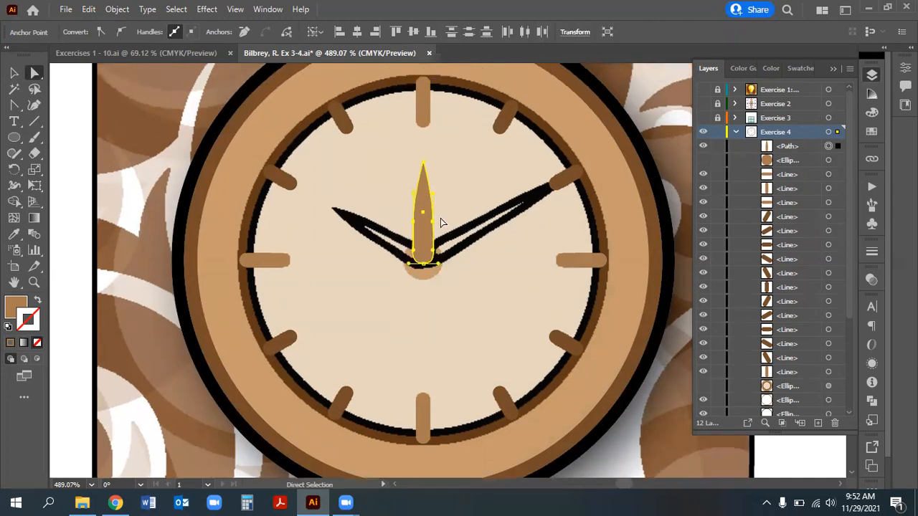
key("ctrl+shift+a")
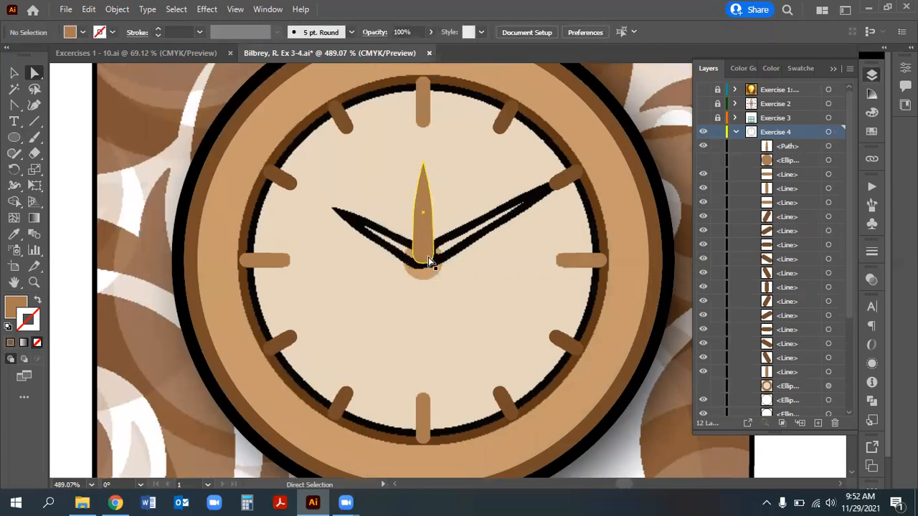
Set the Exercise 4 layer's highlight colour to bright pink (red 255, green 0, blue 128) with the hand's path selected
left_click(423, 216)
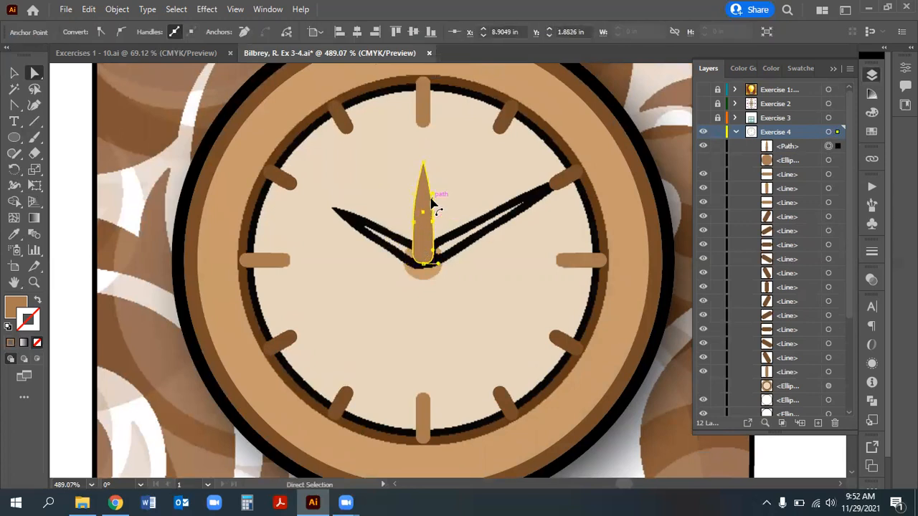
double_click(798, 132)
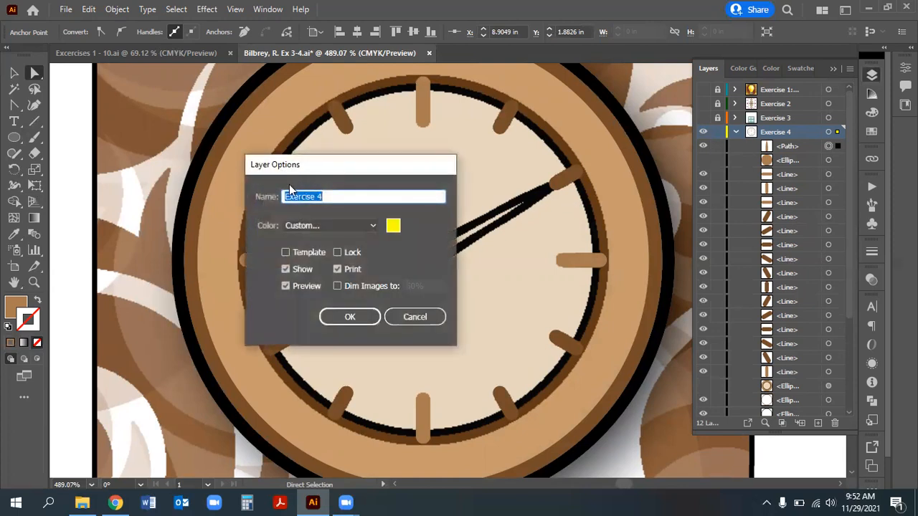
left_click(393, 226)
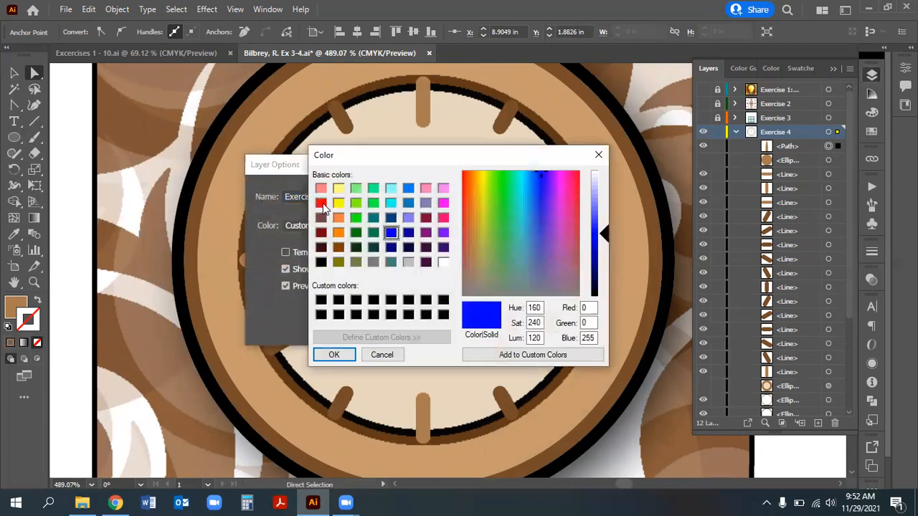
left_click(443, 219)
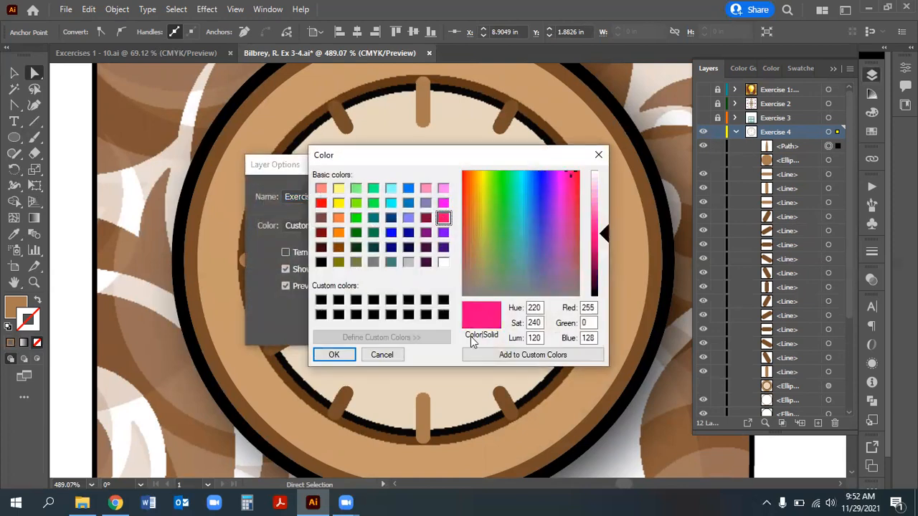
left_click(333, 355)
left_click(351, 317)
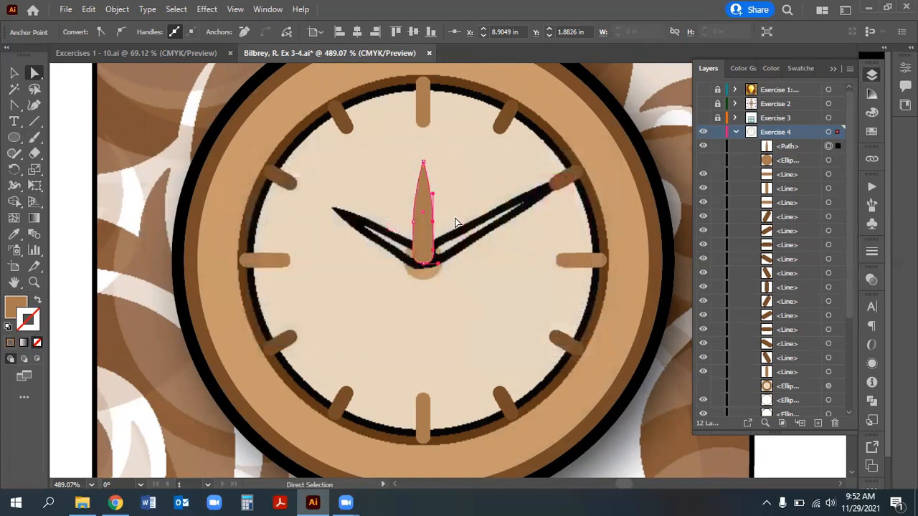
Pull the clock hand's two side anchor points inward toward its centre line to narrow the middle of the hand
left_click(34, 283)
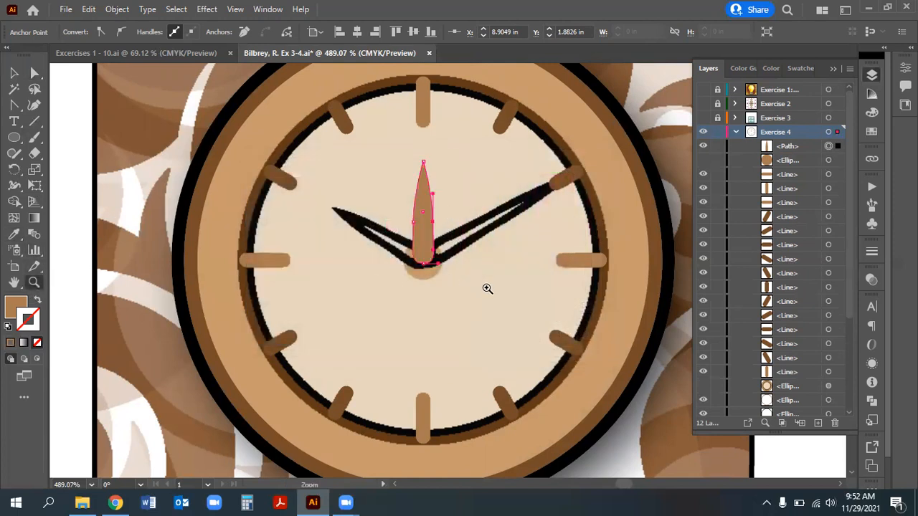
key("ctrl+equal")
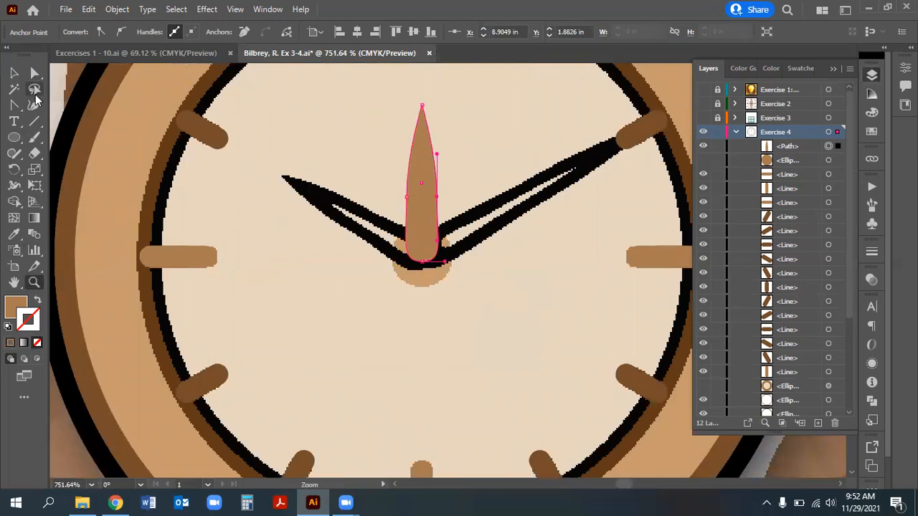
left_click(35, 72)
left_click_drag(434, 155, 437, 154)
mouse_move(434, 205)
left_mouse_down()
mouse_move(408, 205)
mouse_move(416, 205)
left_mouse_up()
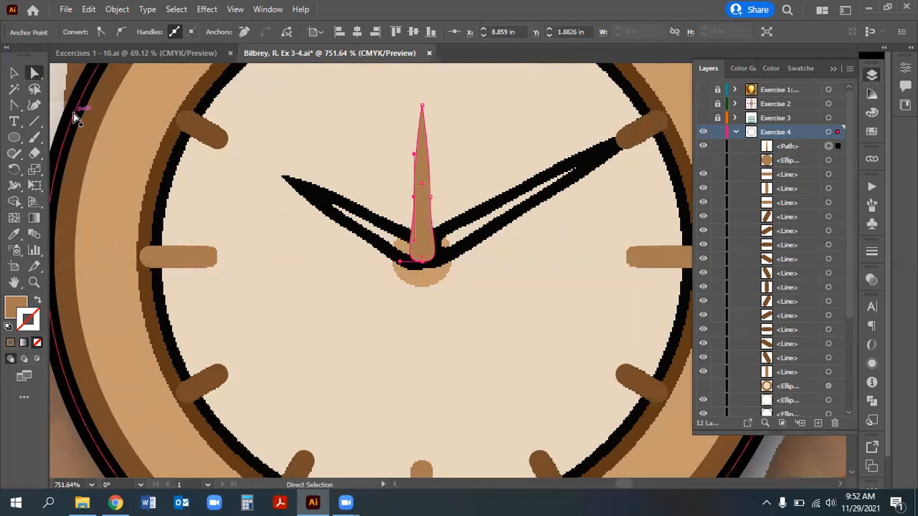
left_click(35, 185)
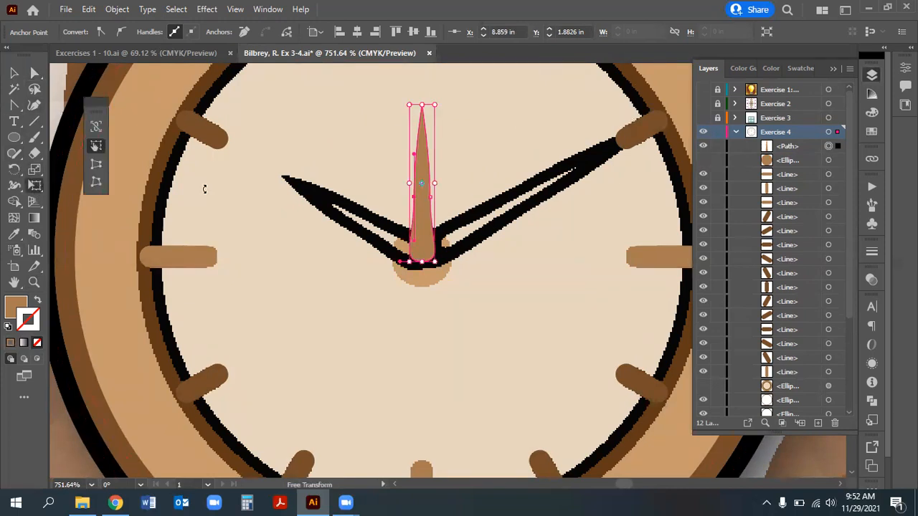
left_click_drag(409, 183, 403, 188)
key("ctrl+z")
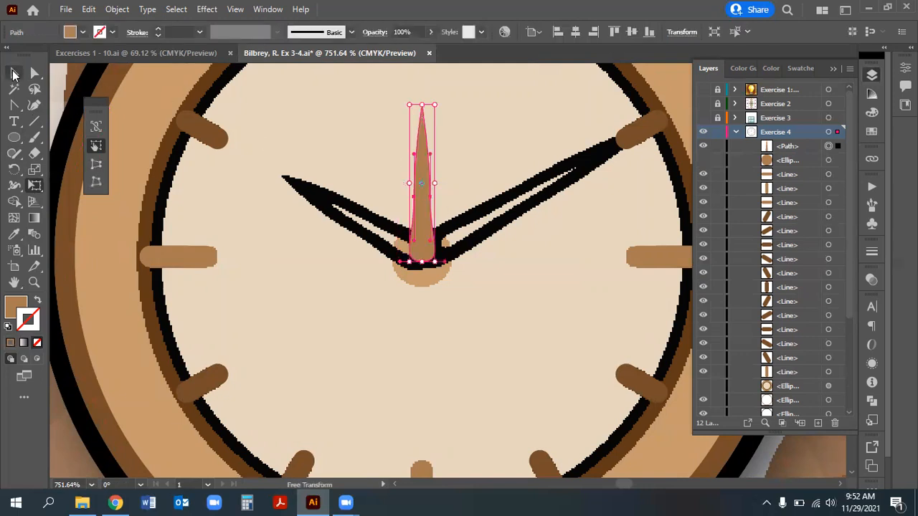
Select the whole upright clock hand and stretch it horizontally with Free Transform to make it slightly wider
left_click(14, 73)
left_click(432, 197)
left_click(423, 201)
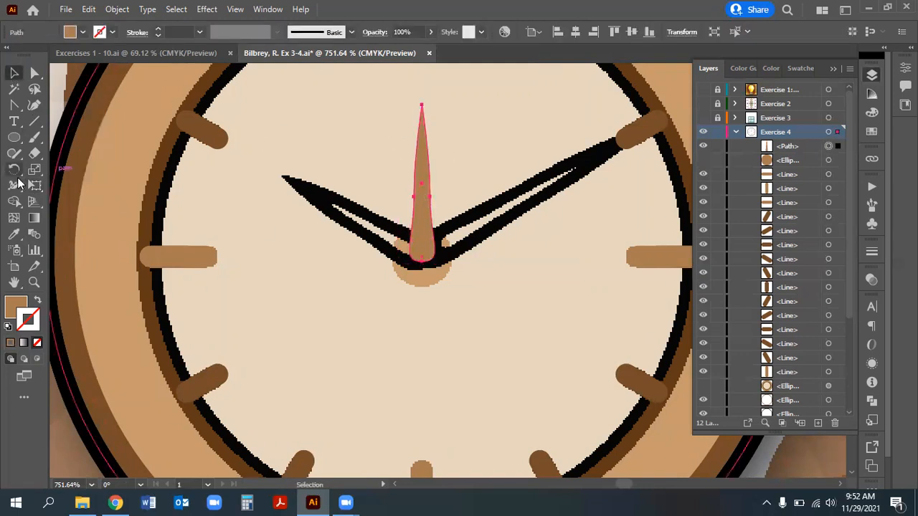
left_click(35, 185)
left_click_drag(407, 184, 396, 185)
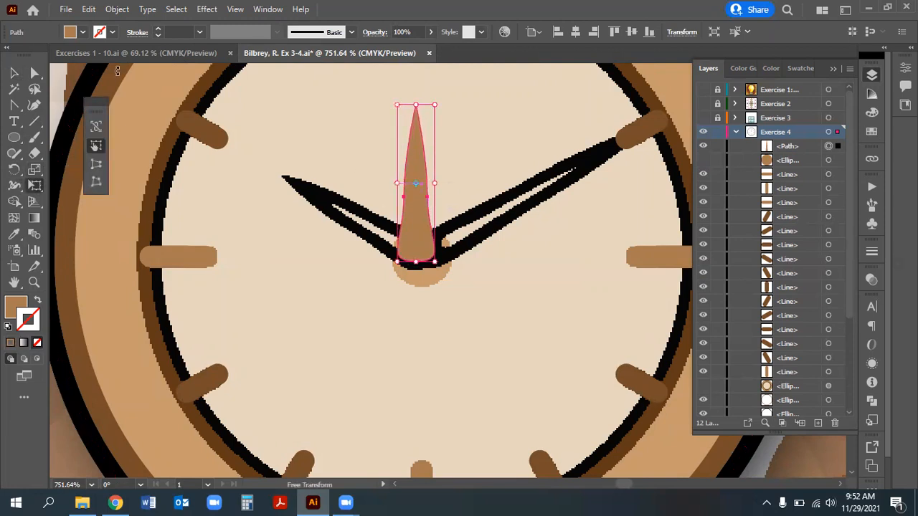
Move the widened hand horizontally to centre it over the clock's centre circle, and deselect it
left_click(12, 76)
left_click(467, 352)
left_click_drag(421, 236, 425, 238)
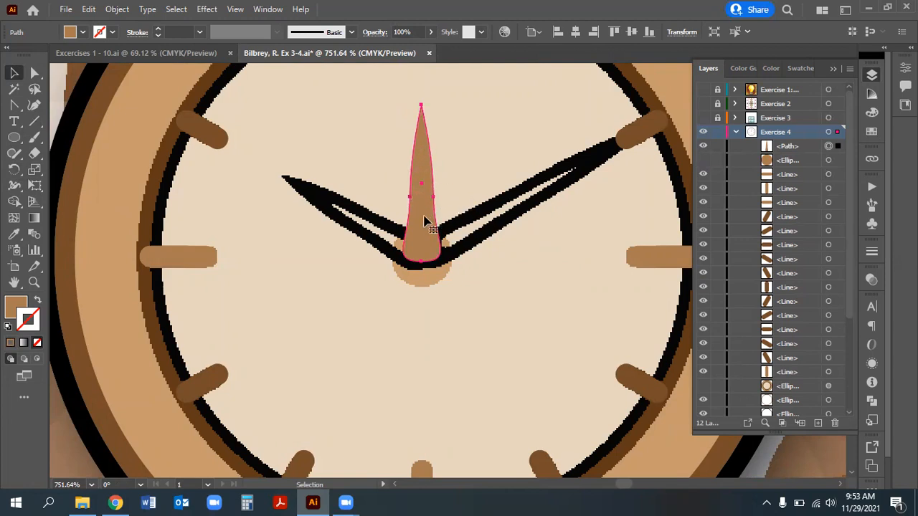
left_click(444, 192)
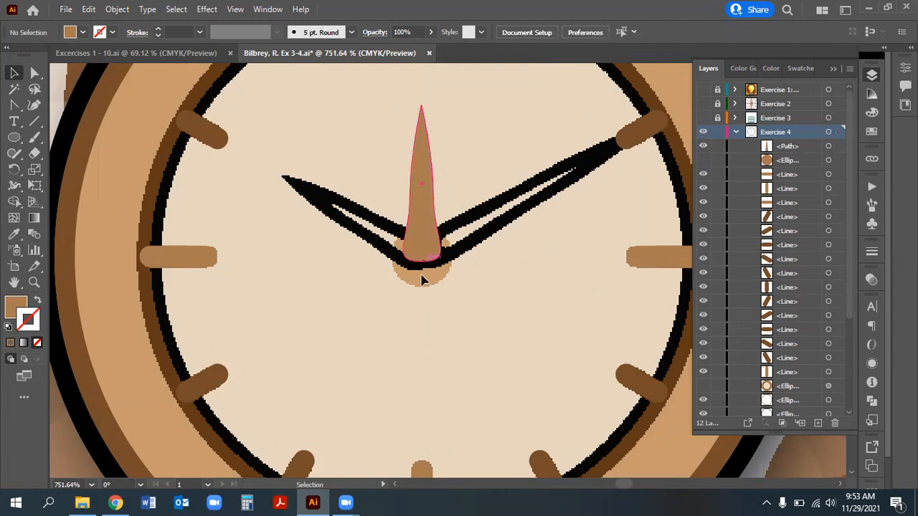
Move the hand's lowest anchor point down to the bottom edge of the template hands' base, and select the whole hand
key("a")
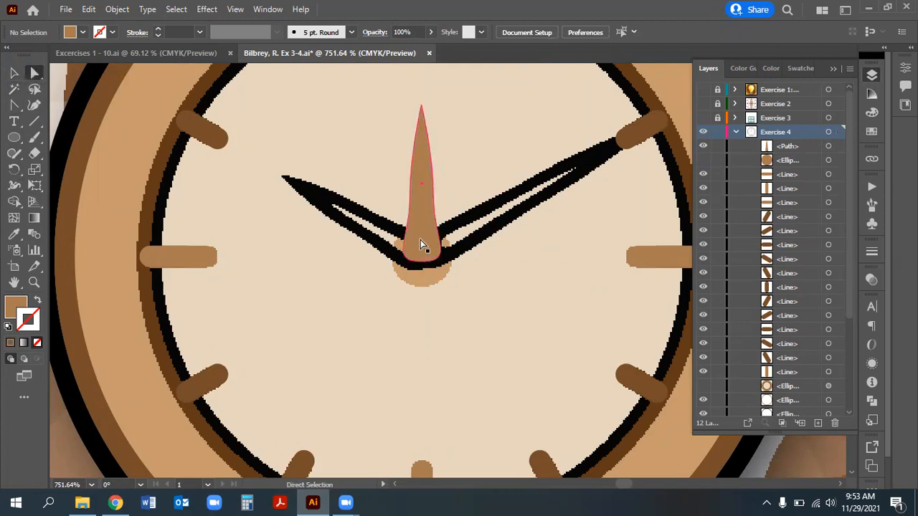
left_click(420, 245)
left_click(422, 262)
mouse_move(423, 267)
left_mouse_down()
mouse_move(420, 260)
mouse_move(424, 272)
left_mouse_up()
key("ctrl+z")
key("ctrl+z")
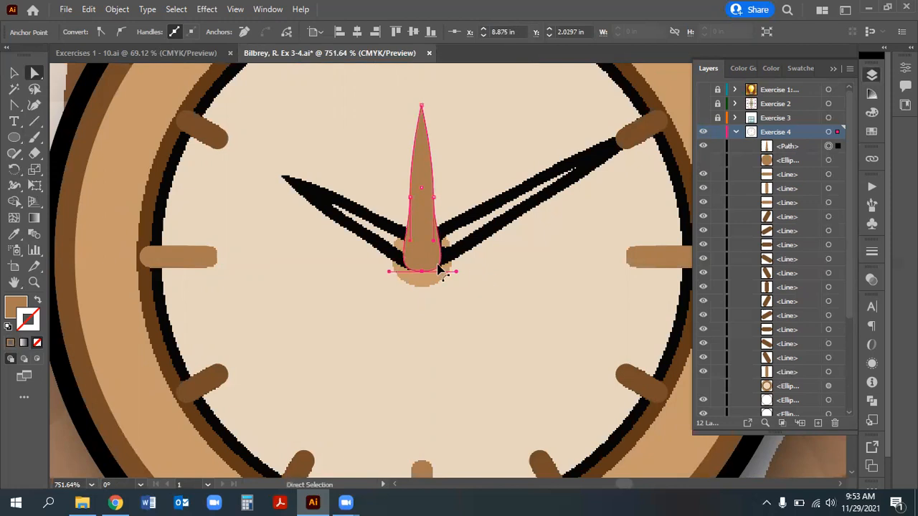
left_click(14, 73)
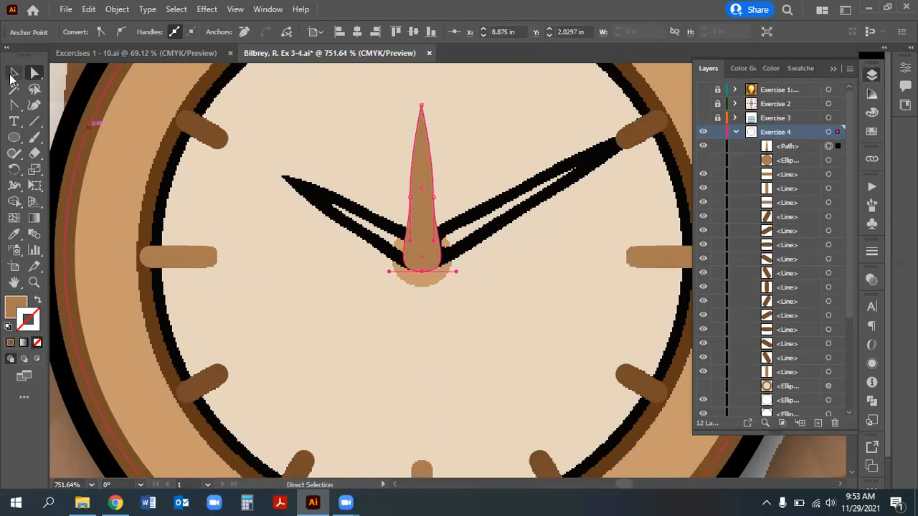
left_click(515, 115)
left_click(421, 229)
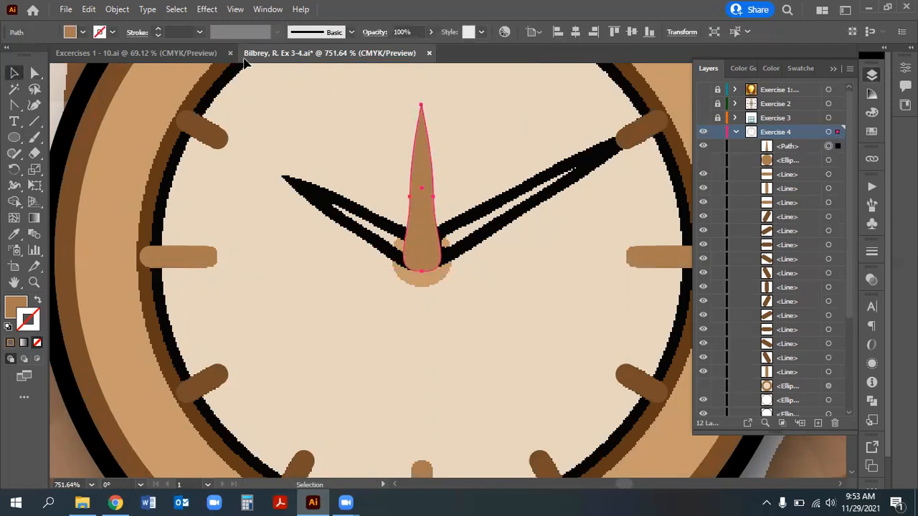
Cut the hand's path and paste it back in its original position
left_click(89, 8)
left_click(107, 60)
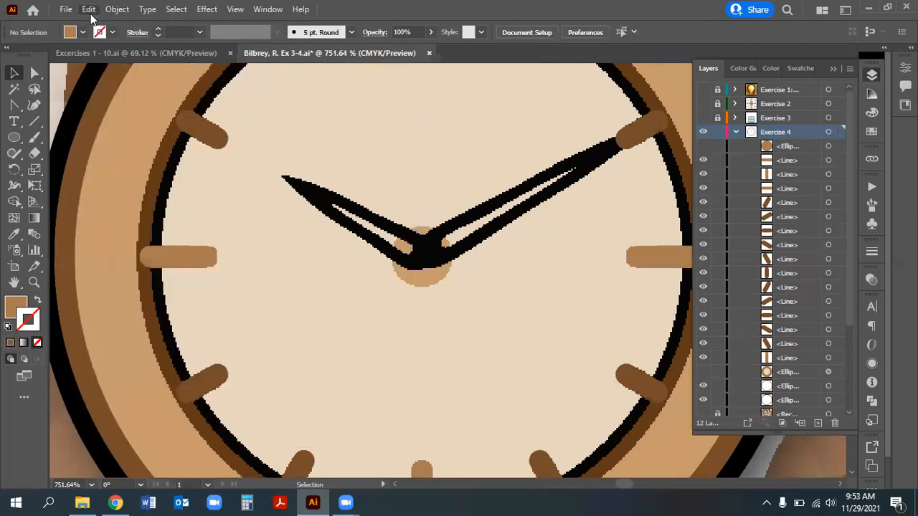
left_click(89, 9)
left_click(123, 104)
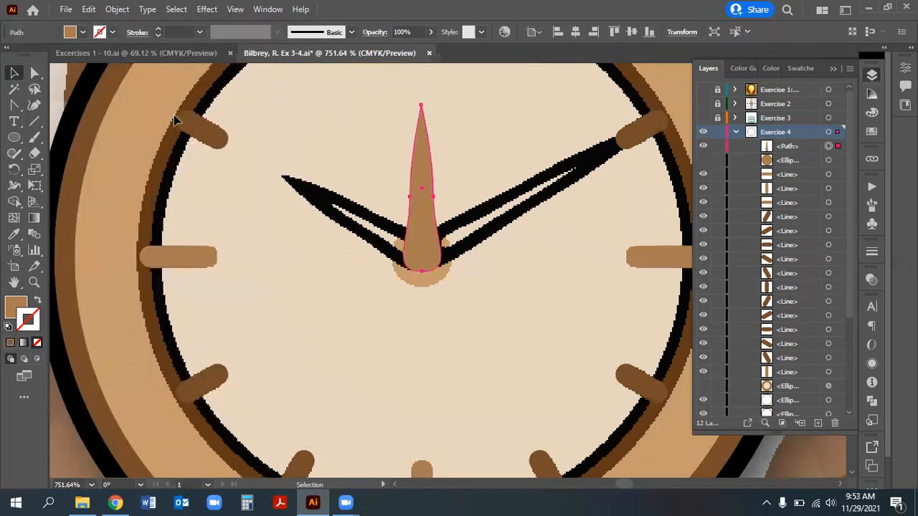
Copy the hand's path and paste the duplicate in the same position in front of the original
left_click(89, 9)
left_click(109, 73)
left_click(89, 9)
left_click(109, 104)
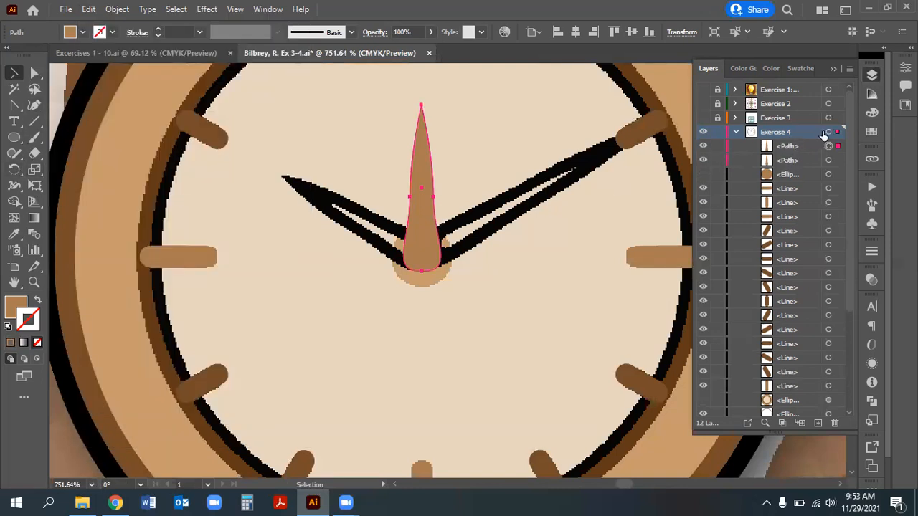
Give the duplicated hand a yellow fill and no stroke
left_click(872, 132)
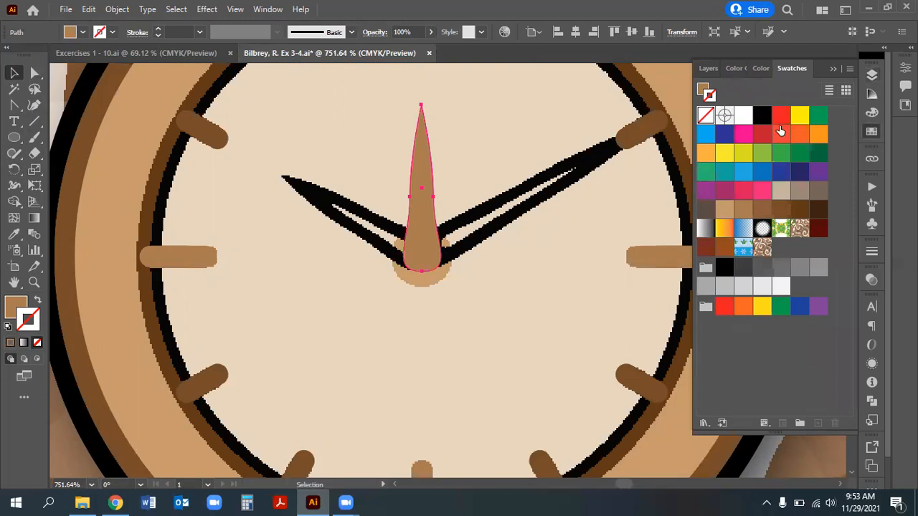
left_click(799, 115)
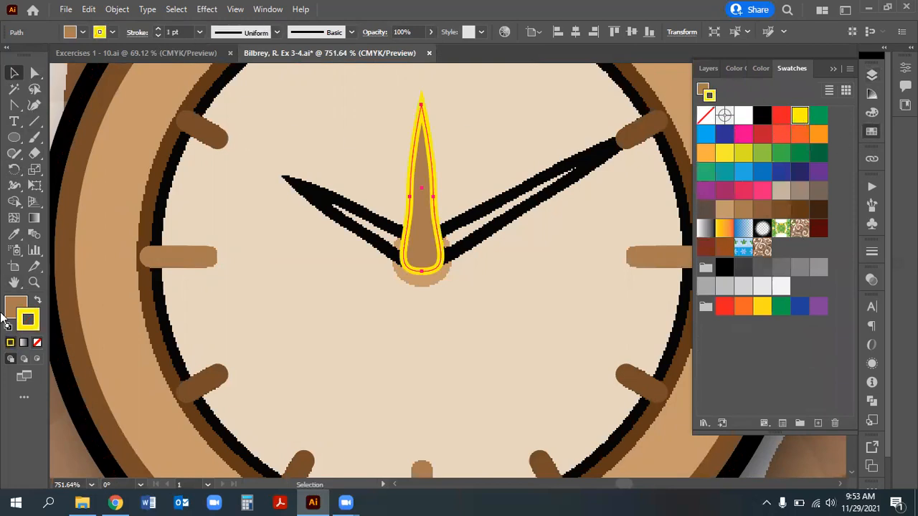
left_click(37, 300)
left_click(37, 343)
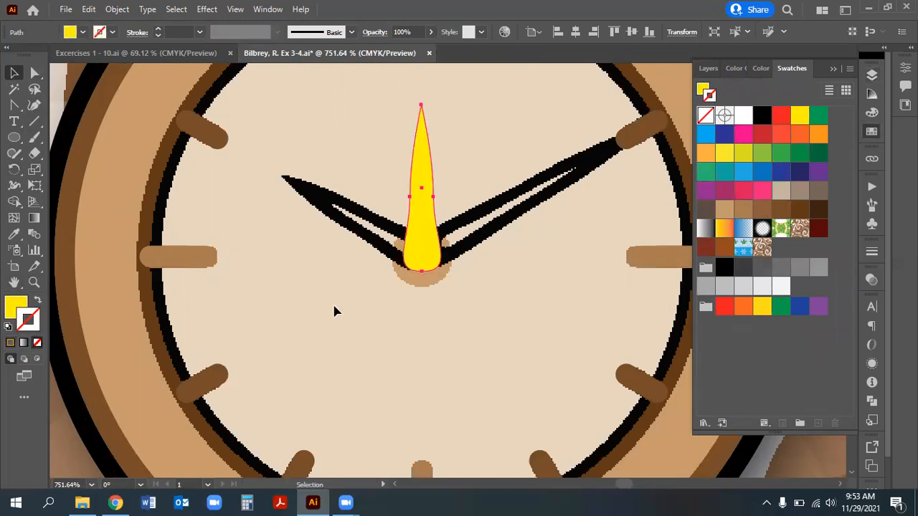
Shrink the yellow hand proportionally from its centre and stretch its base downward so it fits inside the brown hand
left_click_drag(426, 243, 488, 222)
key("ctrl+z")
left_click(34, 186)
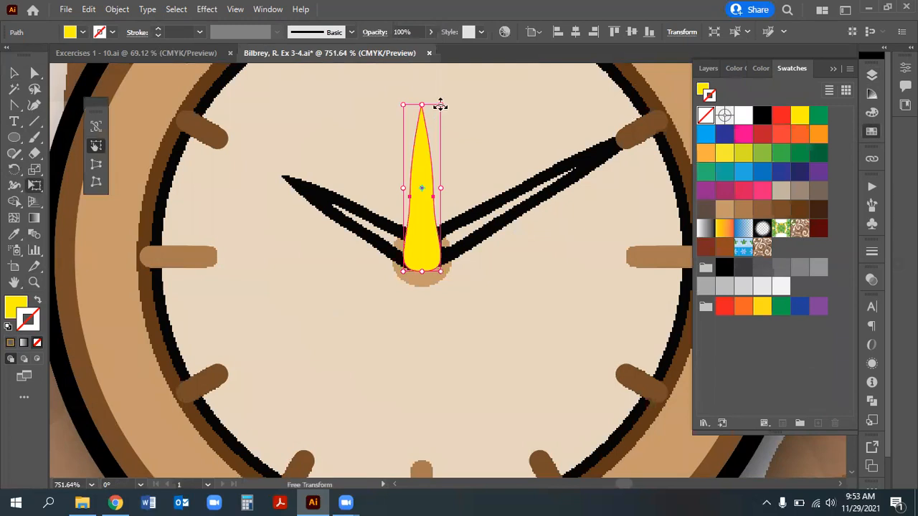
left_click_drag(440, 106, 428, 140)
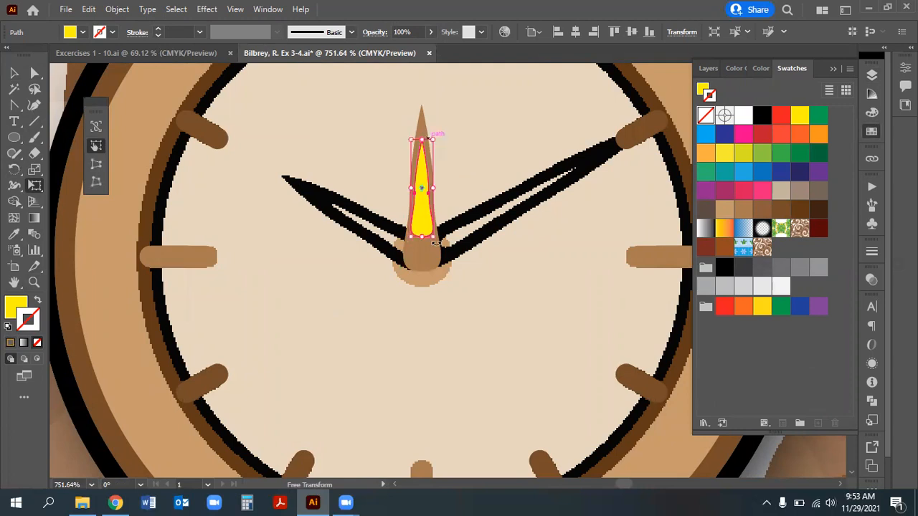
left_click_drag(422, 239, 422, 263)
left_click(14, 72)
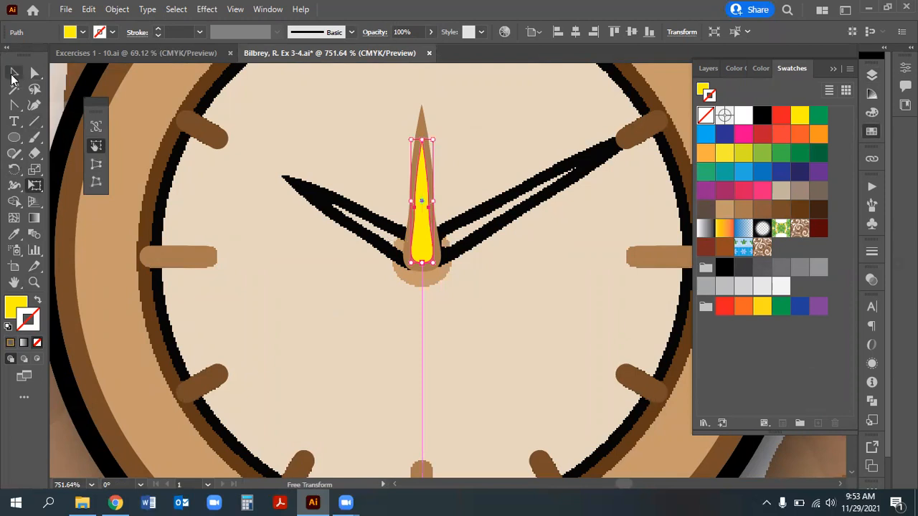
Change the larger brown hand's fill to black
left_click(428, 127)
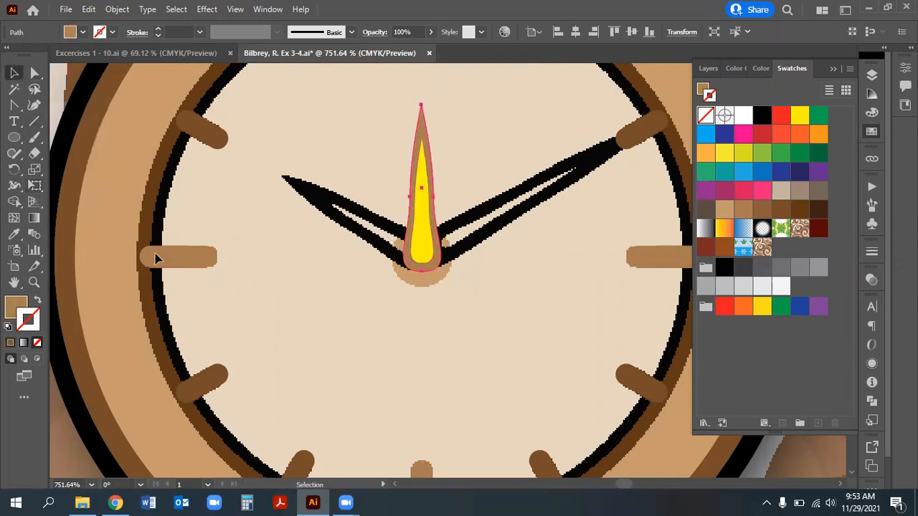
left_click(23, 299)
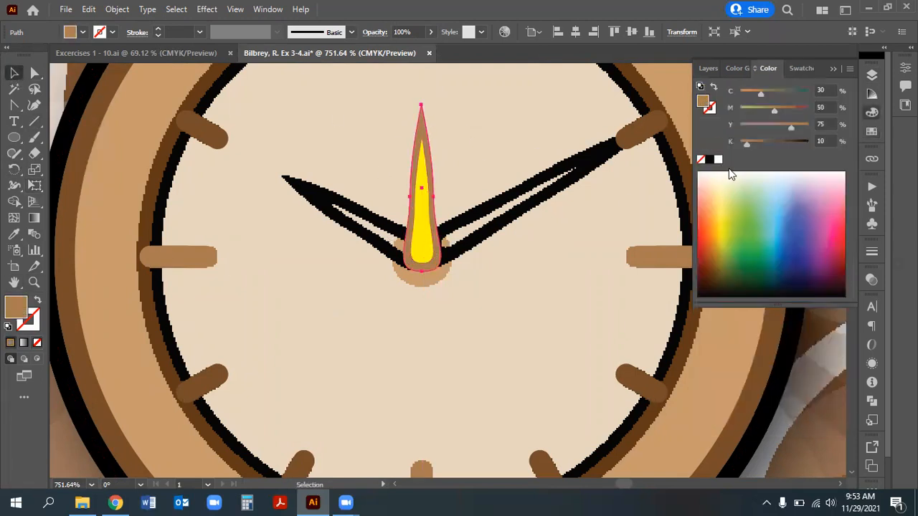
left_click(872, 131)
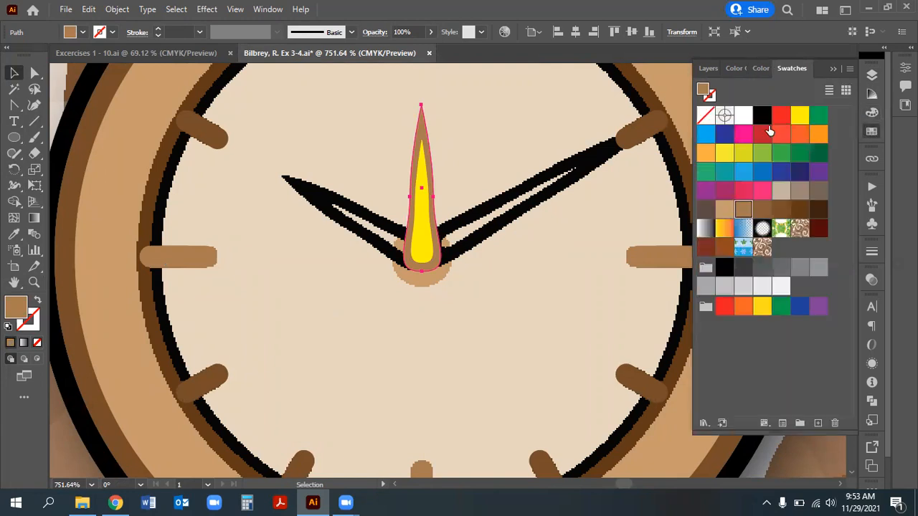
left_click(762, 116)
Narrow the yellow inner shape symmetrically with Free Transform and lower its tip to leave a thicker black border
left_click(422, 228)
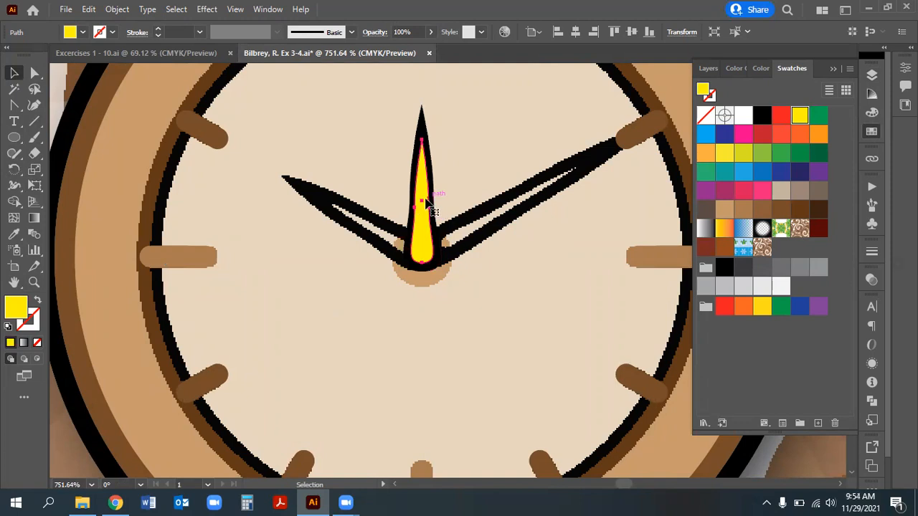
left_click(34, 282)
left_click(406, 226)
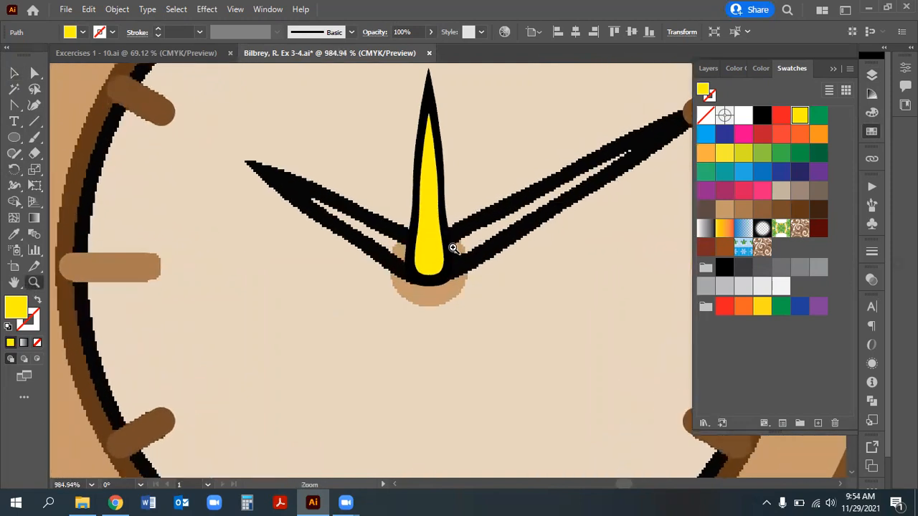
key("v")
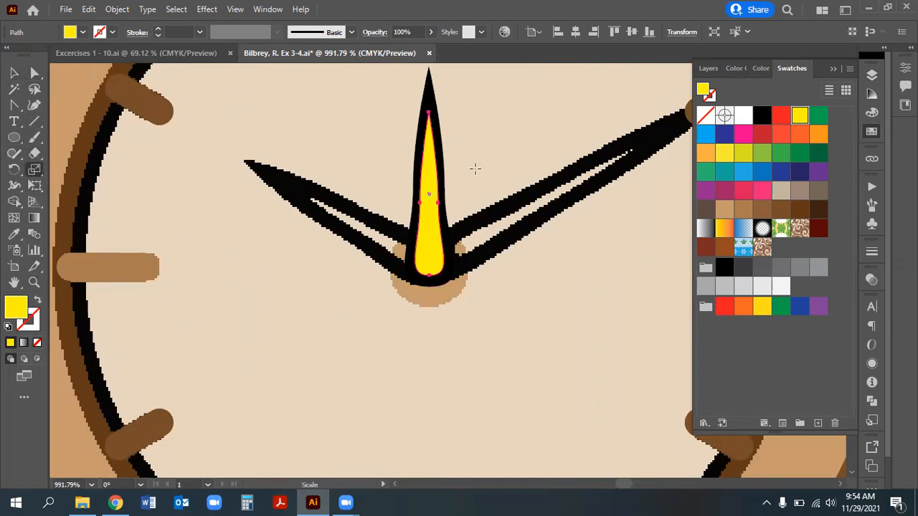
left_click(34, 185)
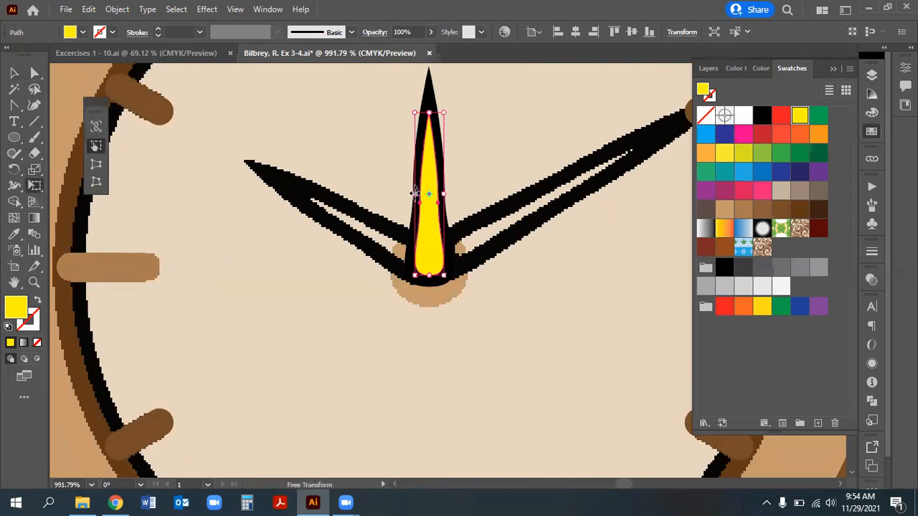
left_click_drag(414, 193, 421, 195)
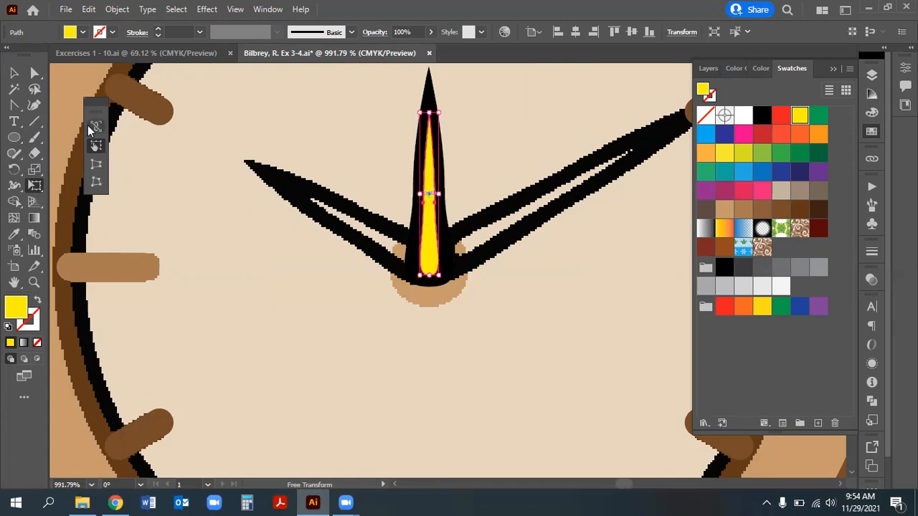
left_click_drag(427, 112, 427, 132)
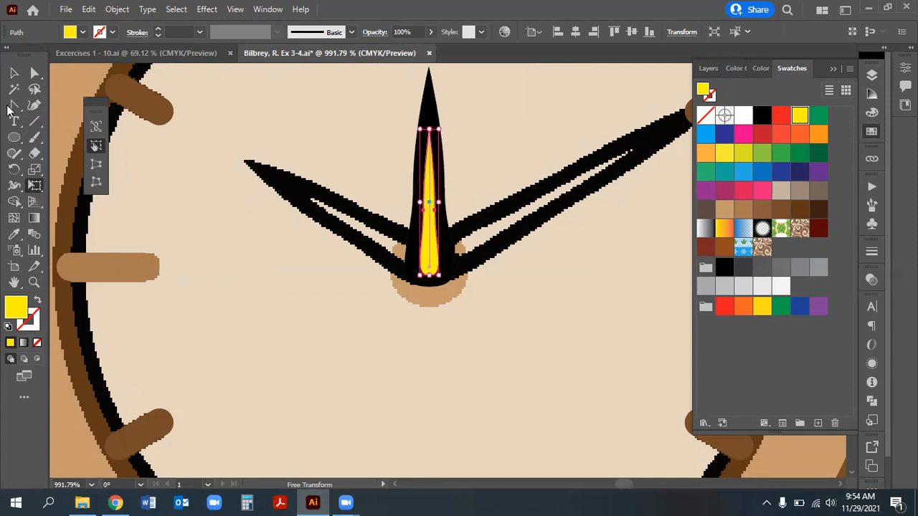
Move the yellow inner shape slightly upward inside the black hand, and leave it selected
key("a")
left_click(240, 370)
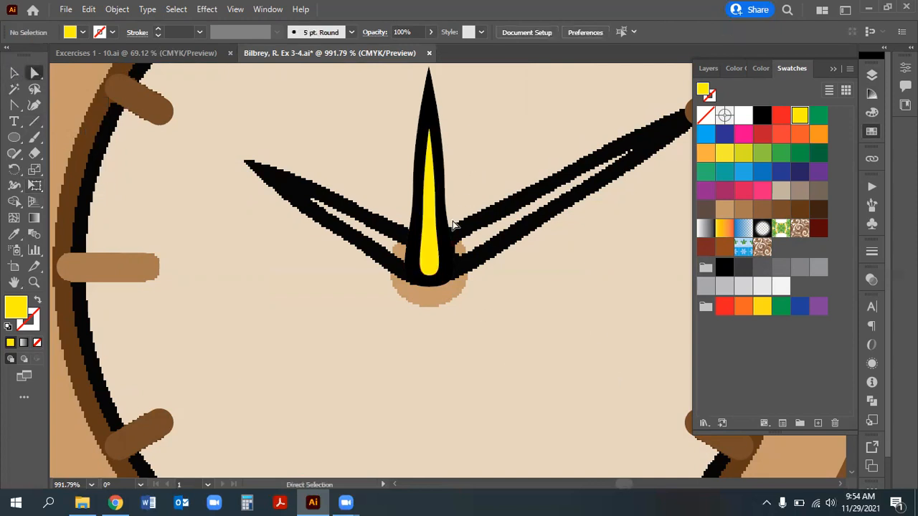
left_click(429, 245)
left_click_drag(428, 246, 428, 235)
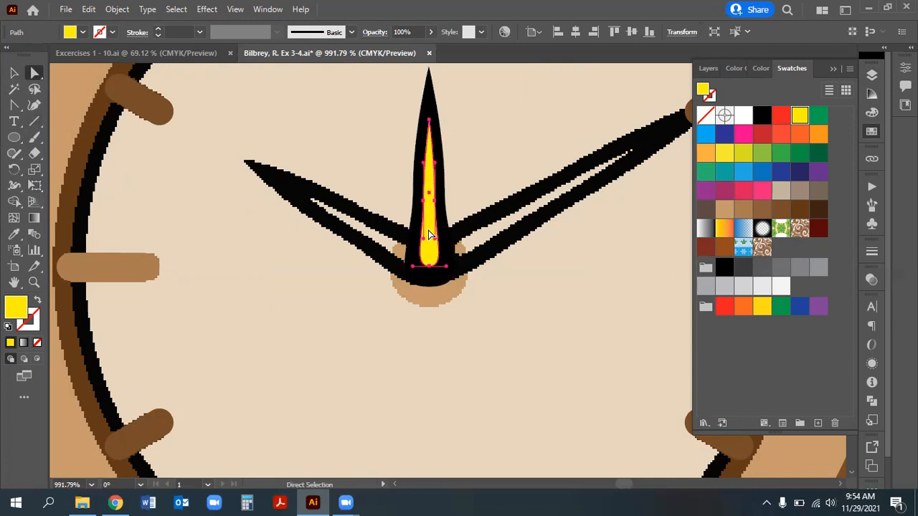
left_click(13, 72)
left_click(479, 153)
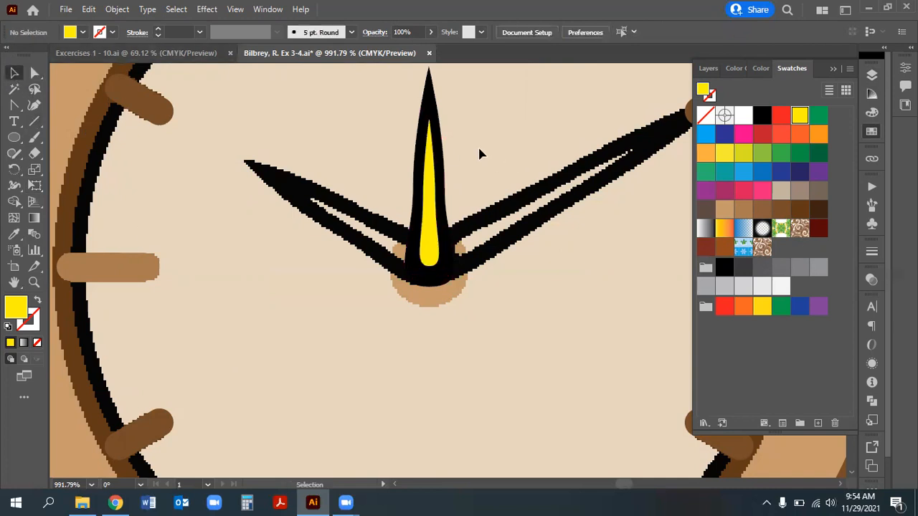
left_click(427, 169)
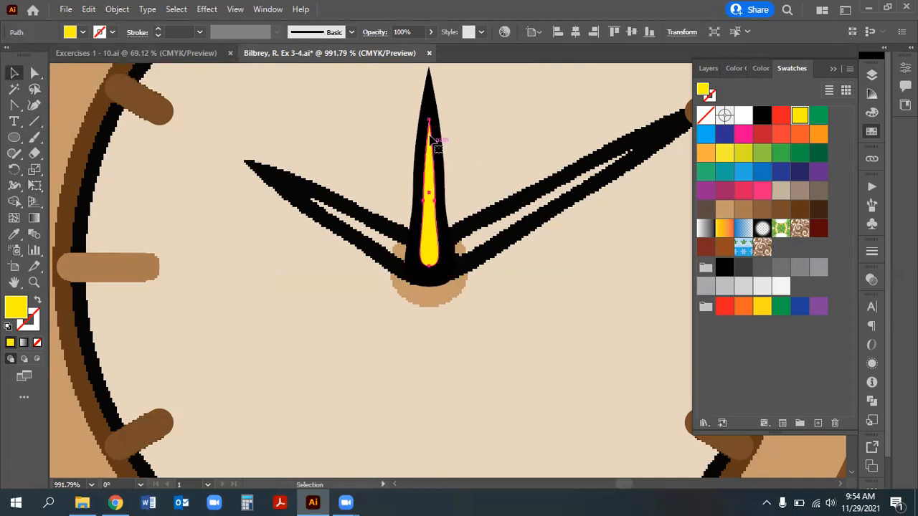
Cut the yellow inner shape out of the black hand with Shape Builder, and deselect the hollow hand
left_click(428, 80, "shift")
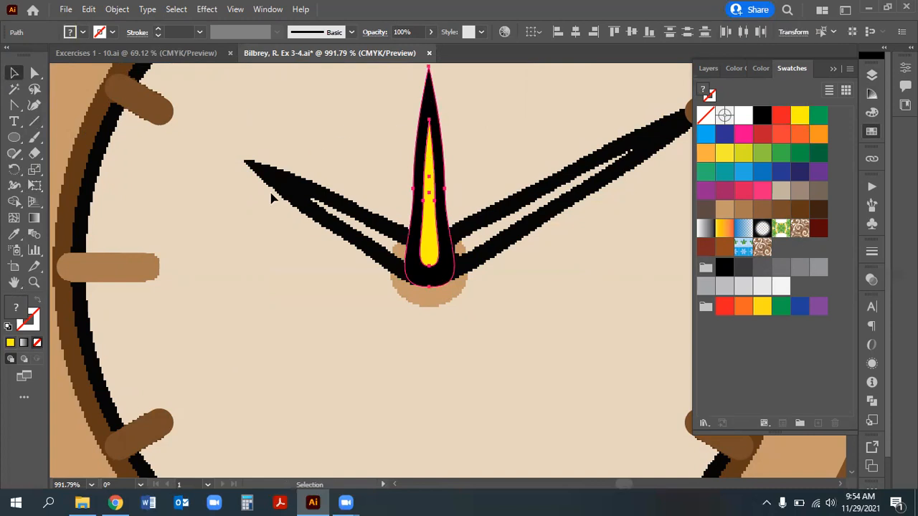
left_click(13, 202)
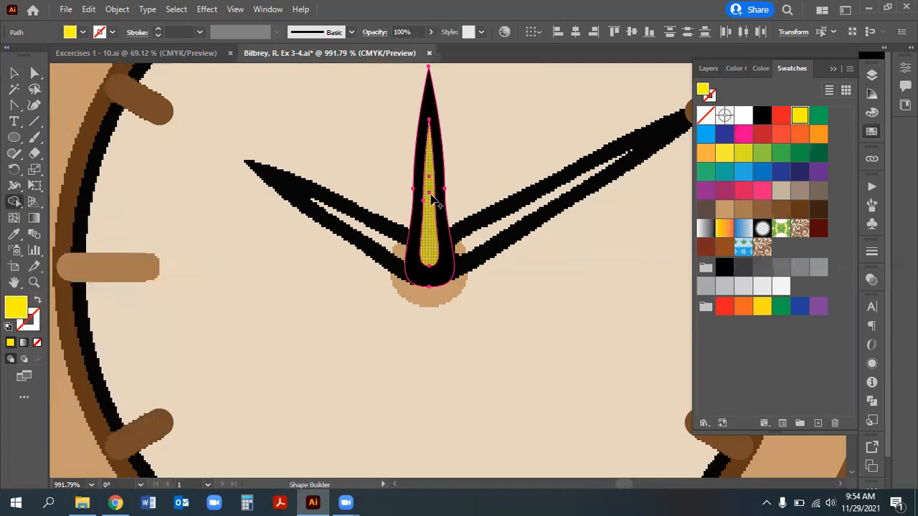
left_click(433, 200, "alt")
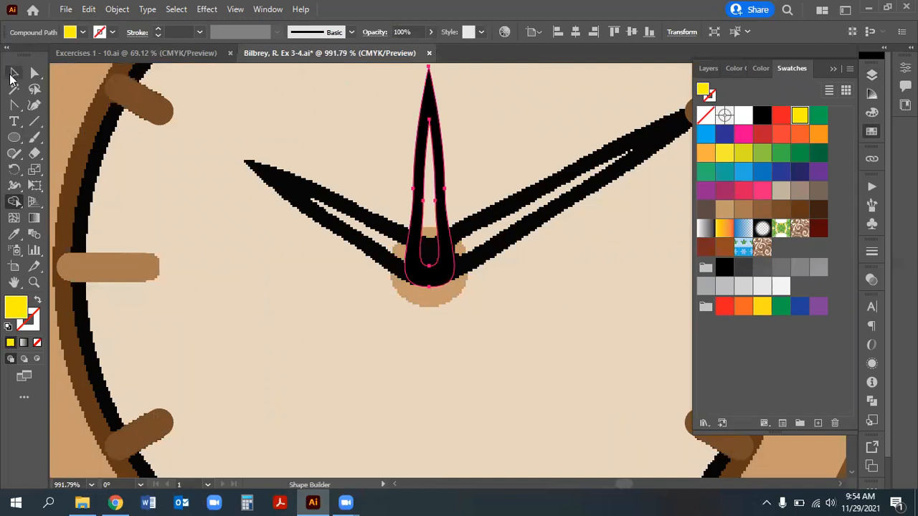
left_click(16, 73)
left_click(451, 210)
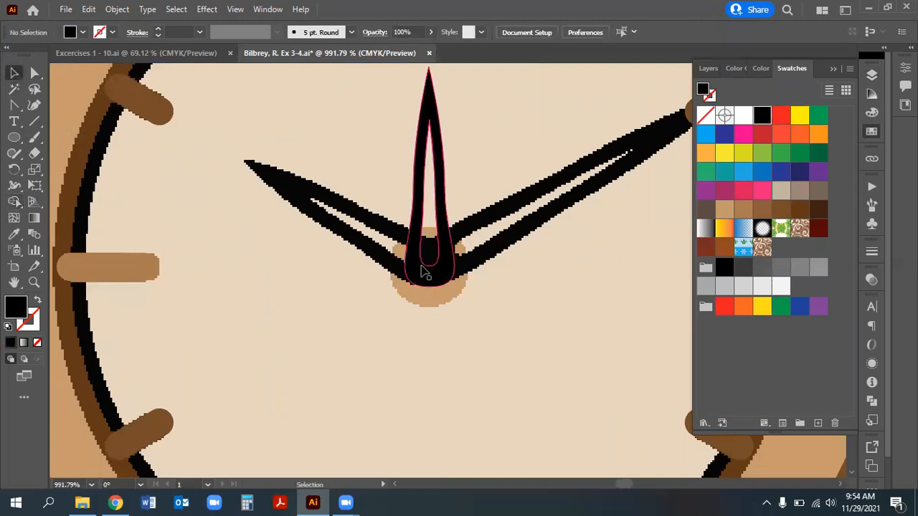
Move the hollow hand upward in Outline view so the clock's centre mark falls within its rounded base
key("ctrl+minus")
key("ctrl+minus")
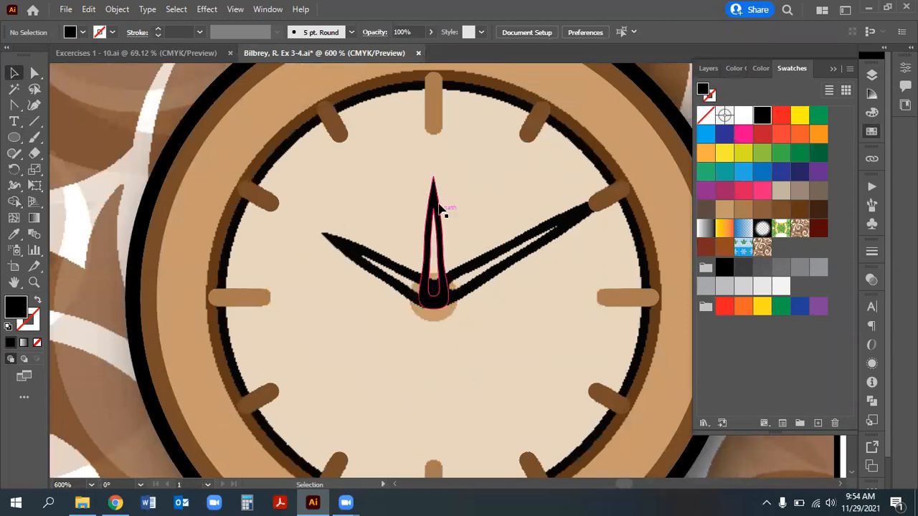
left_click(436, 301)
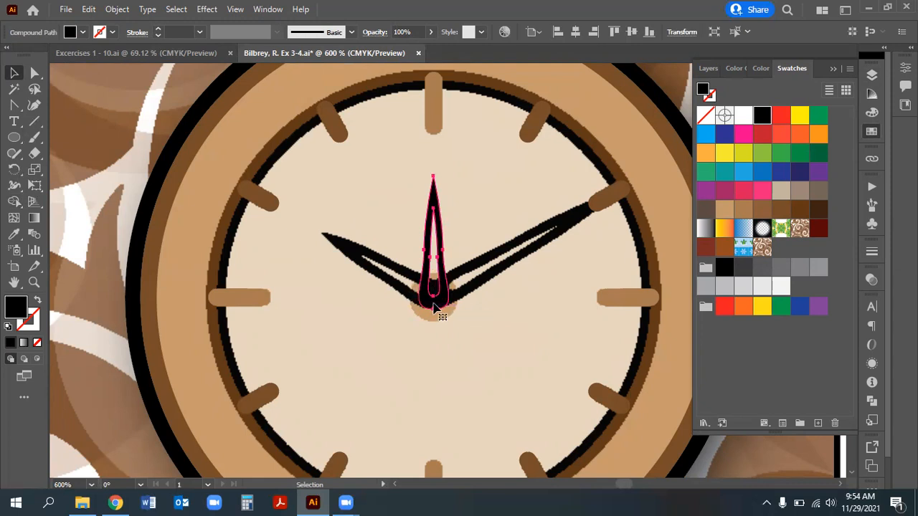
left_click(34, 283)
left_click_drag(418, 304, 578, 357)
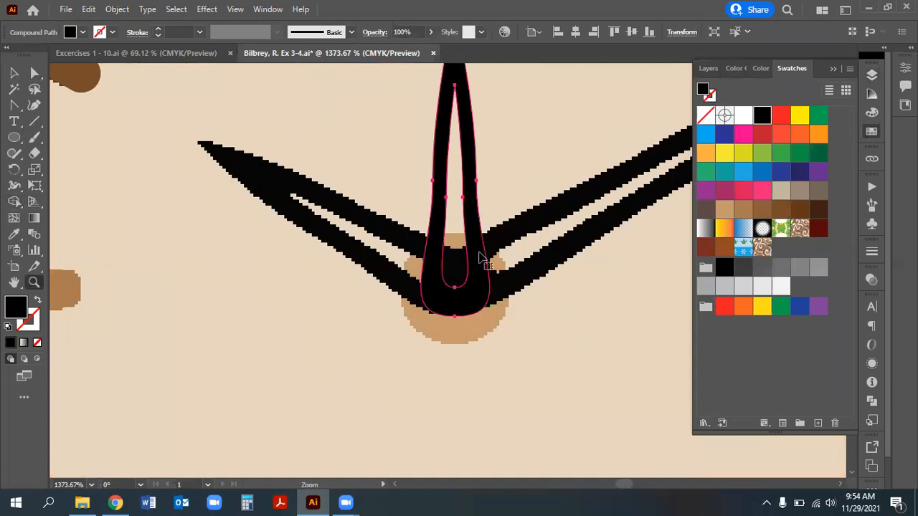
key("ctrl+y")
key("v")
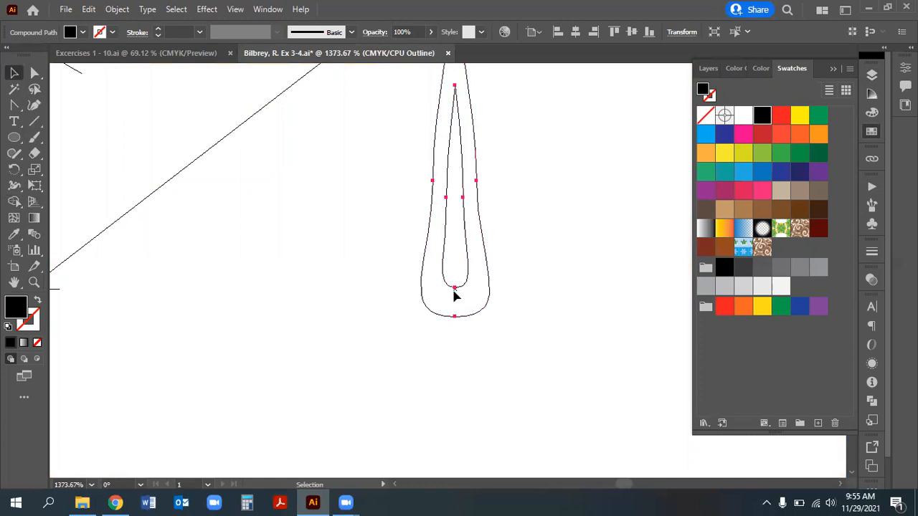
left_click_drag(471, 260, 471, 258)
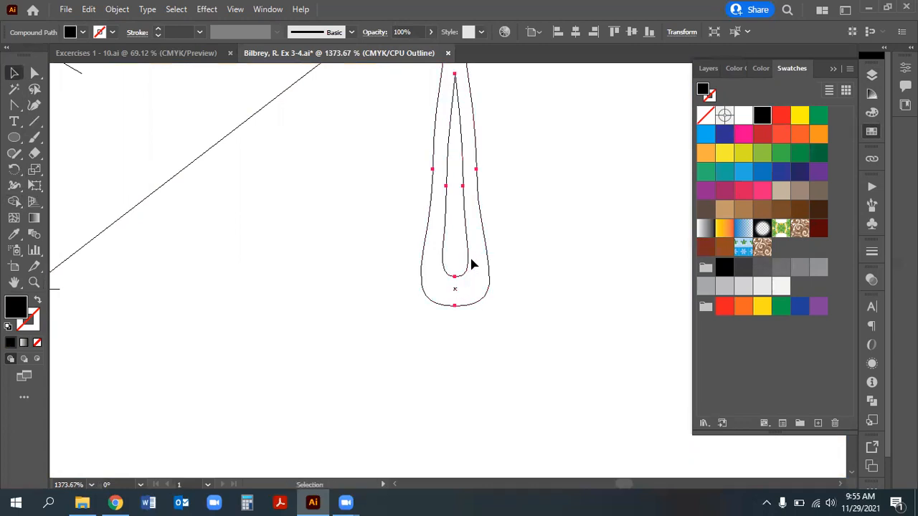
Nudge the hand slightly further up so the clock's centre mark sits midway within its solid base, and return to Preview view
left_click(33, 282)
mouse_move(476, 307)
left_mouse_down()
mouse_move(668, 371)
mouse_move(480, 295)
left_mouse_up()
left_click_drag(432, 205, 476, 306)
scroll(508, 327, "down", 4)
scroll(469, 222, "up", 1)
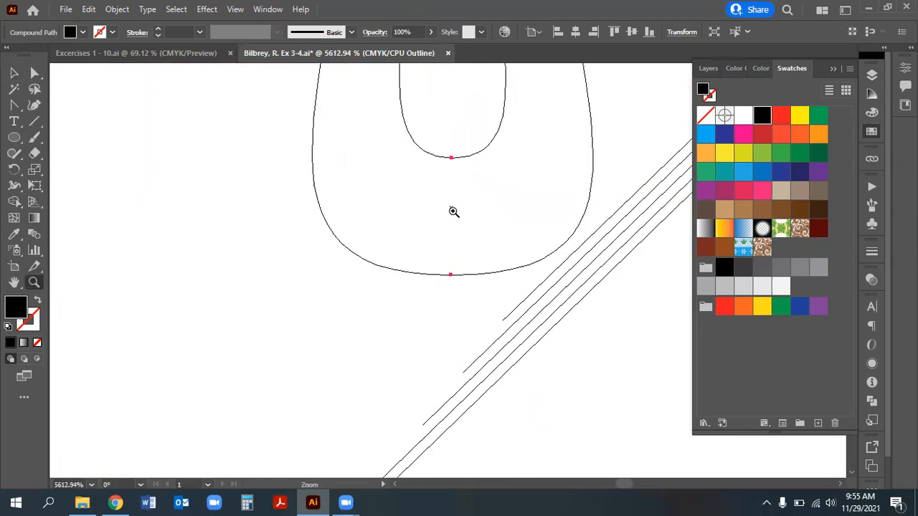
scroll(455, 203, "up", 4)
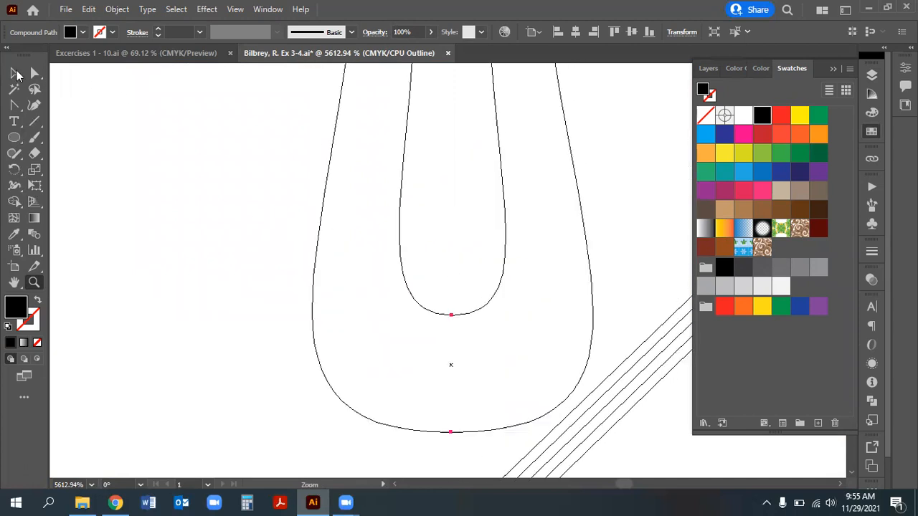
left_click(13, 72)
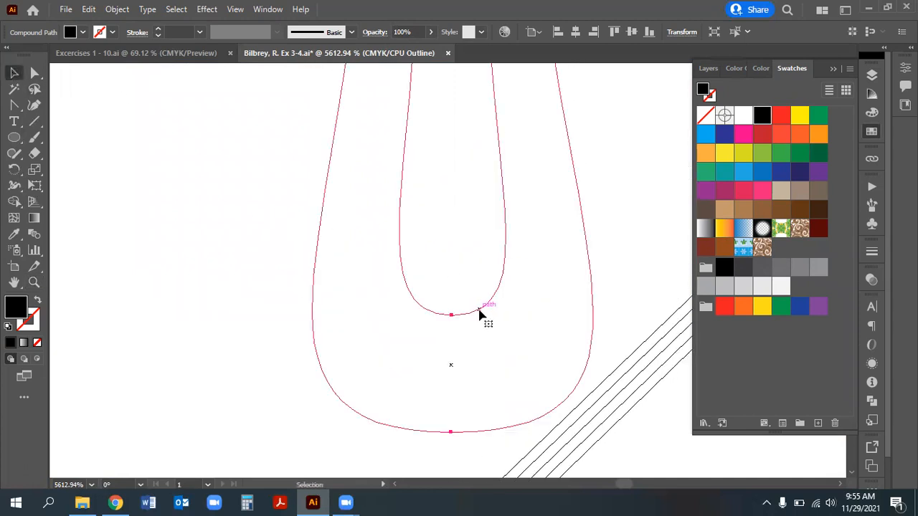
left_click_drag(479, 314, 480, 308)
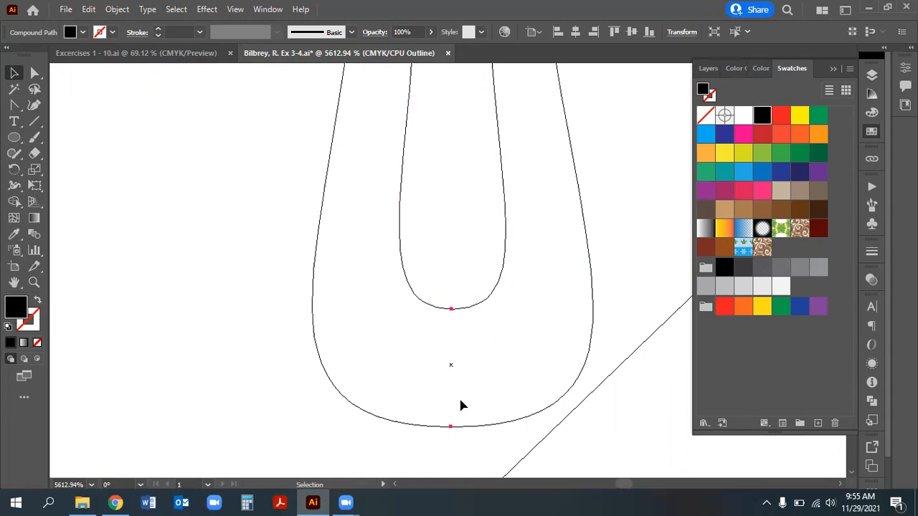
key("a")
key("ctrl+y")
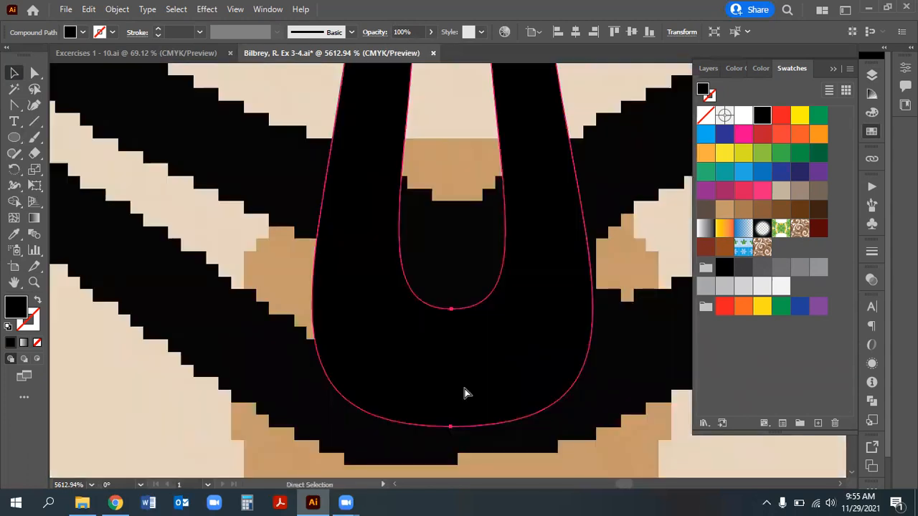
key("ctrl+minus")
key("ctrl+minus")
key("ctrl+minus")
key("ctrl+minus")
key("ctrl+minus")
key("ctrl+minus")
key("ctrl+minus")
key("ctrl+minus")
key("v")
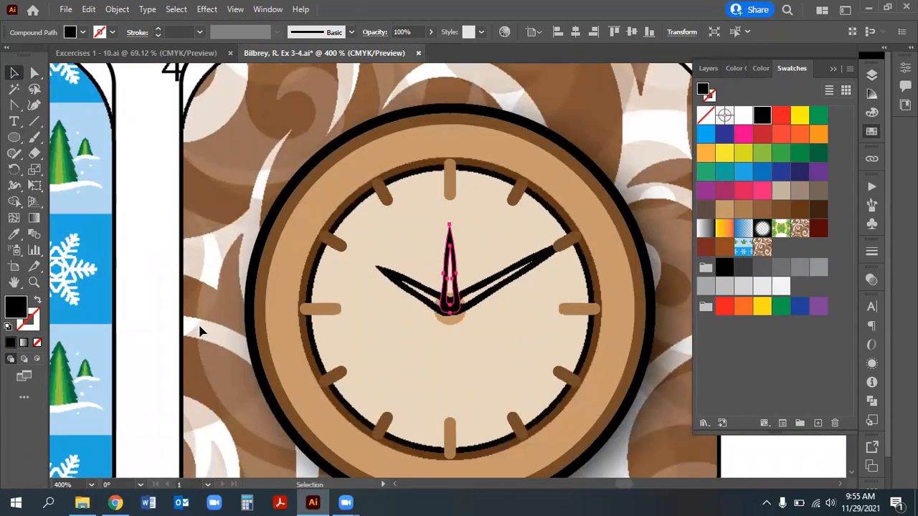
left_click(33, 283)
left_click_drag(511, 337, 602, 362)
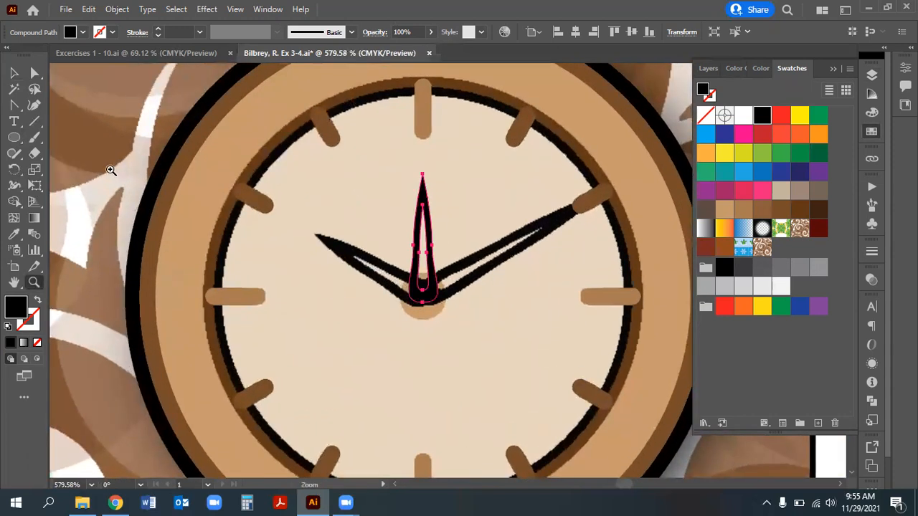
left_click(14, 73)
left_click(14, 169)
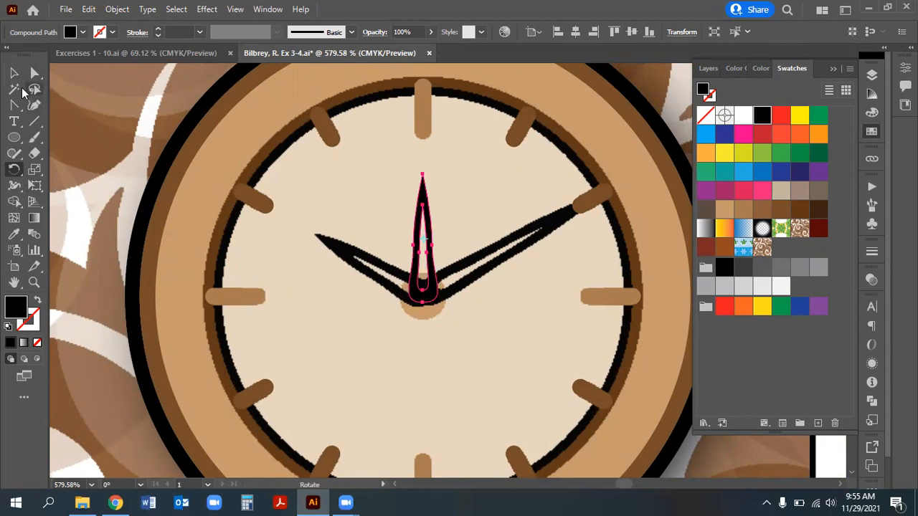
key("v")
left_click(415, 352)
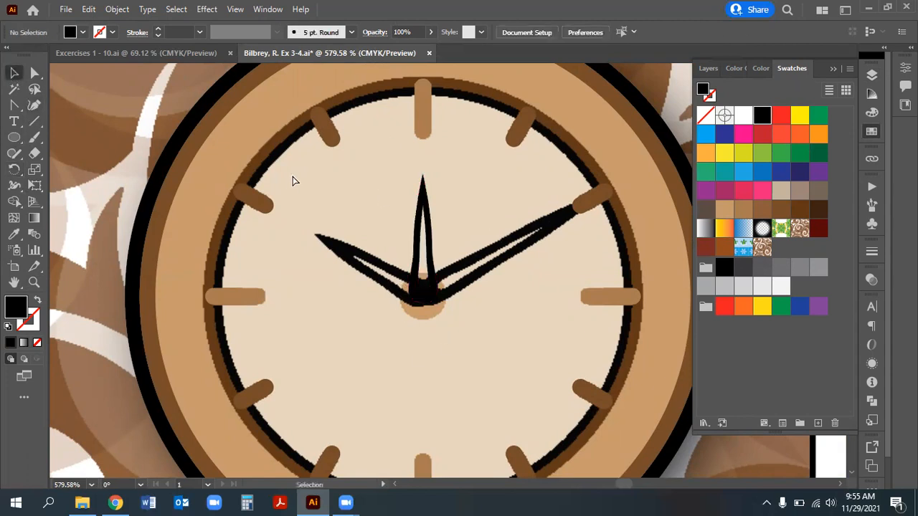
Make a copy of the vertical hand rotated 60° around the clock's centre in Outline view, and return to Preview view
key("ctrl+y")
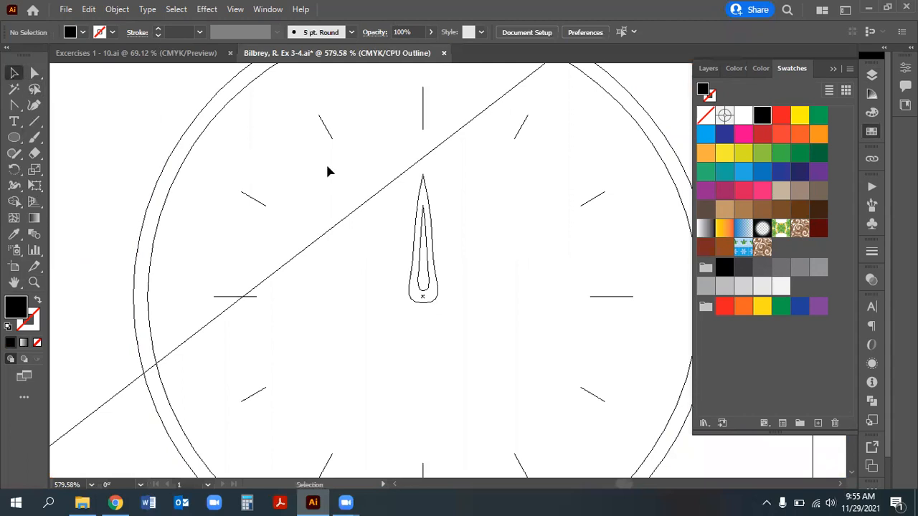
left_click(423, 192)
left_click(14, 170)
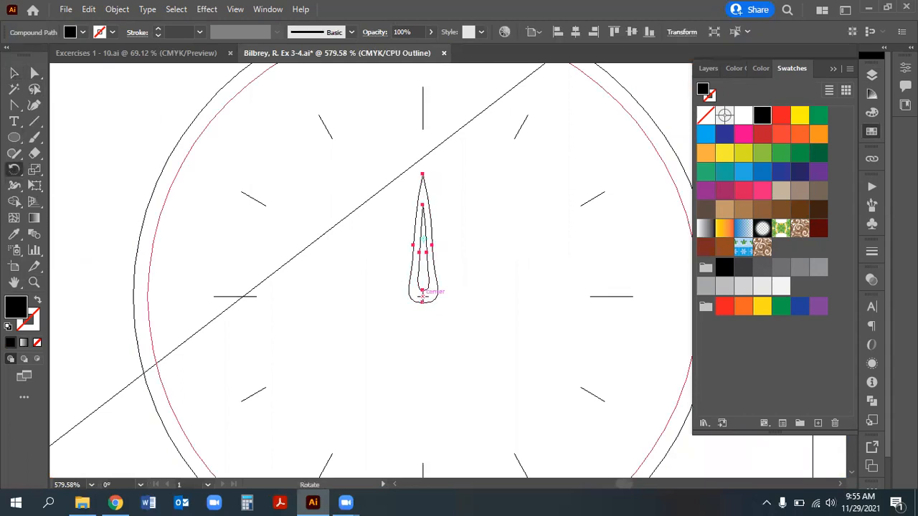
left_click(423, 300, "alt")
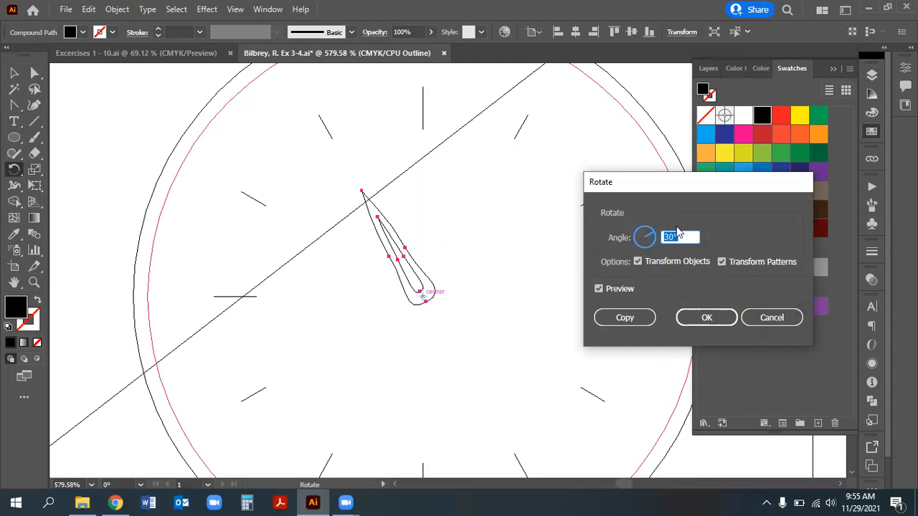
left_click(684, 234)
key("Tab")
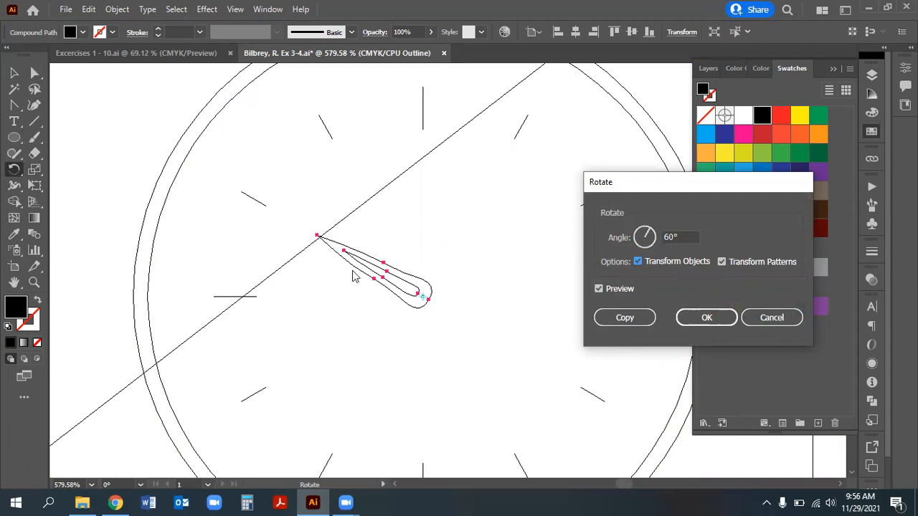
left_click(648, 324)
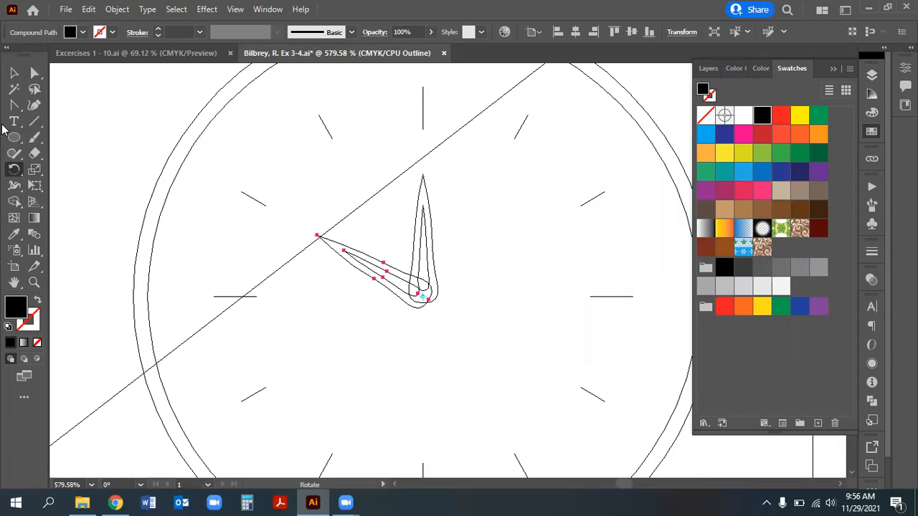
key("ctrl+y")
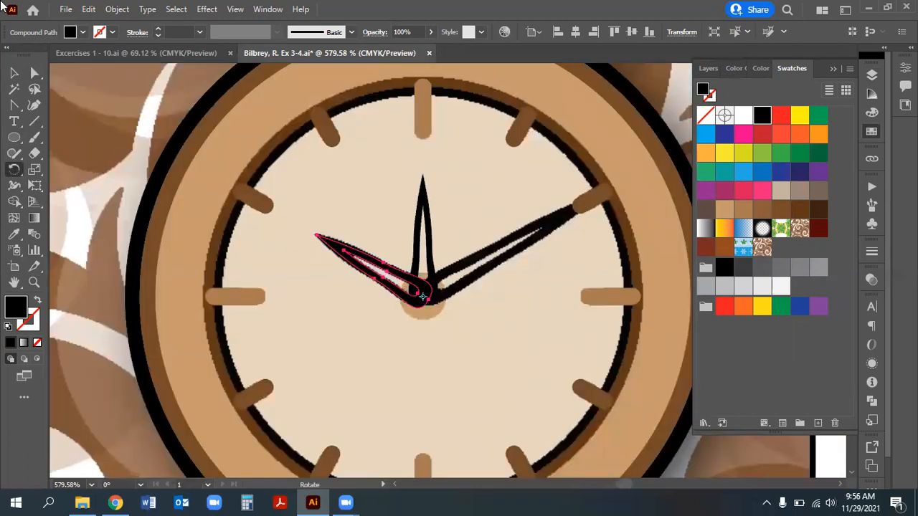
Stretch the vertical hand upward with Free Transform until its tip overlaps the twelve o'clock marker, matching the template's long hand
left_click(13, 72)
left_click(427, 200)
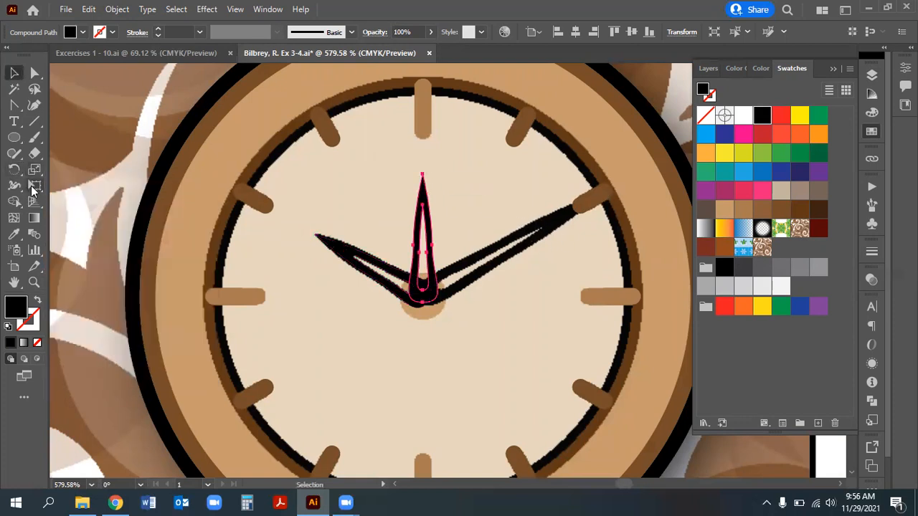
left_click(34, 185)
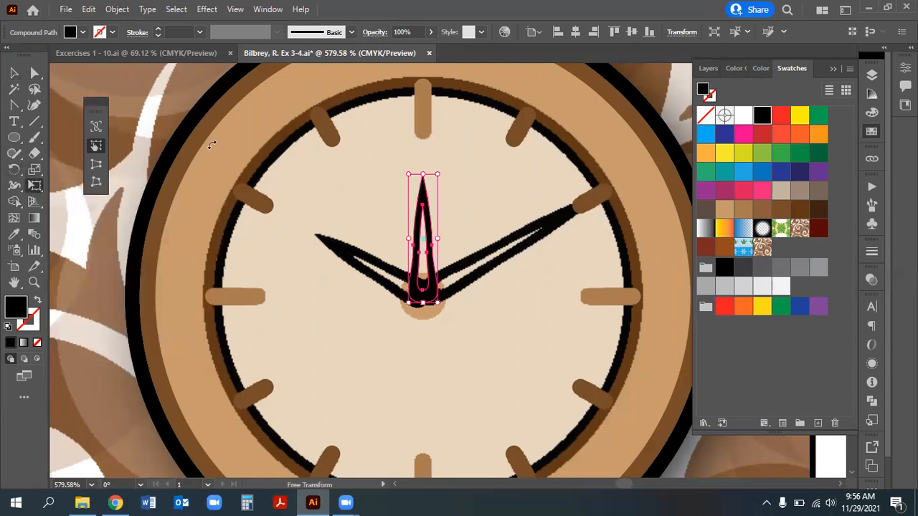
left_click_drag(423, 175, 420, 102)
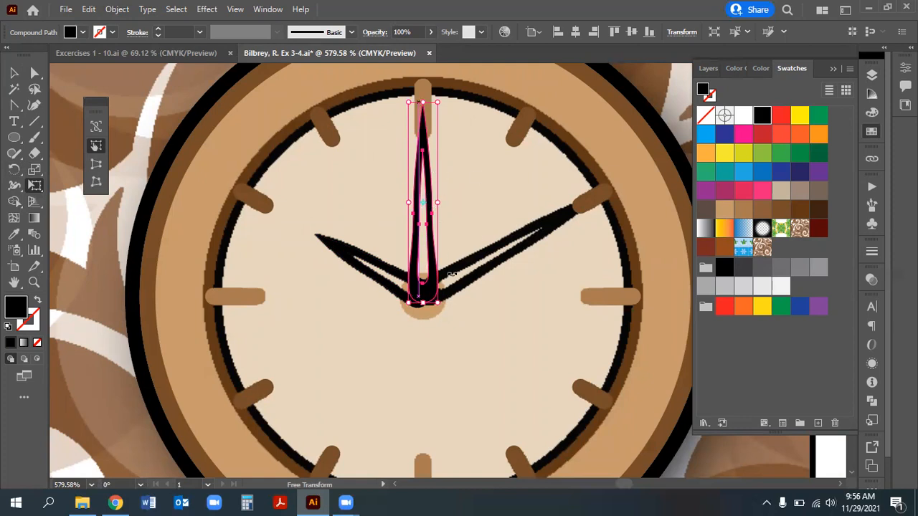
left_click_drag(437, 203, 440, 205)
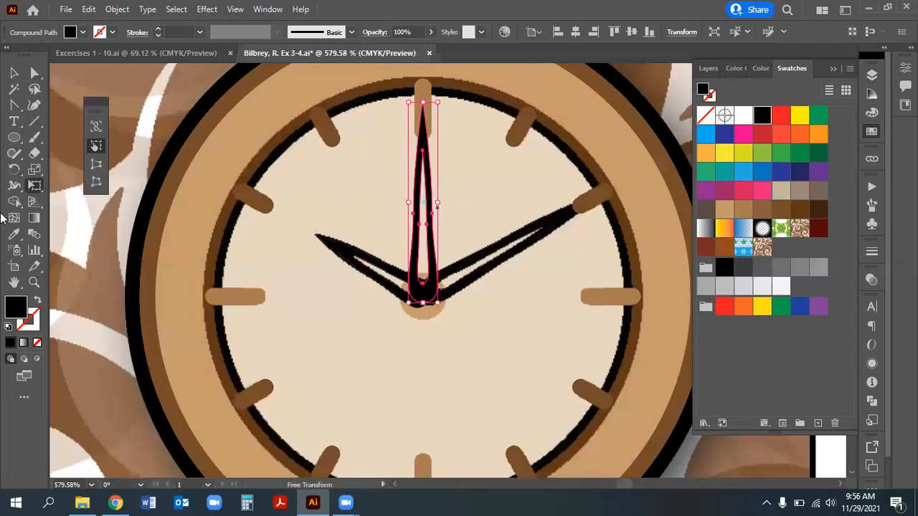
Move the stretched vertical hand down in Outline view so the clock's centre mark sits midway within its solid rounded base
left_click(35, 283)
left_click_drag(455, 294, 588, 365)
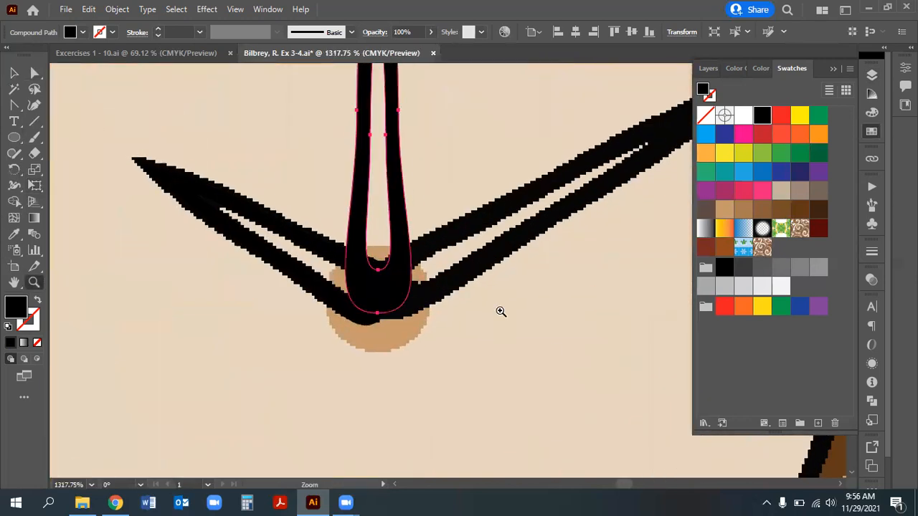
scroll(501, 286, "up", 4)
scroll(463, 172, "down", 3)
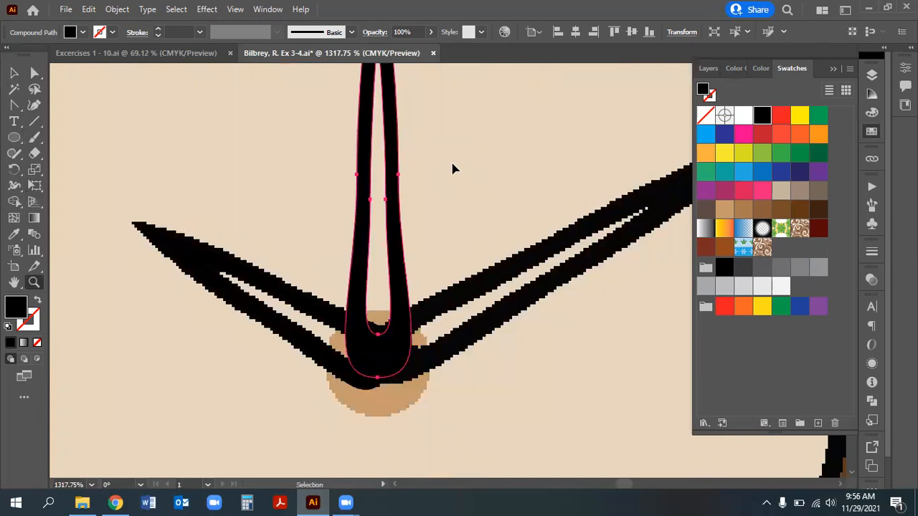
key("ctrl+y")
left_click_drag(425, 384, 323, 321)
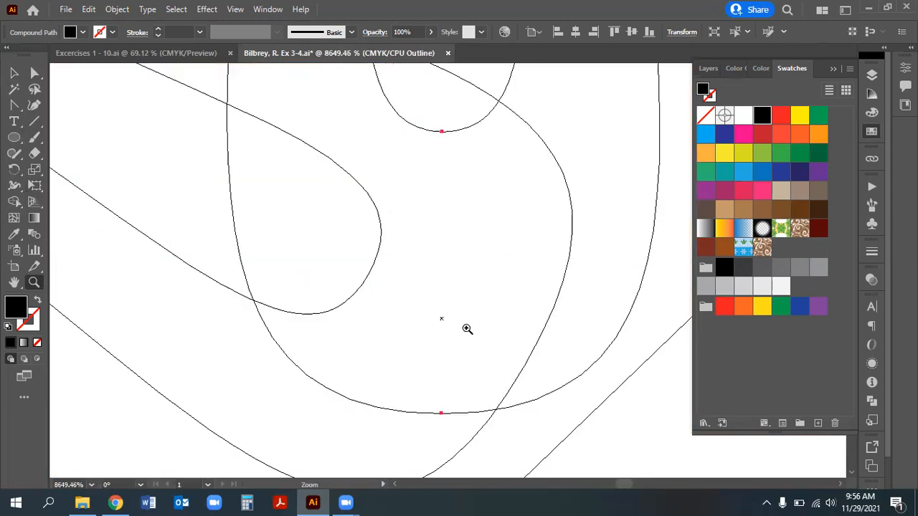
scroll(459, 308, "up", 2)
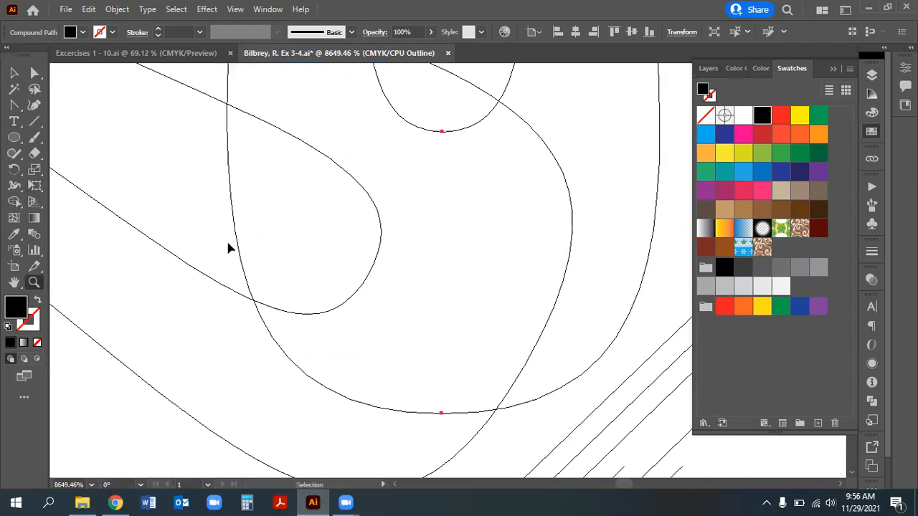
key("ctrl+minus")
scroll(471, 395, "down", 10)
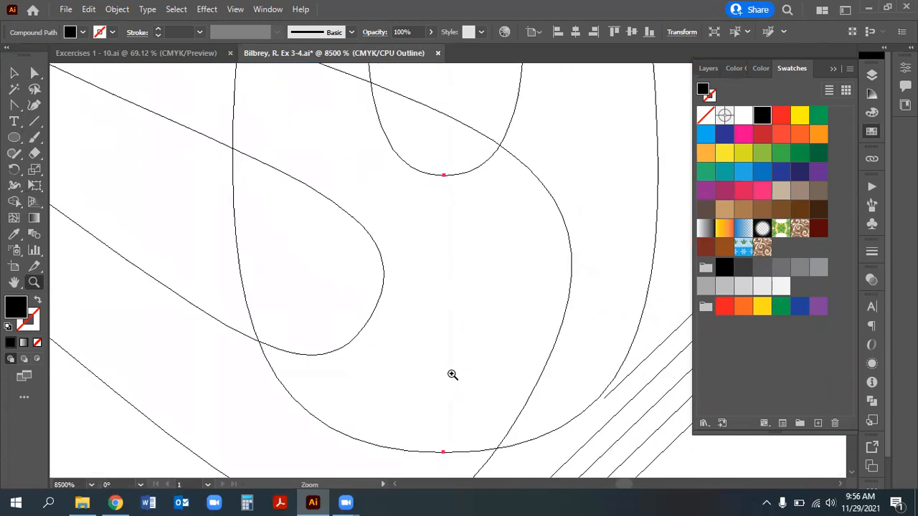
left_click(13, 73)
key("ctrl+0")
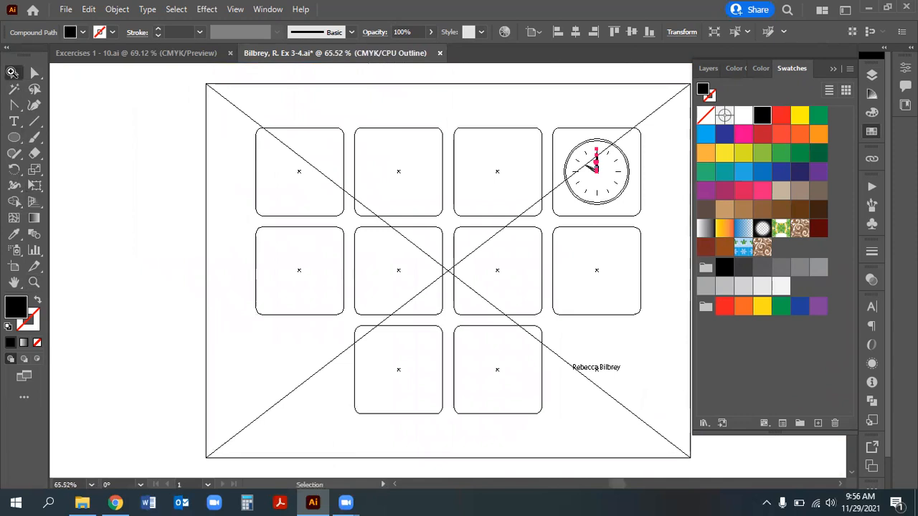
left_click(34, 281)
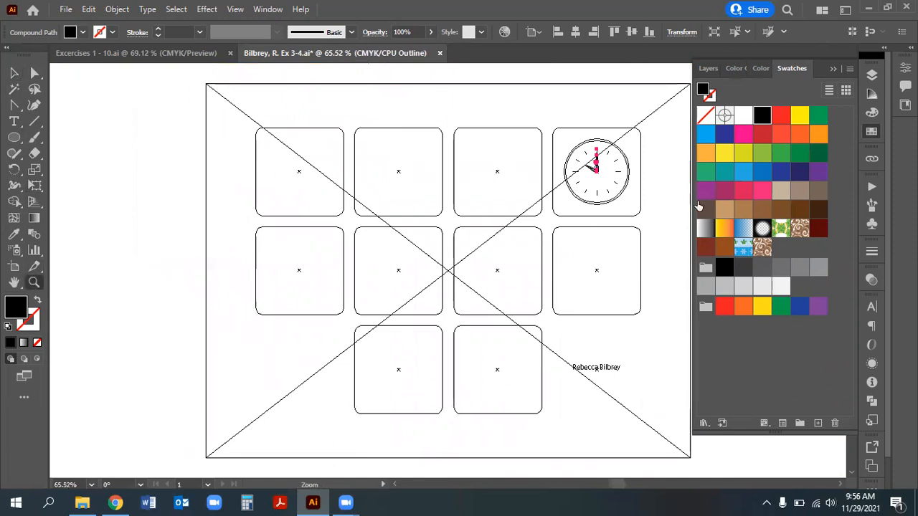
left_click_drag(591, 167, 602, 177)
key("v")
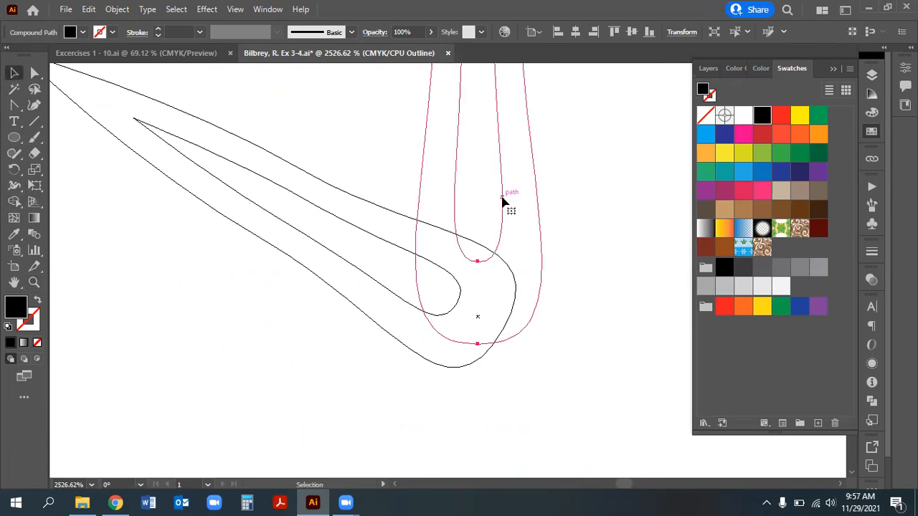
left_click_drag(502, 204, 504, 218)
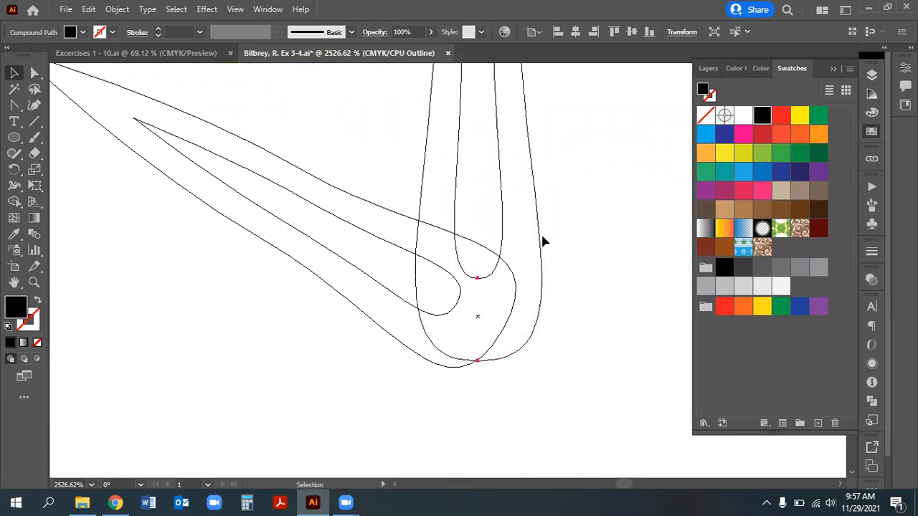
Rotate the long vertical hand -60° around the clock's centre mark, and return to Preview view
left_click(15, 172)
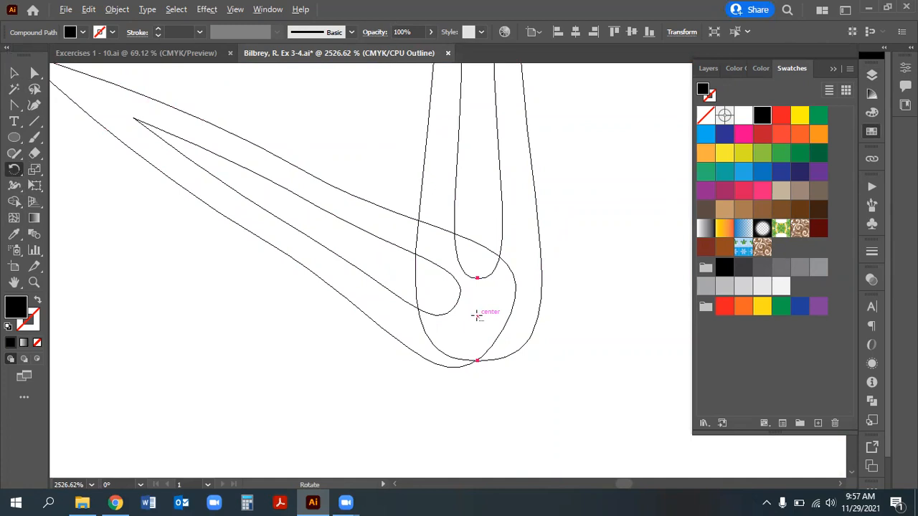
left_click(476, 316, "alt")
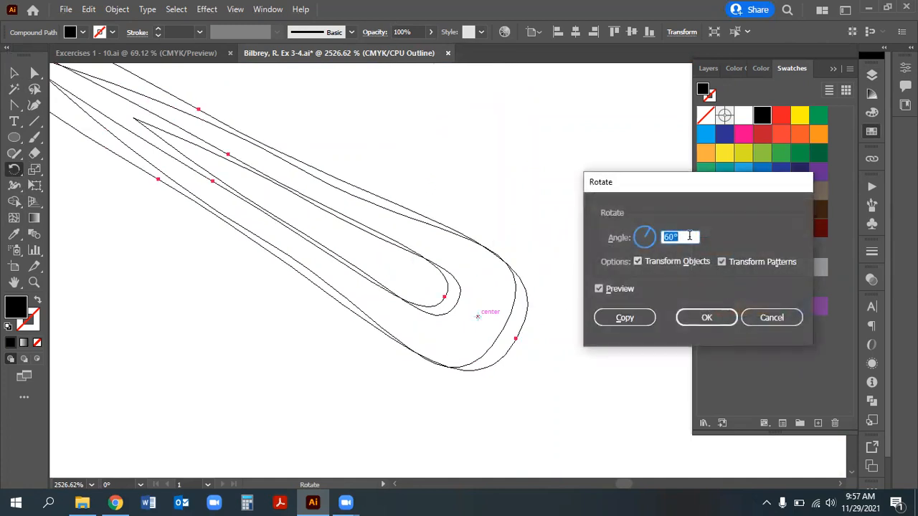
left_click(664, 237)
type("-")
left_click(603, 288)
left_click(605, 287)
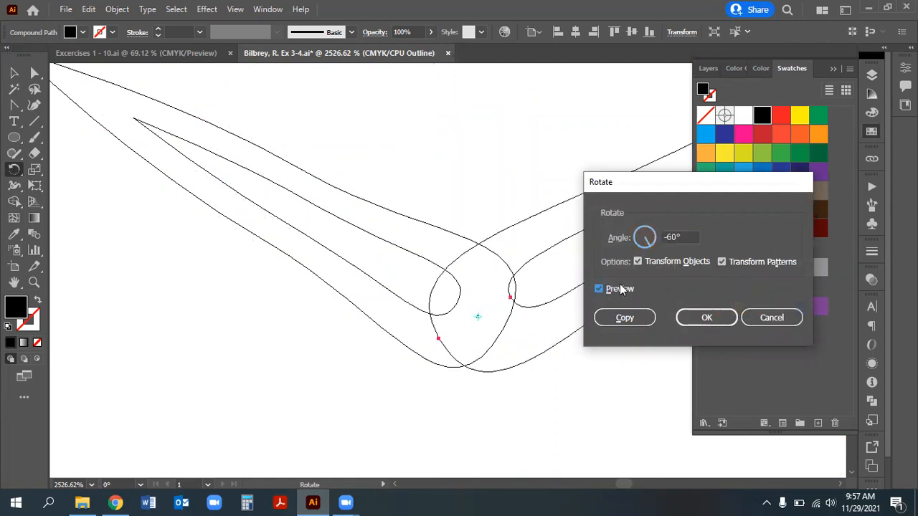
left_click(714, 319)
key("ctrl+minus")
key("ctrl+minus")
key("ctrl+minus")
key("ctrl+minus")
key("ctrl+minus")
key("ctrl+minus")
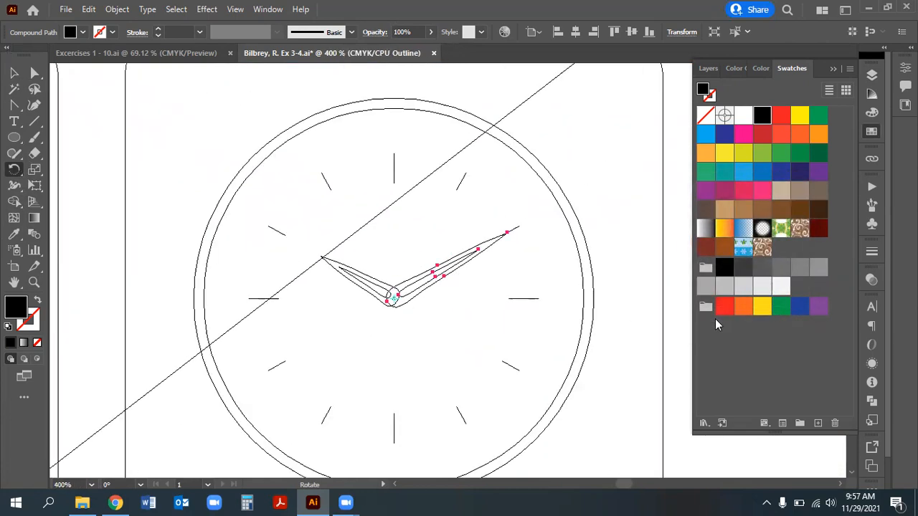
key("ctrl+y")
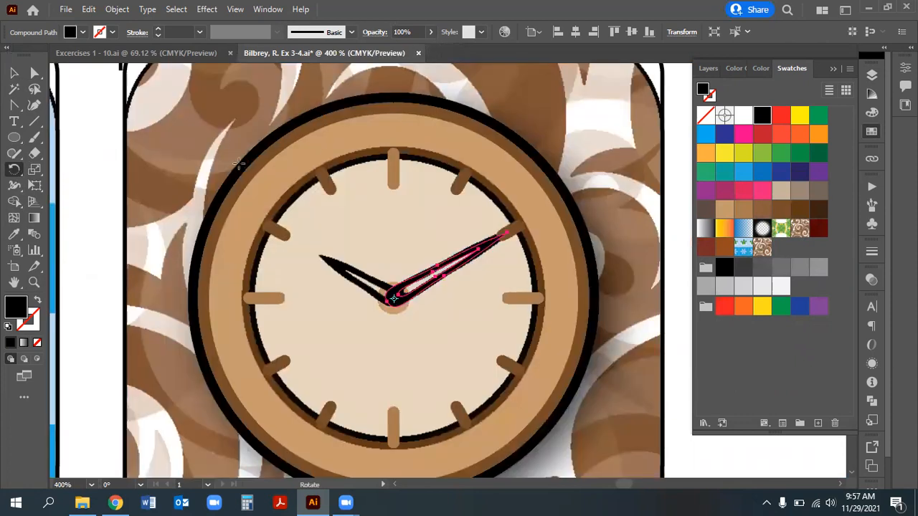
Show the hidden centre ellipse in the Exercise 4 layer, hide the Template layer and deselect the artwork
left_click(13, 72)
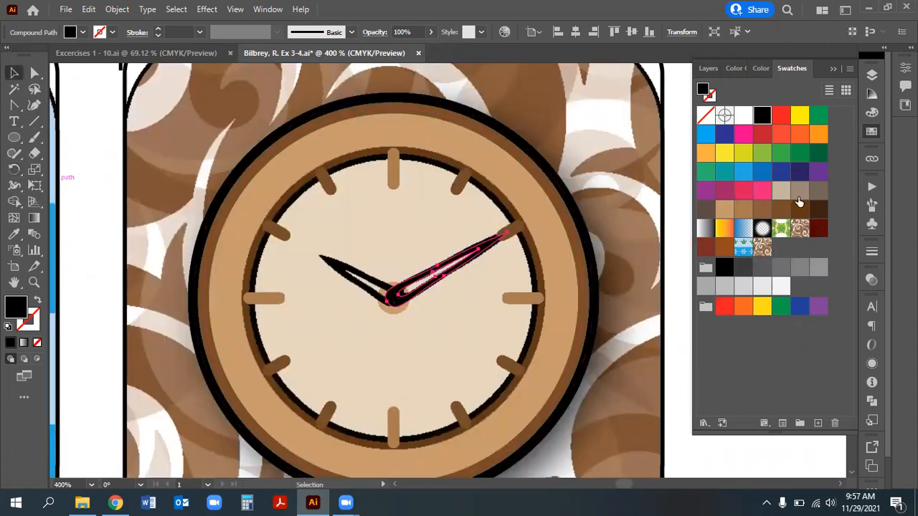
left_click(872, 75)
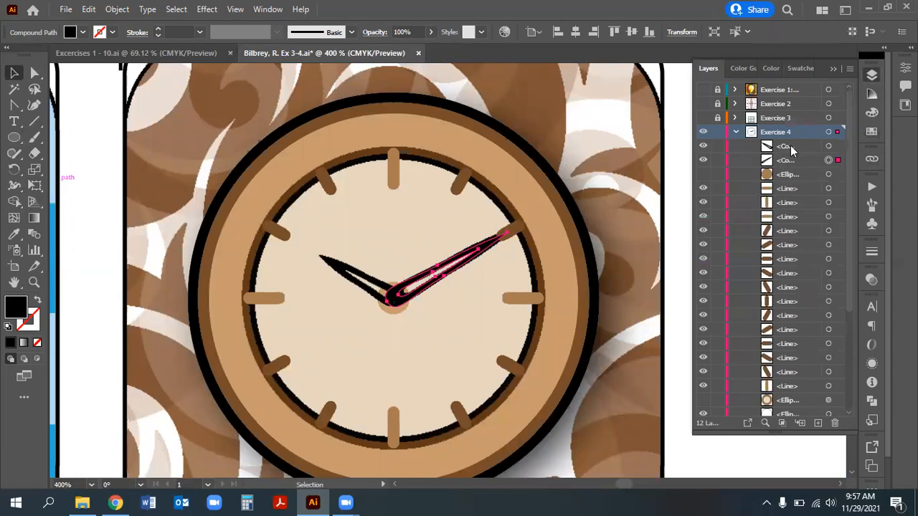
left_click(702, 175)
scroll(717, 287, "down", 5)
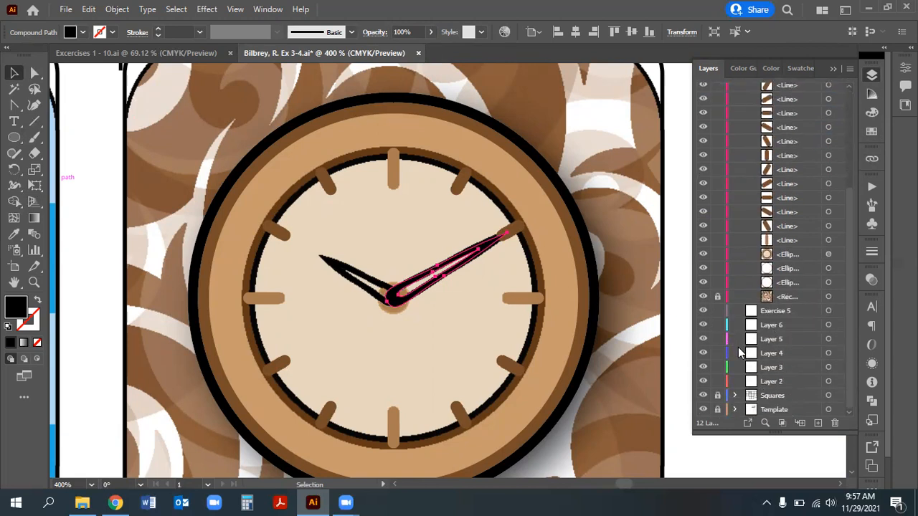
left_click(700, 411)
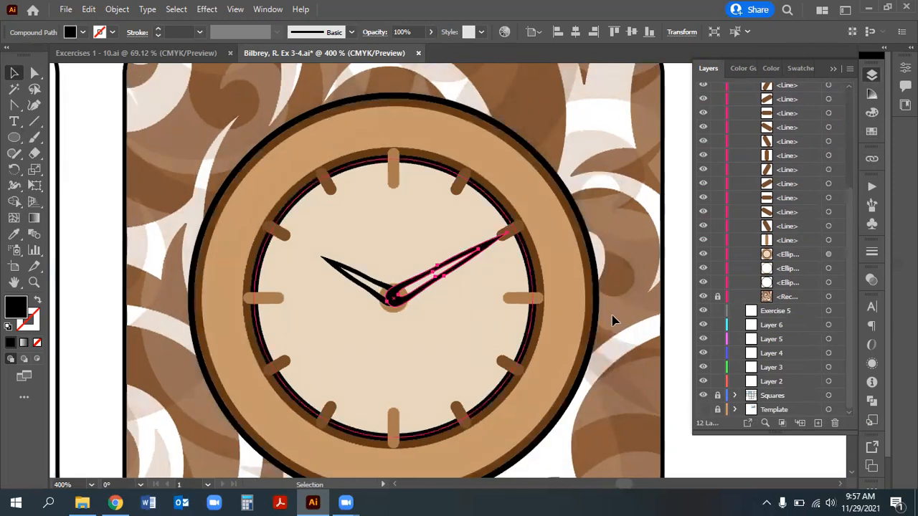
left_click(731, 452)
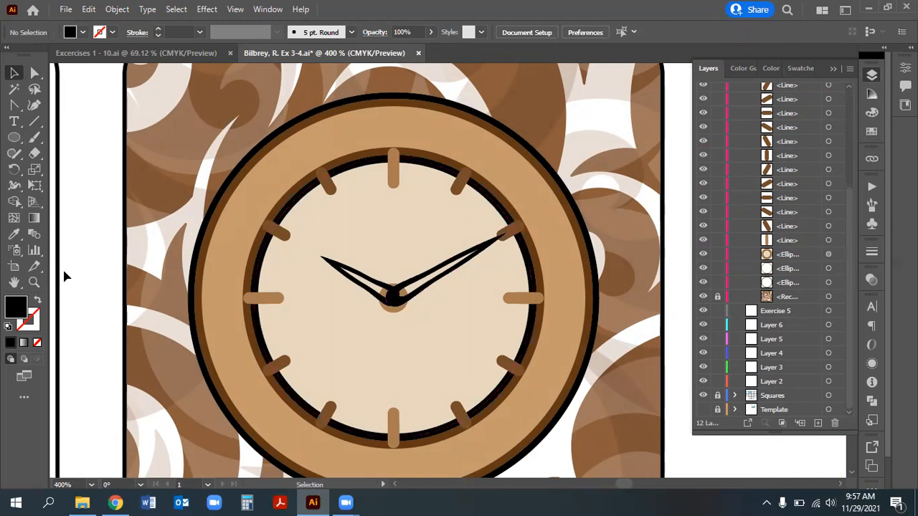
Collapse the Exercise 4 layer and hide the Squares layer to show the finished clock icon on its own
left_click(34, 281)
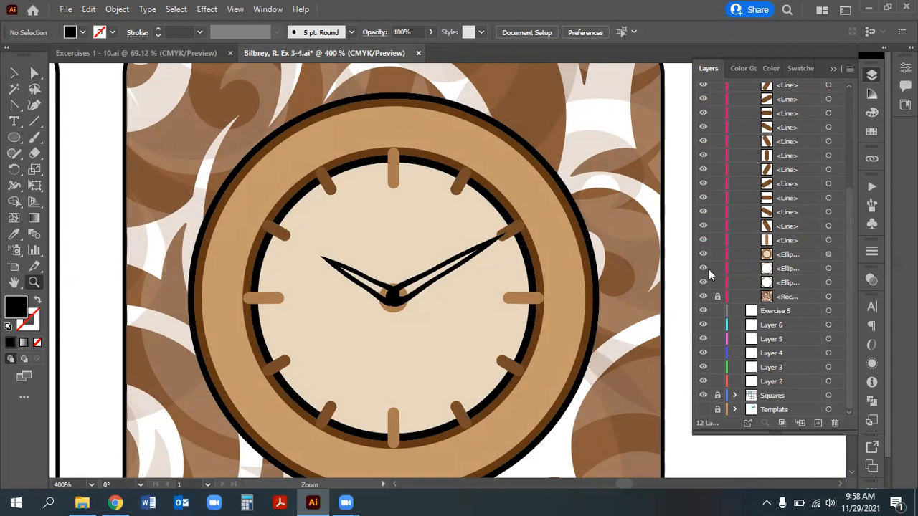
key("ctrl+minus")
key("ctrl+minus")
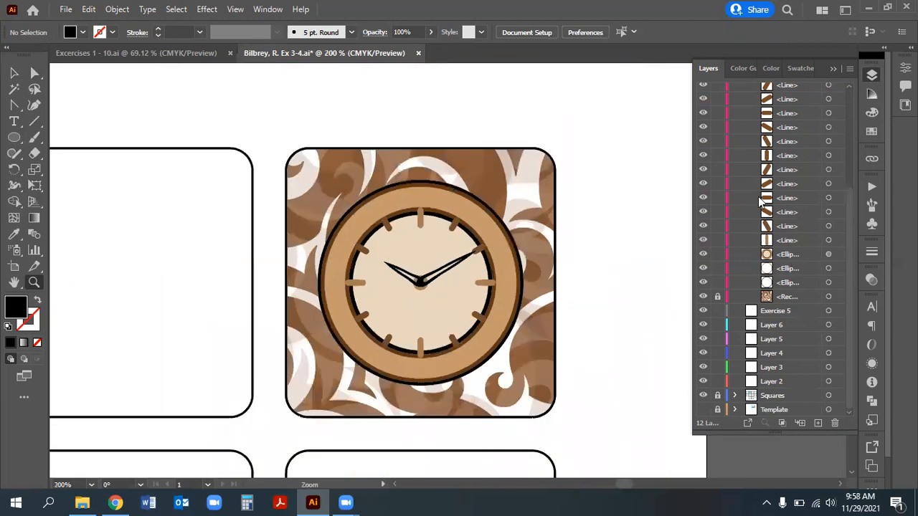
scroll(765, 280, "up", 3)
left_click(735, 133)
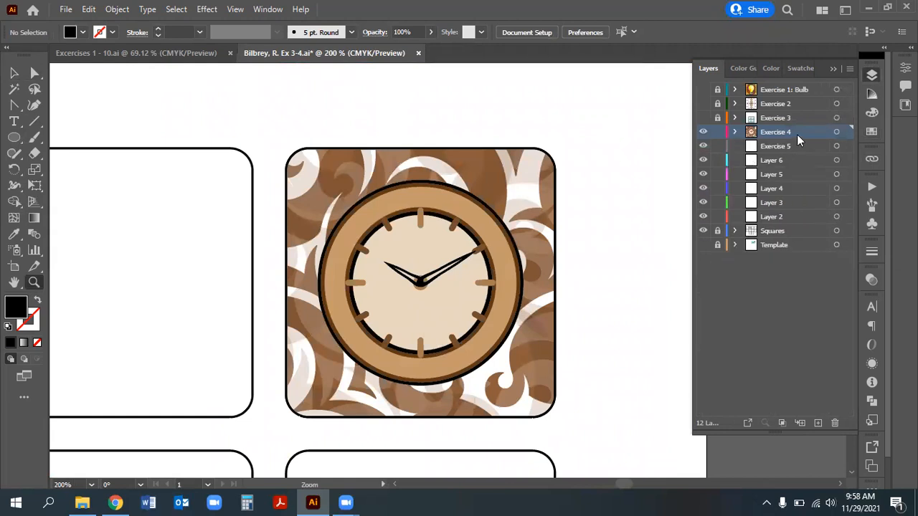
left_click(702, 231)
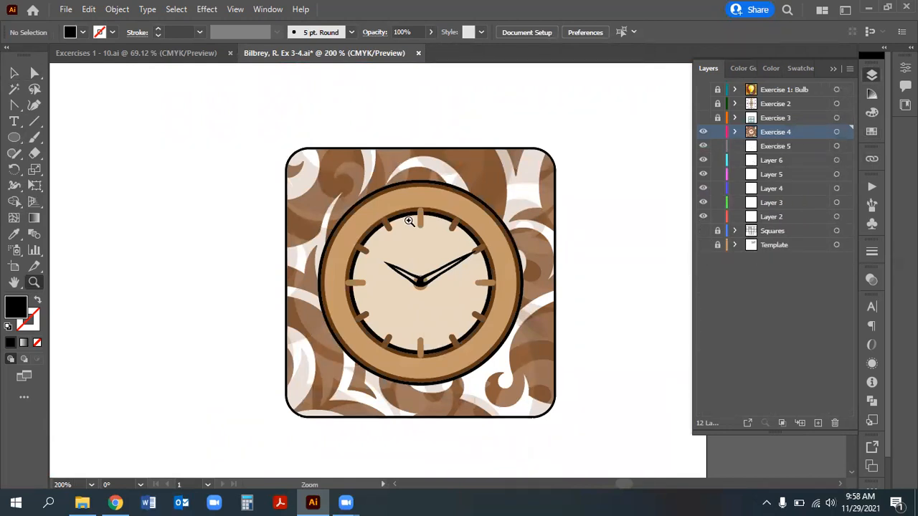